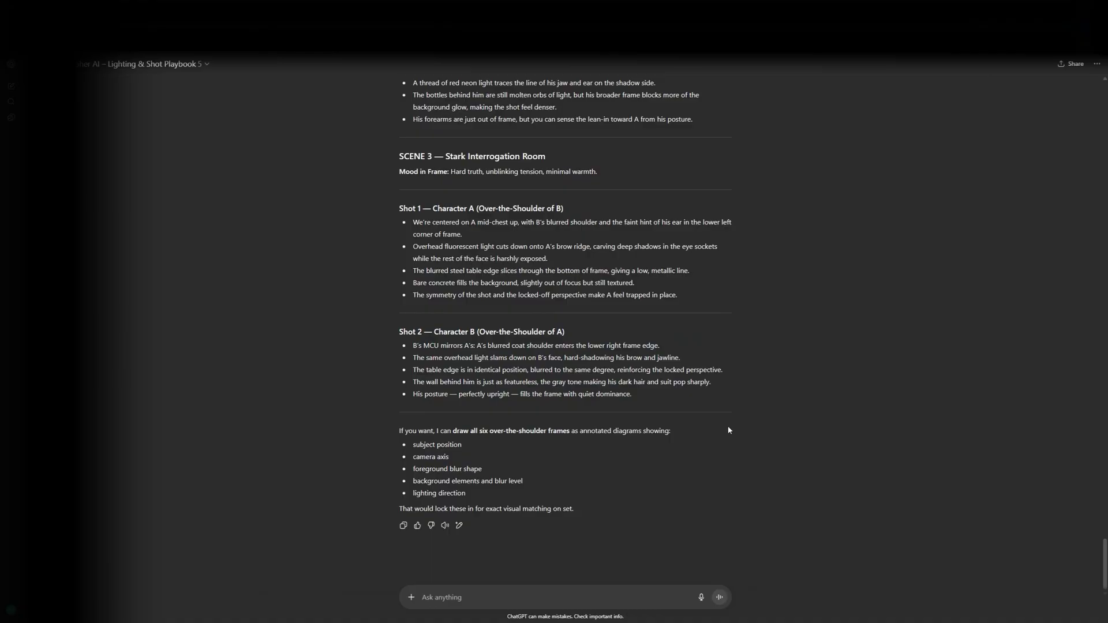
Read through the ChatGPT conversation's two-character shot descriptions for the rooftop, bar and interrogation room scenes.
scroll(565, 346, up, 15)
drag(1095, 484, 1078, 90)
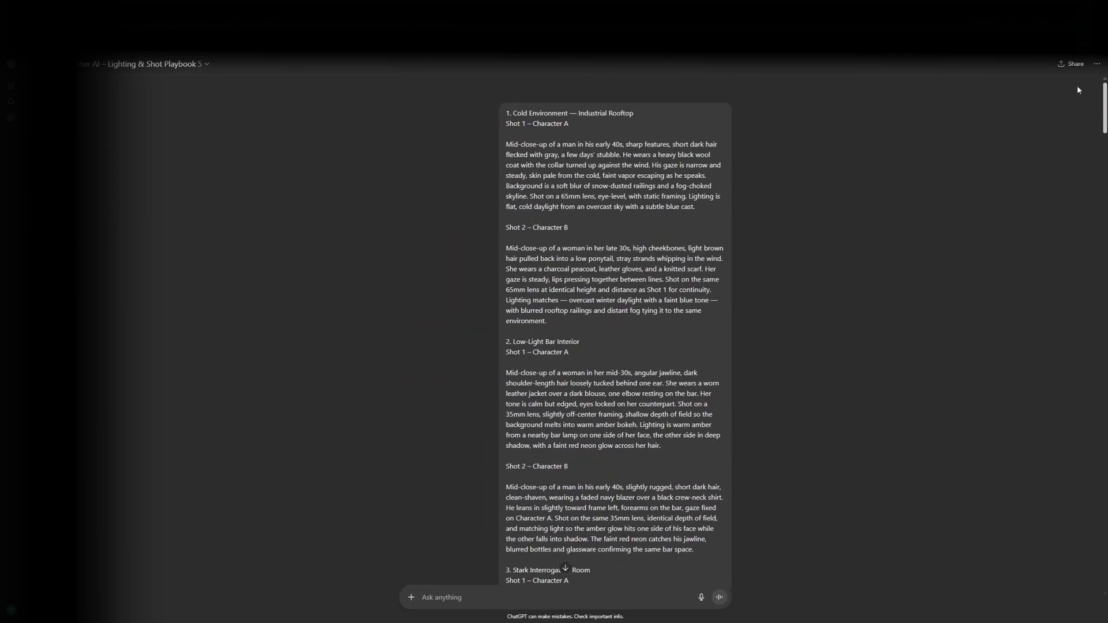
scroll(724, 306, down, 20)
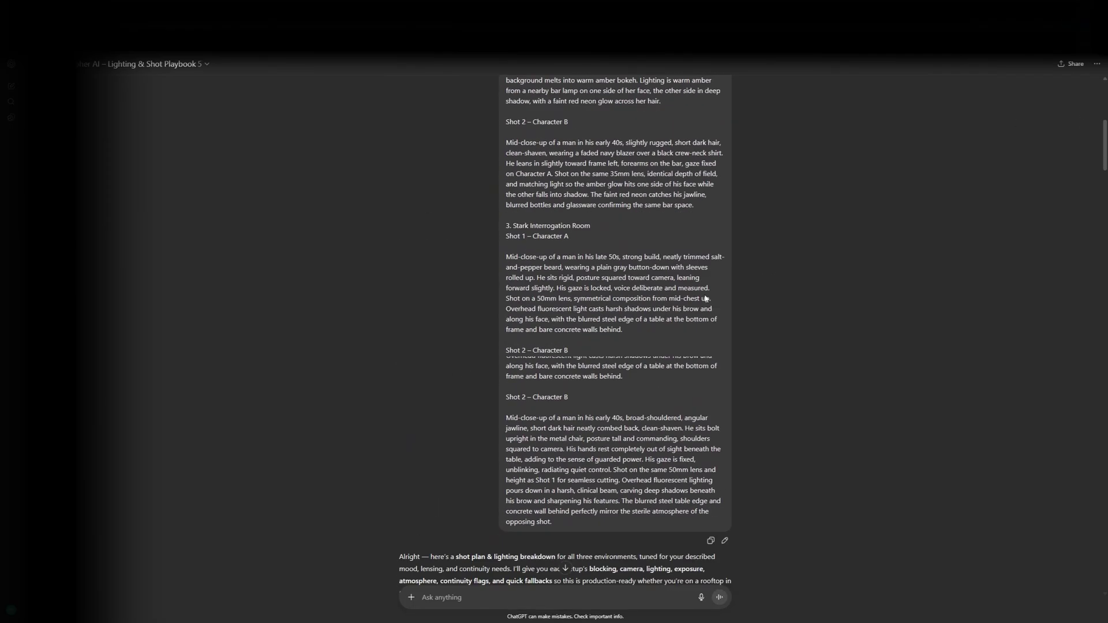
drag(1103, 402, 1092, 571)
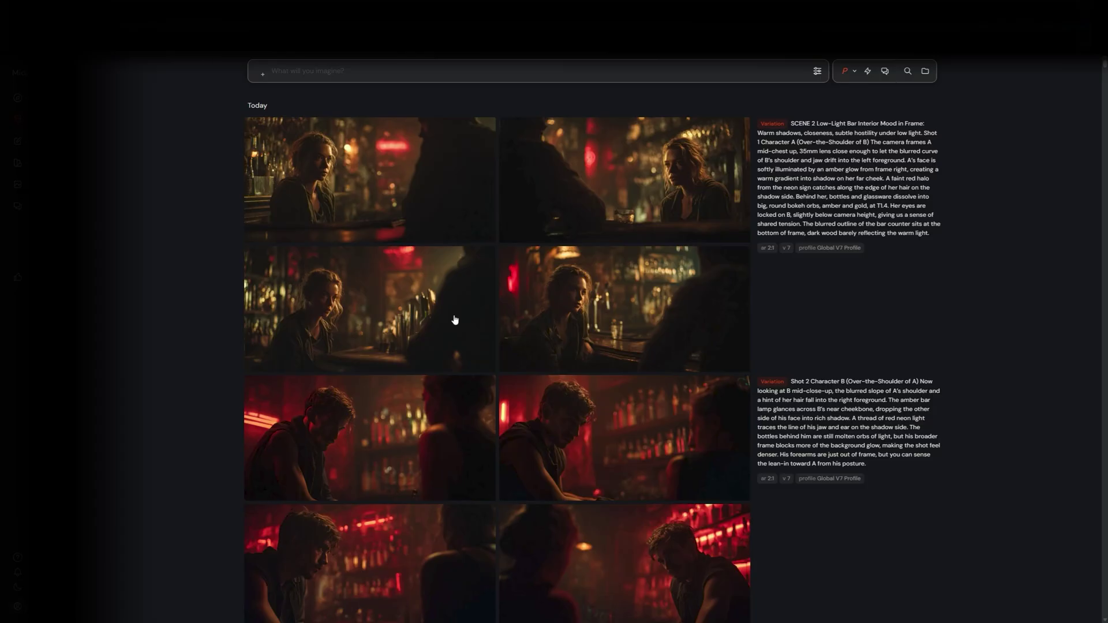
Switch to Midjourney and review the over-the-shoulder images generated for the bar, interrogation room and rooftop scenes.
scroll(491, 248, down, 5)
scroll(570, 299, down, 5)
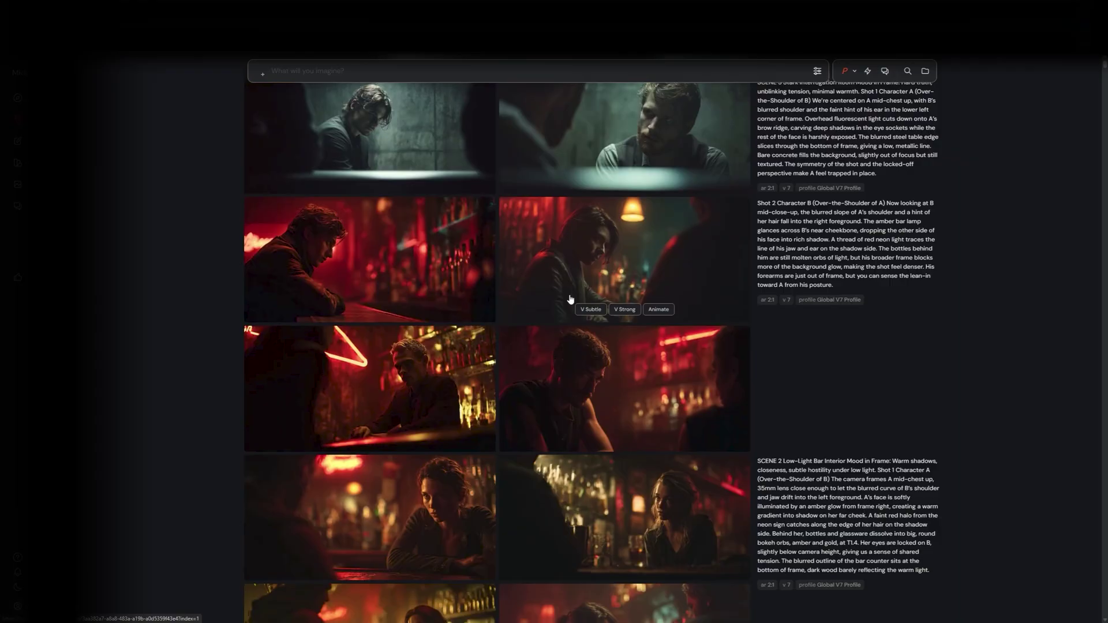
scroll(664, 264, down, 5)
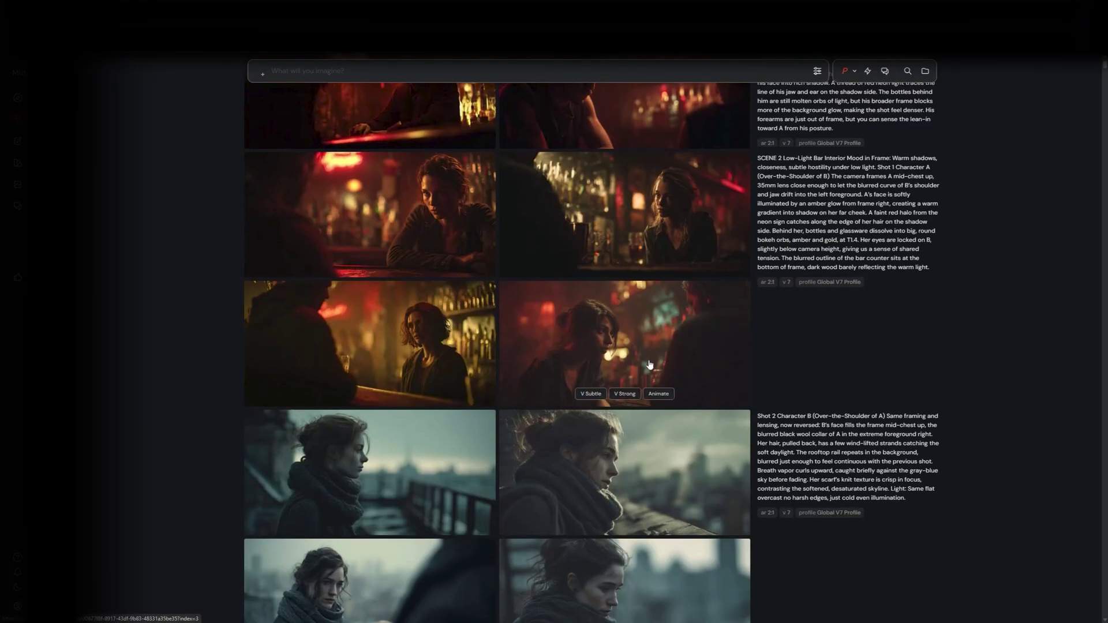
scroll(641, 367, down, 5)
scroll(583, 398, down, 8)
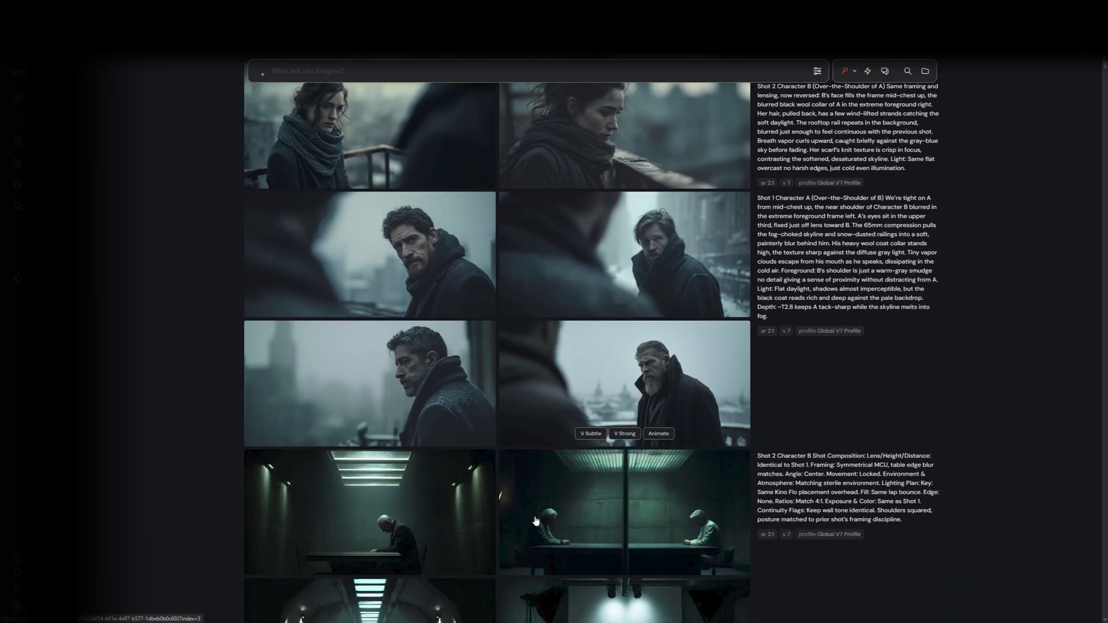
scroll(527, 430, up, 15)
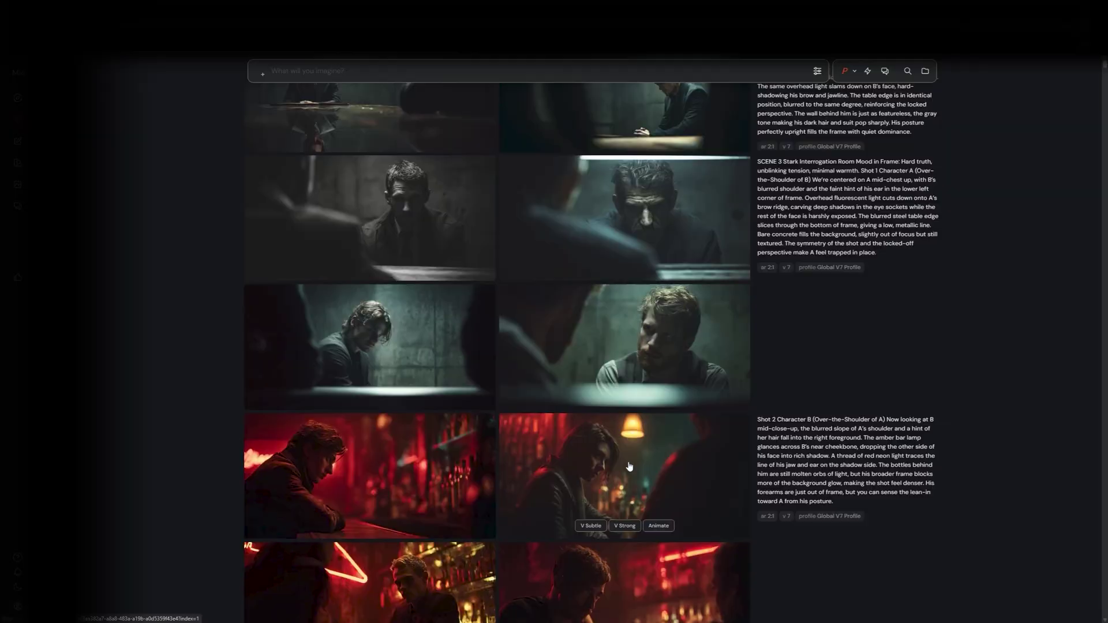
scroll(577, 300, up, 5)
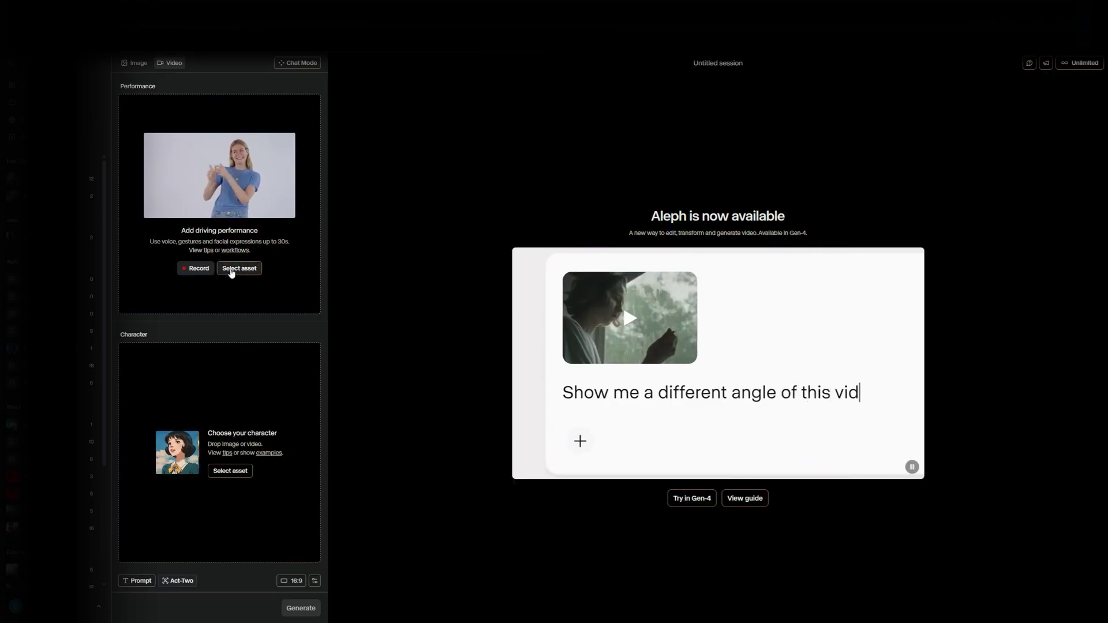
Switch to Runway and upload ActorA.mp4 as the driving performance for Act-Two.
click(232, 269)
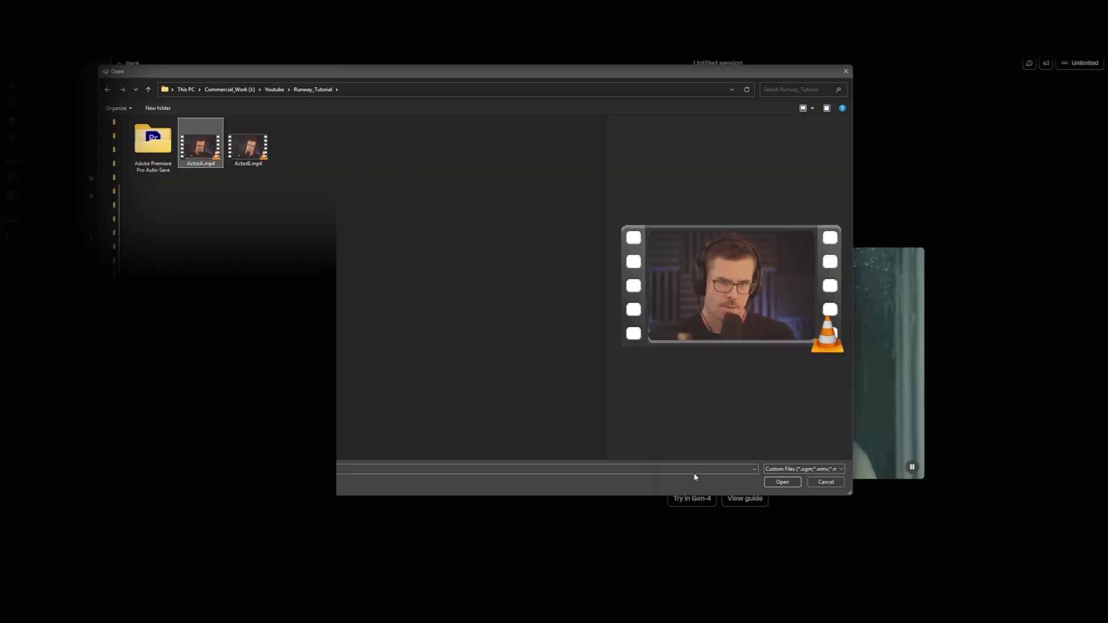
click(782, 482)
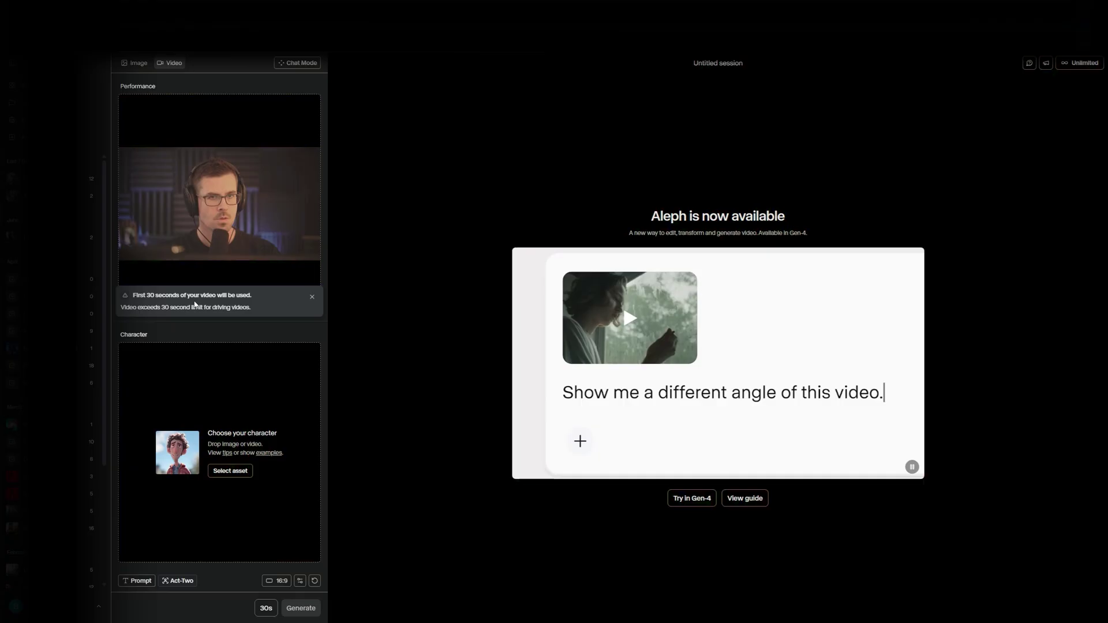
Upload the over-the-shoulder rooftop still of the man in the dark coat as the character, and reposition its 21:9 crop.
click(239, 475)
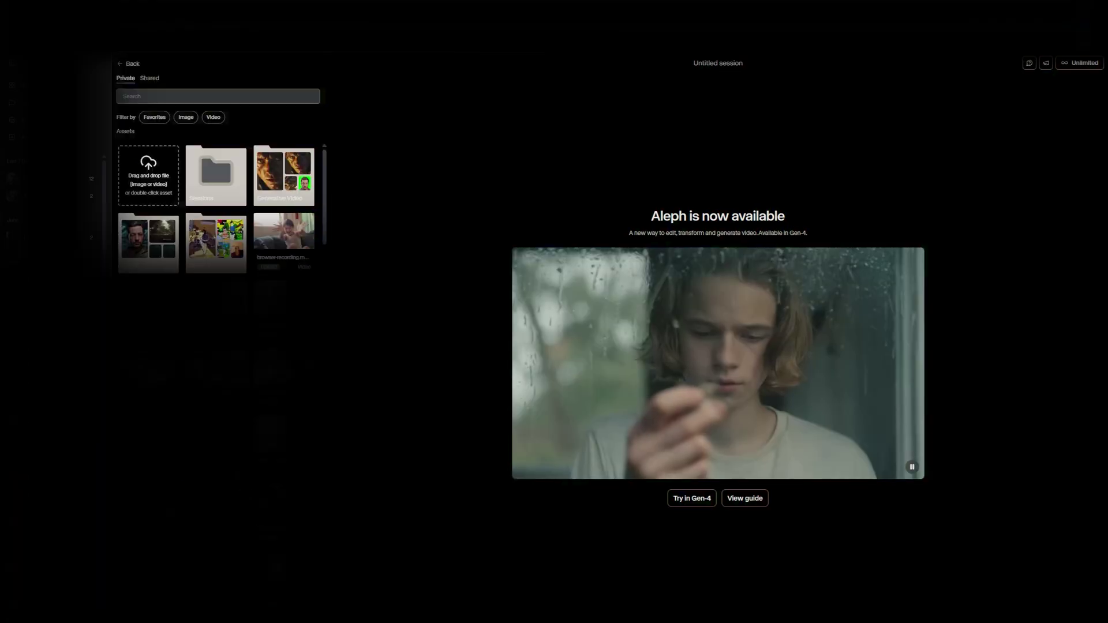
click(153, 176)
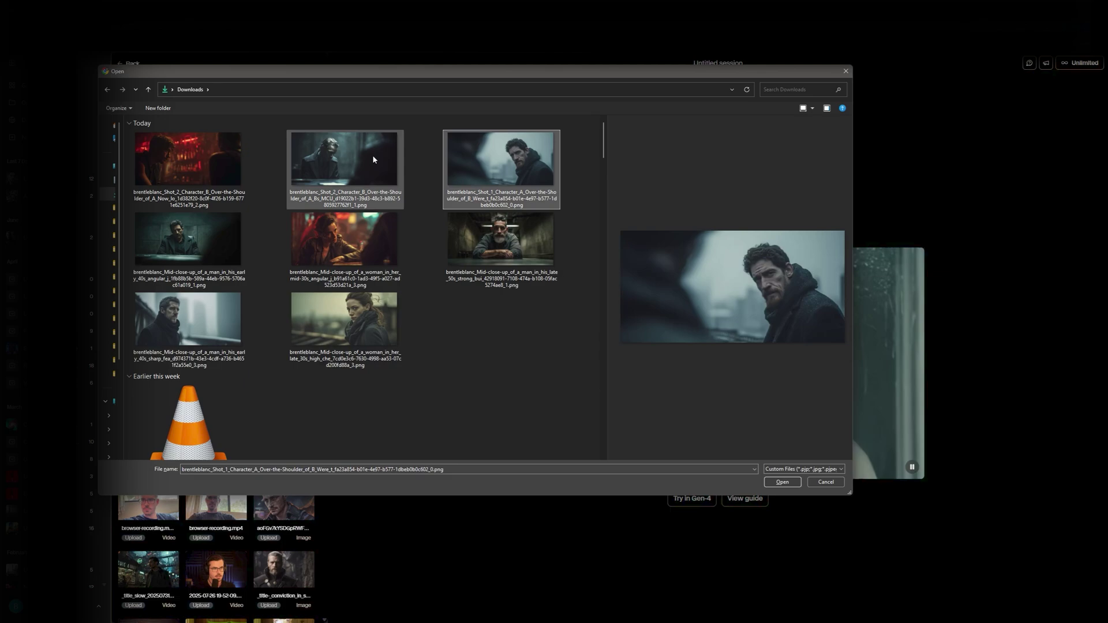
click(351, 321)
click(187, 319)
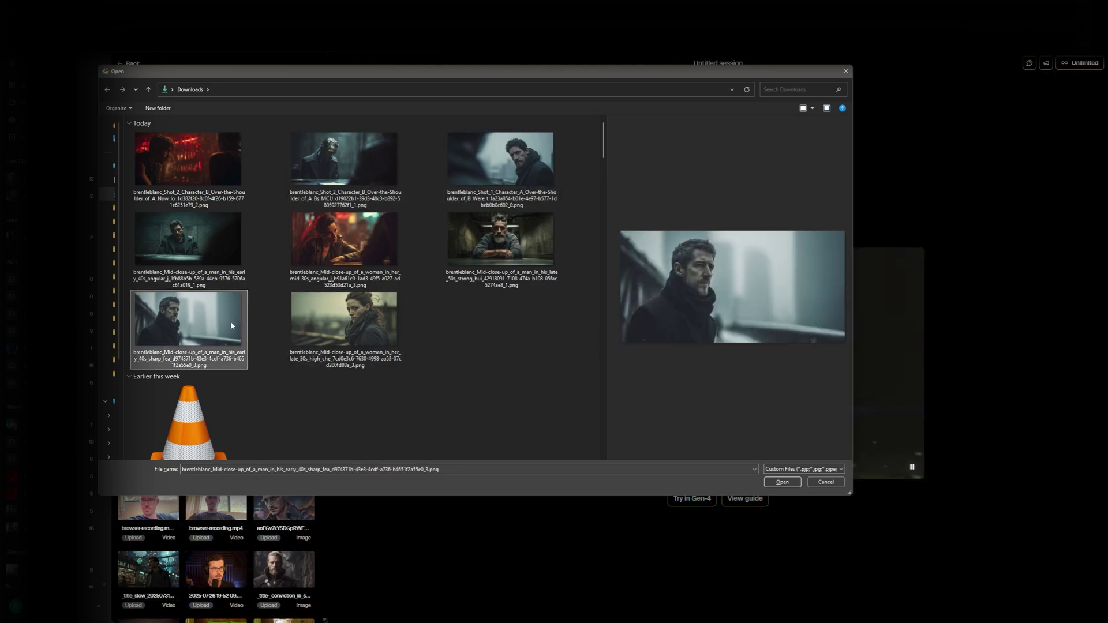
click(504, 174)
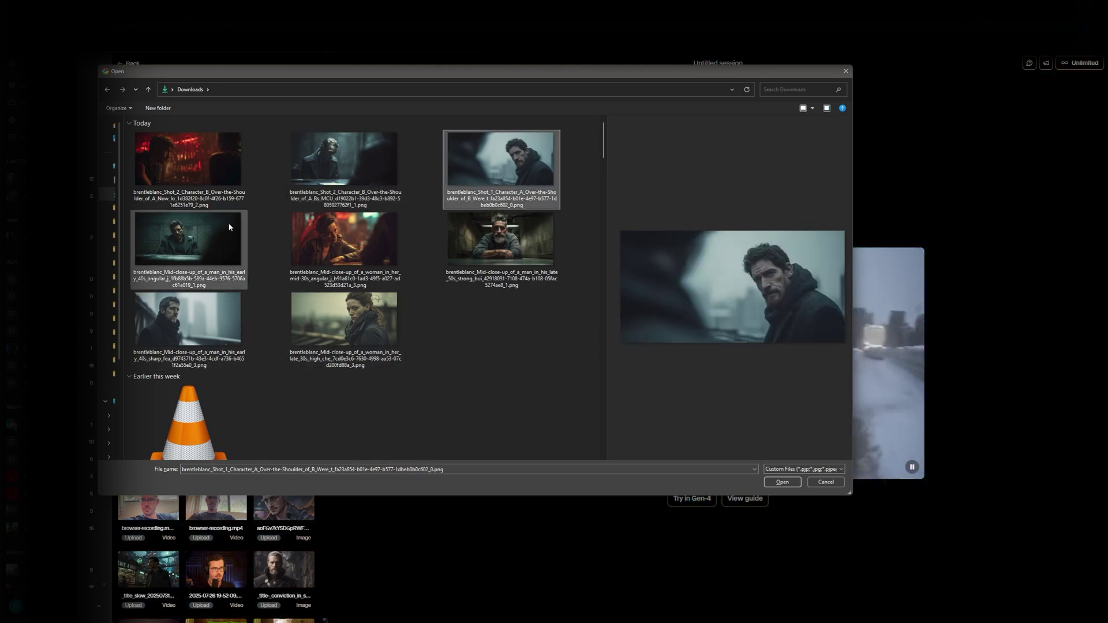
double_click(524, 160)
drag(250, 339, 224, 338)
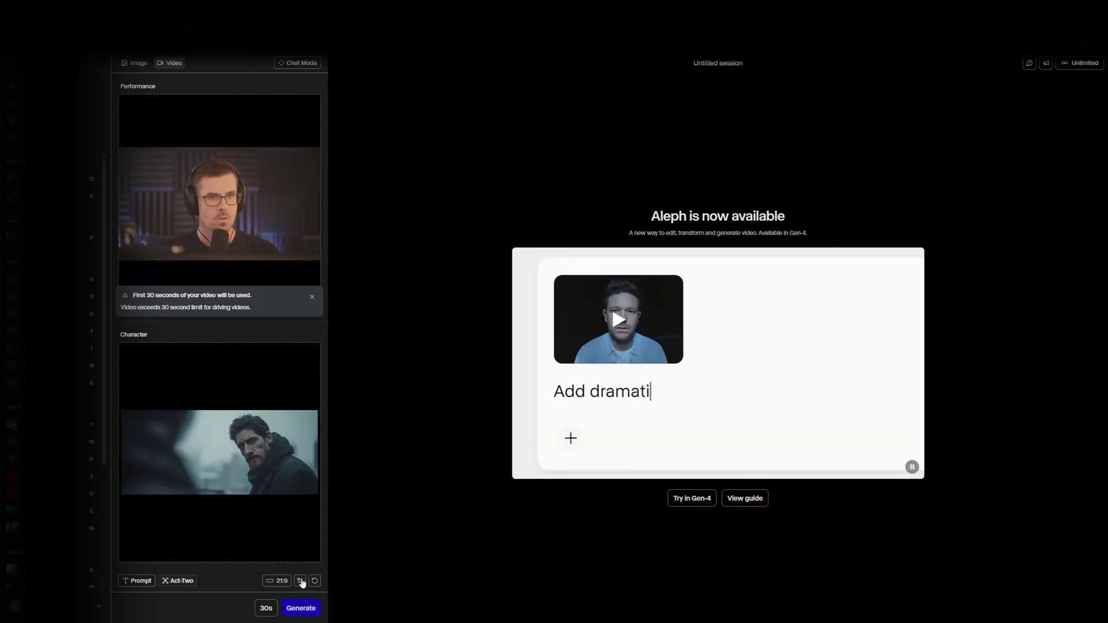
Check the facial expressiveness and gesture settings, and generate the Act-Two video.
click(299, 581)
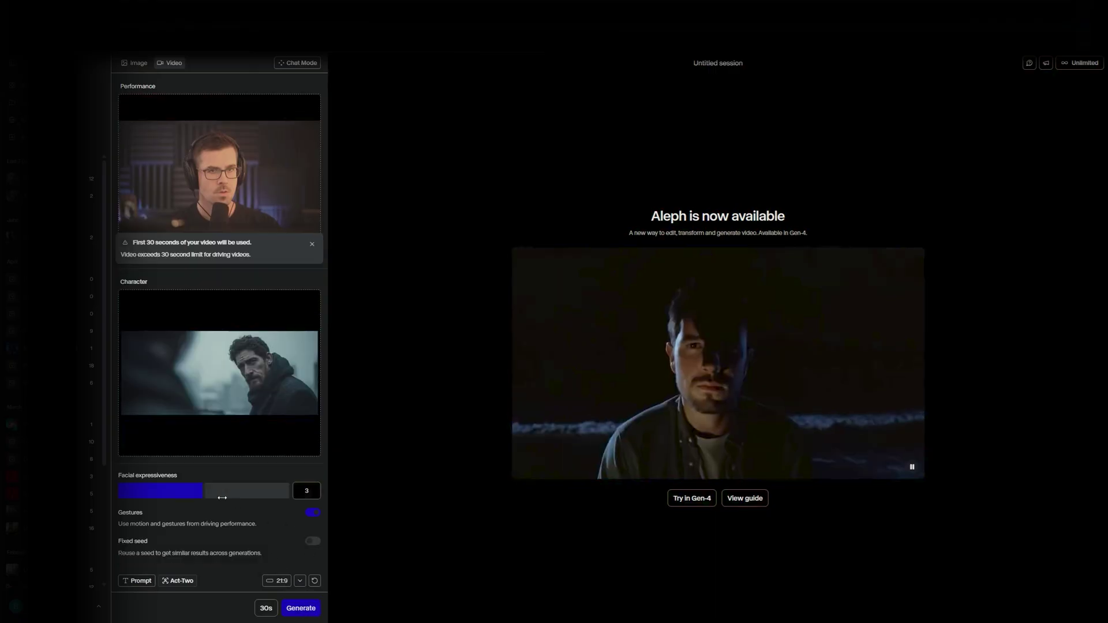
click(299, 581)
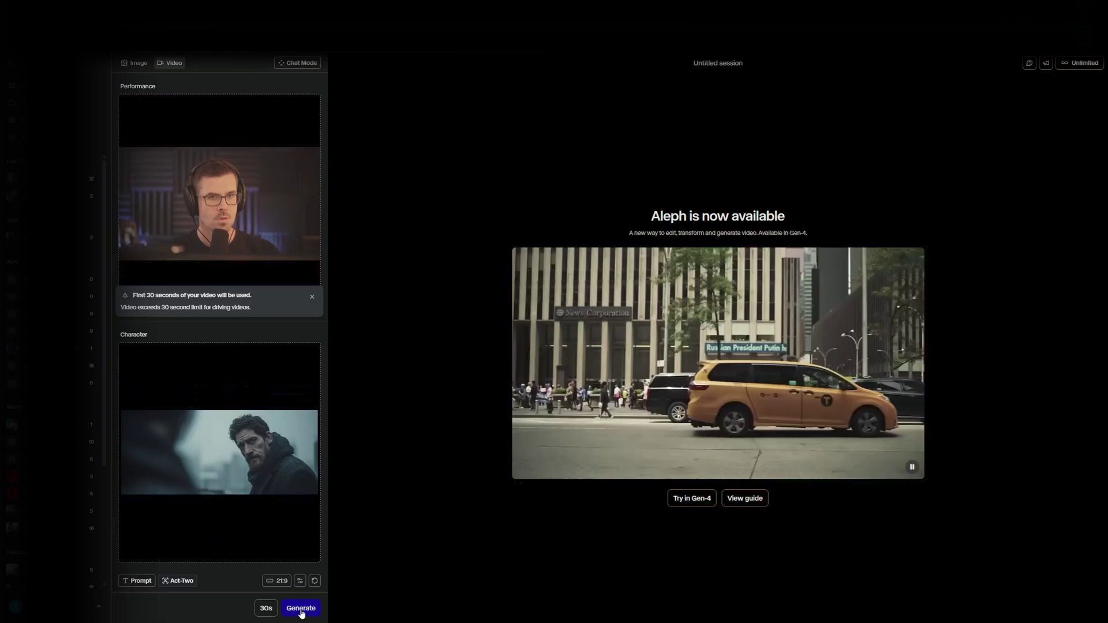
click(301, 608)
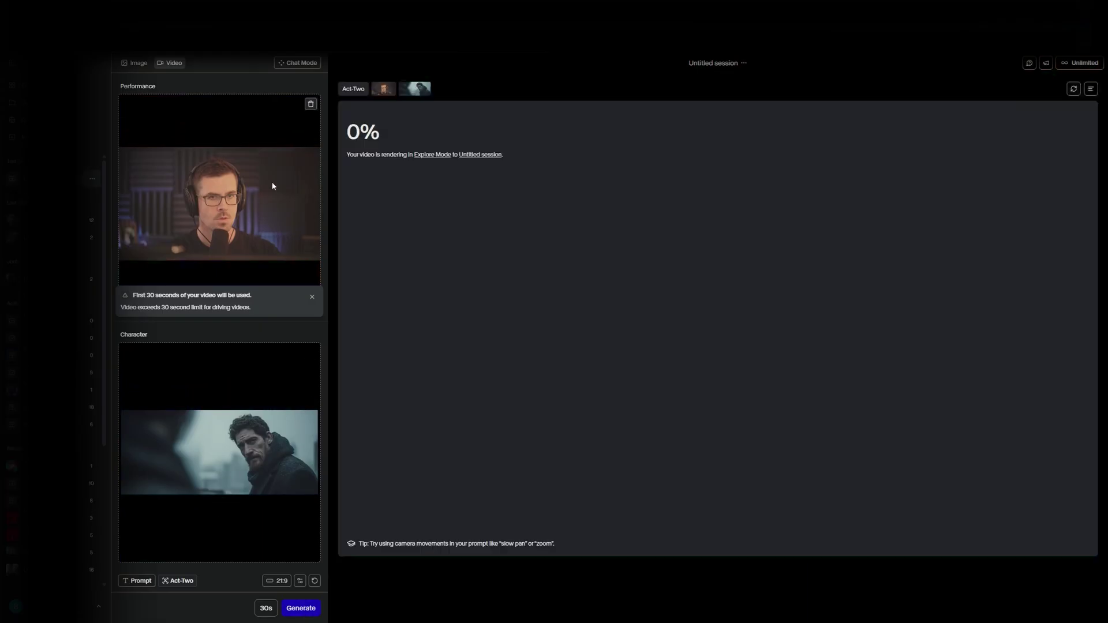
Replace the driving performance with ActorB.mp4 and generate a second Act-Two video with the same character.
click(311, 104)
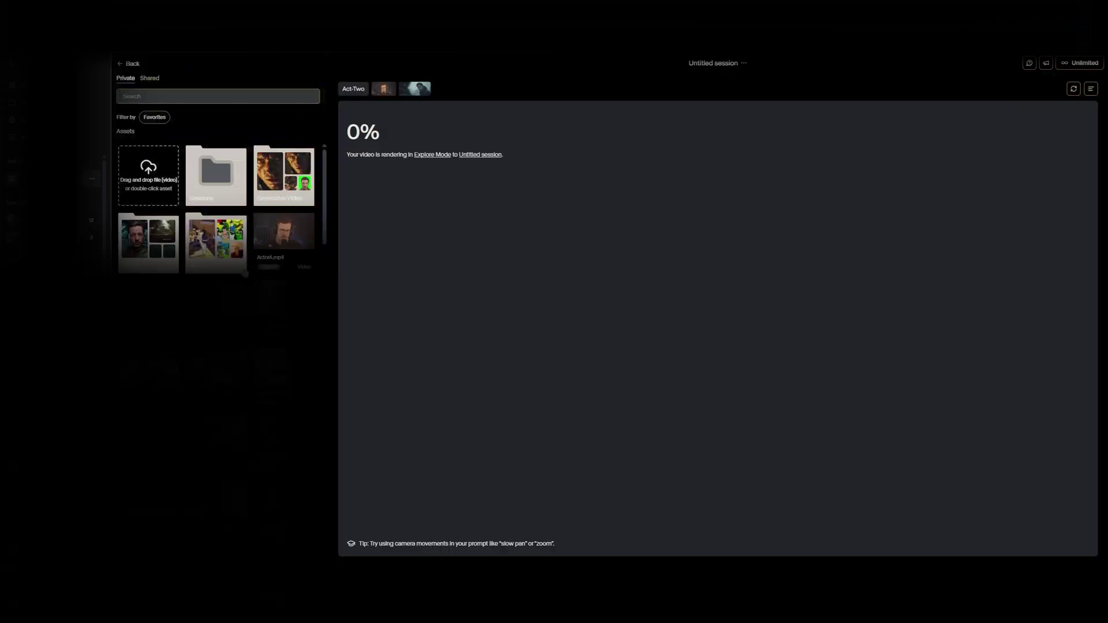
click(161, 176)
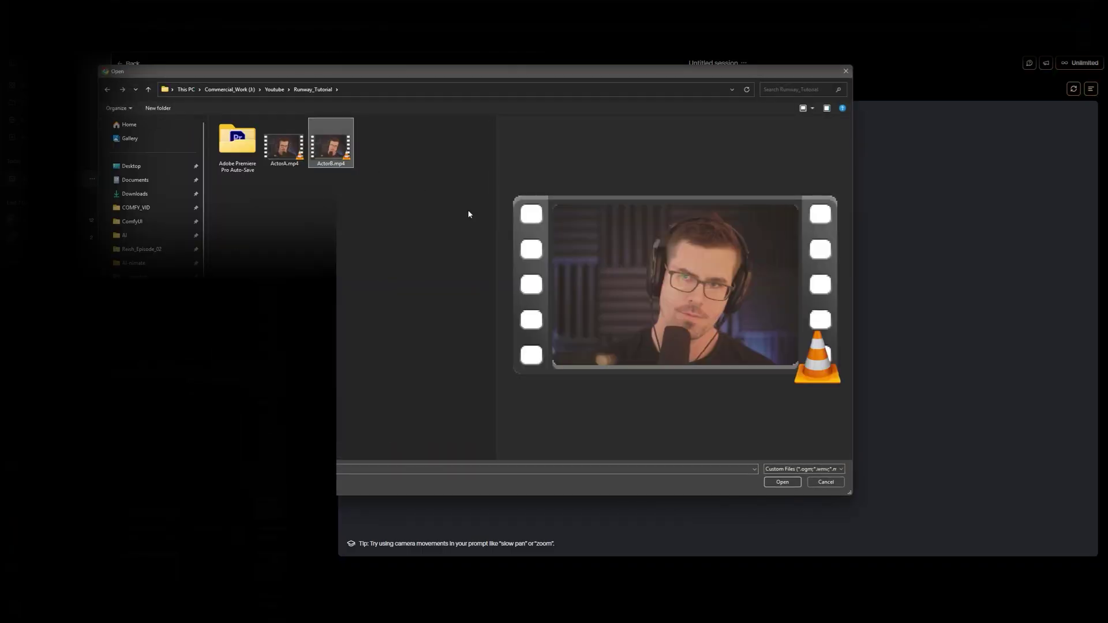
click(781, 482)
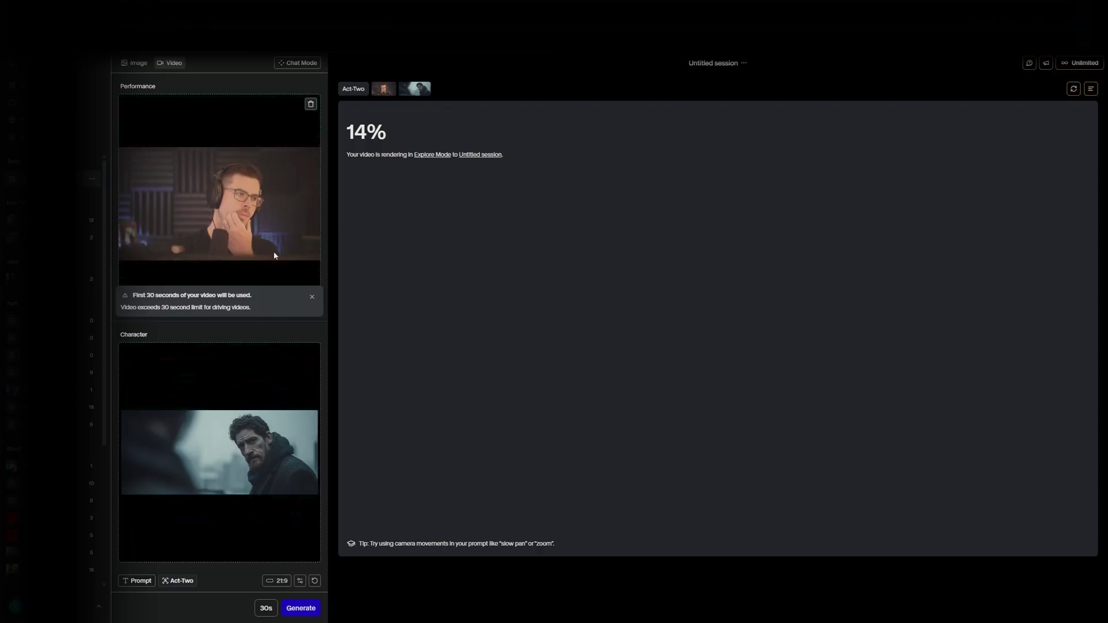
click(304, 609)
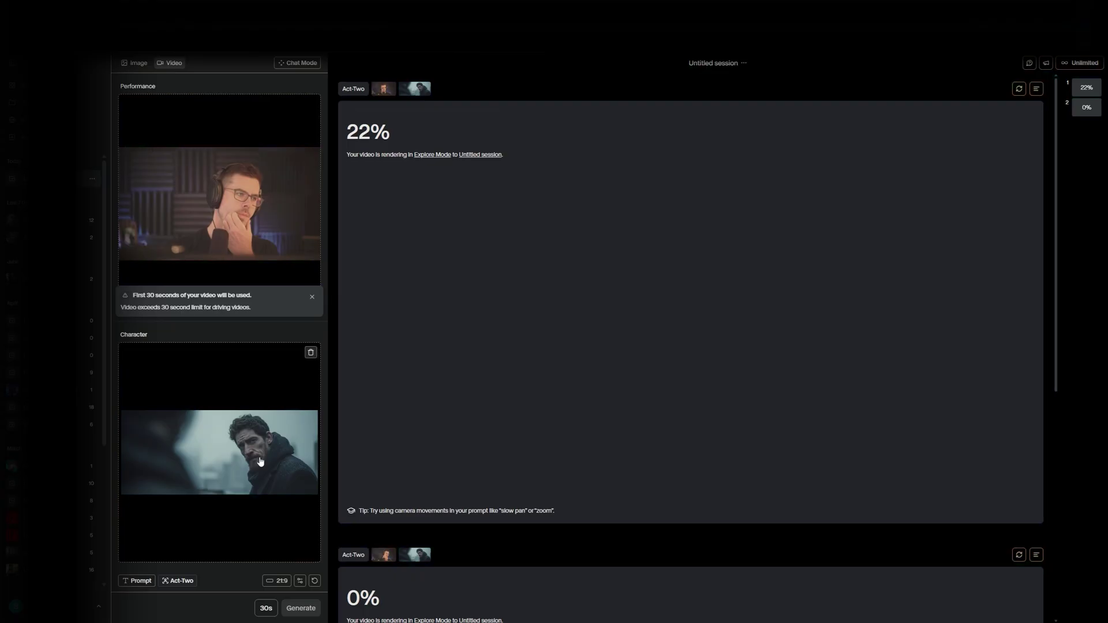
Replace the character with the rooftop close-up of the woman in the knitted scarf, cropped to 21:9.
click(310, 353)
click(246, 471)
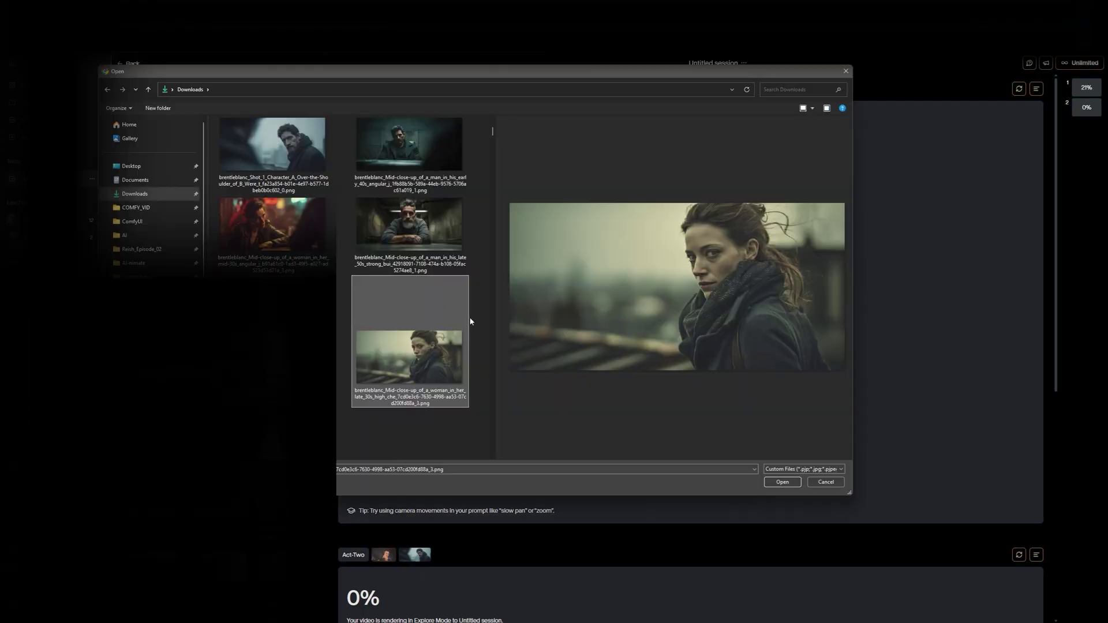
click(793, 482)
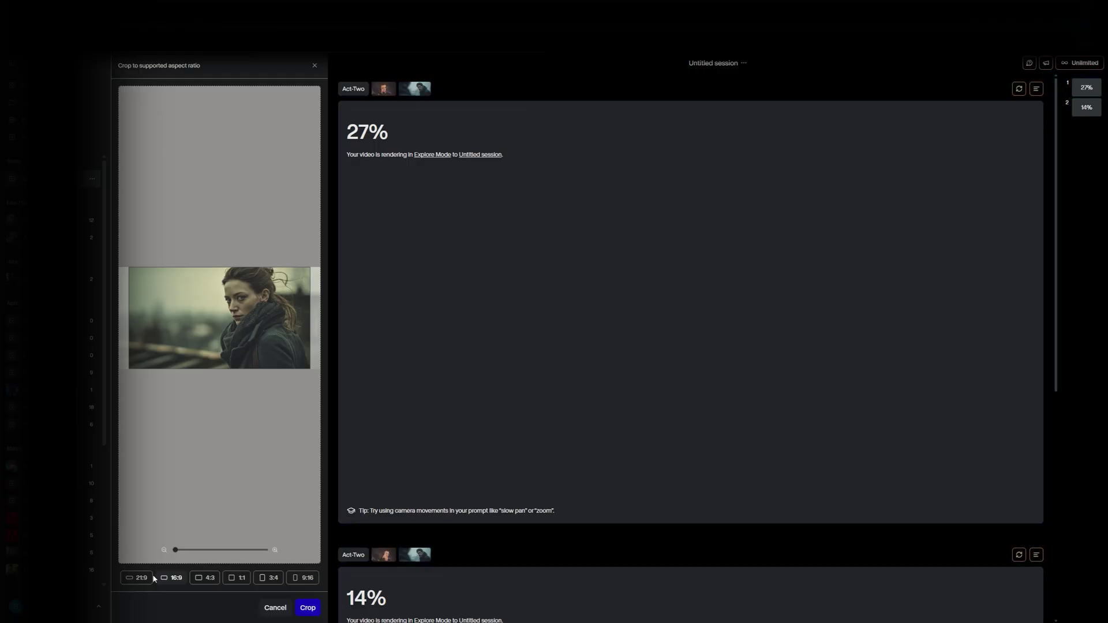
click(152, 578)
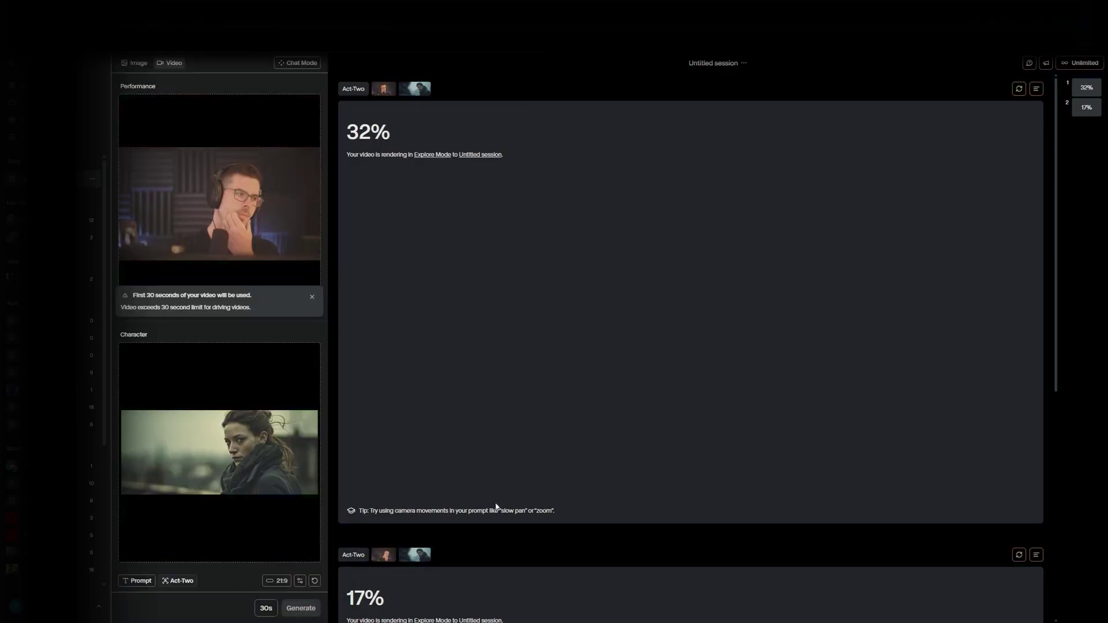
scroll(526, 472, down, 8)
scroll(535, 473, up, 8)
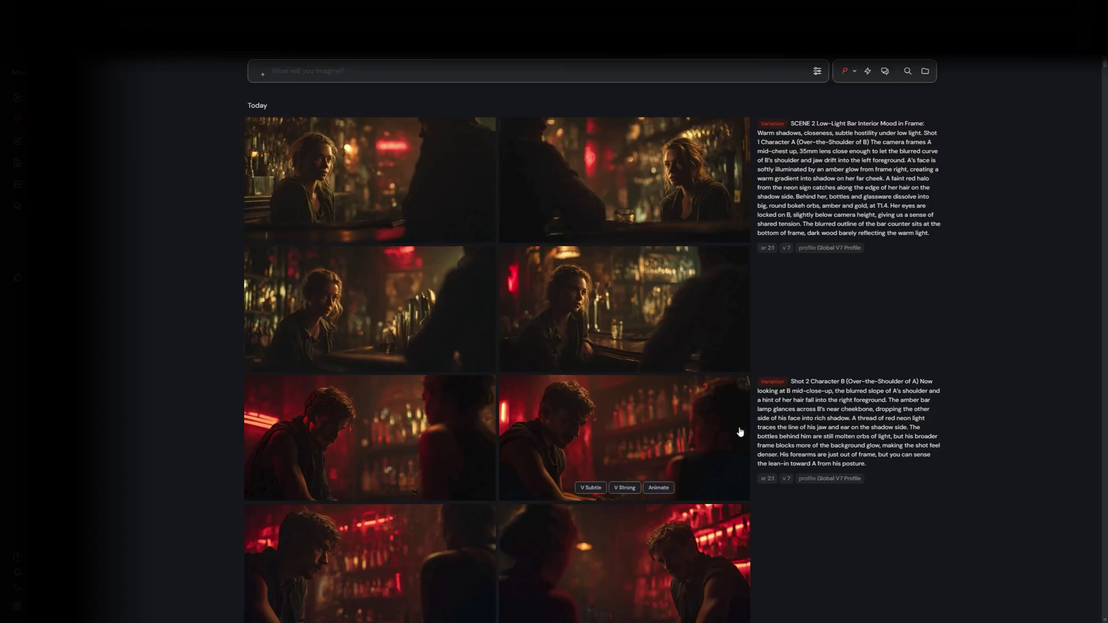
scroll(465, 324, down, 3)
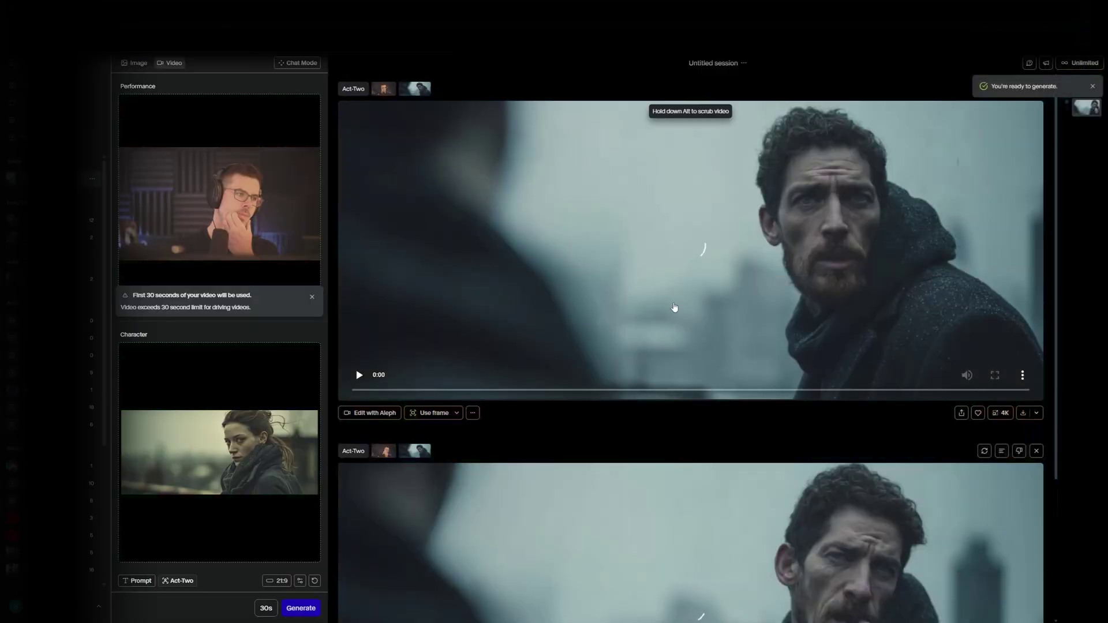
Review and play back both generated Act-Two videos of the man on the rooftop.
scroll(888, 319, down, 3)
scroll(873, 297, up, 2)
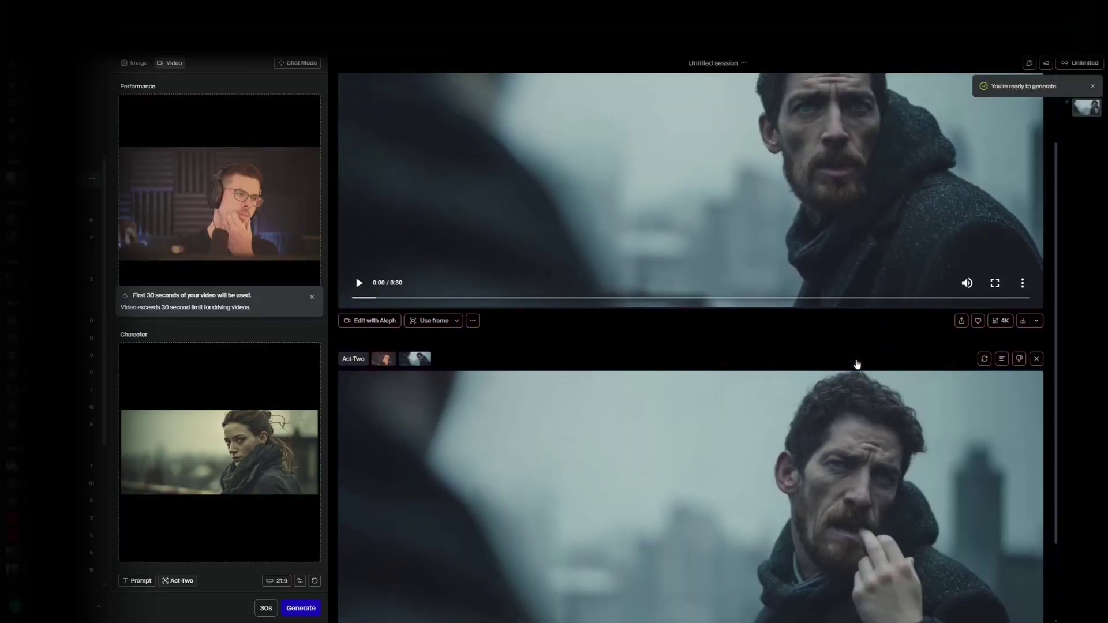
scroll(857, 369, down, 1)
scroll(658, 300, up, 2)
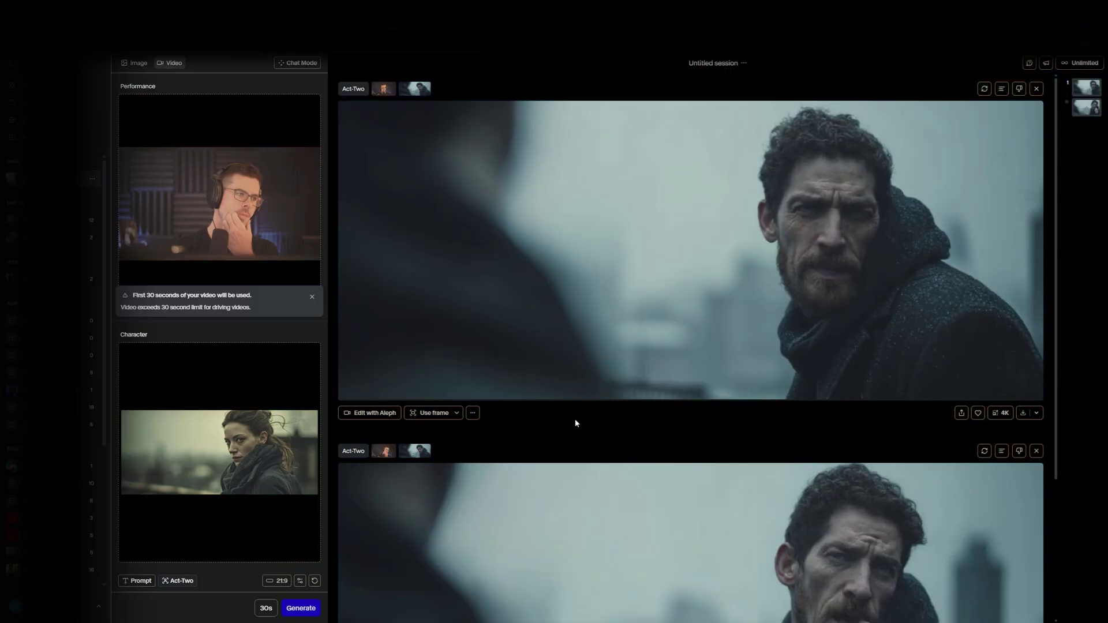
scroll(589, 334, down, 3)
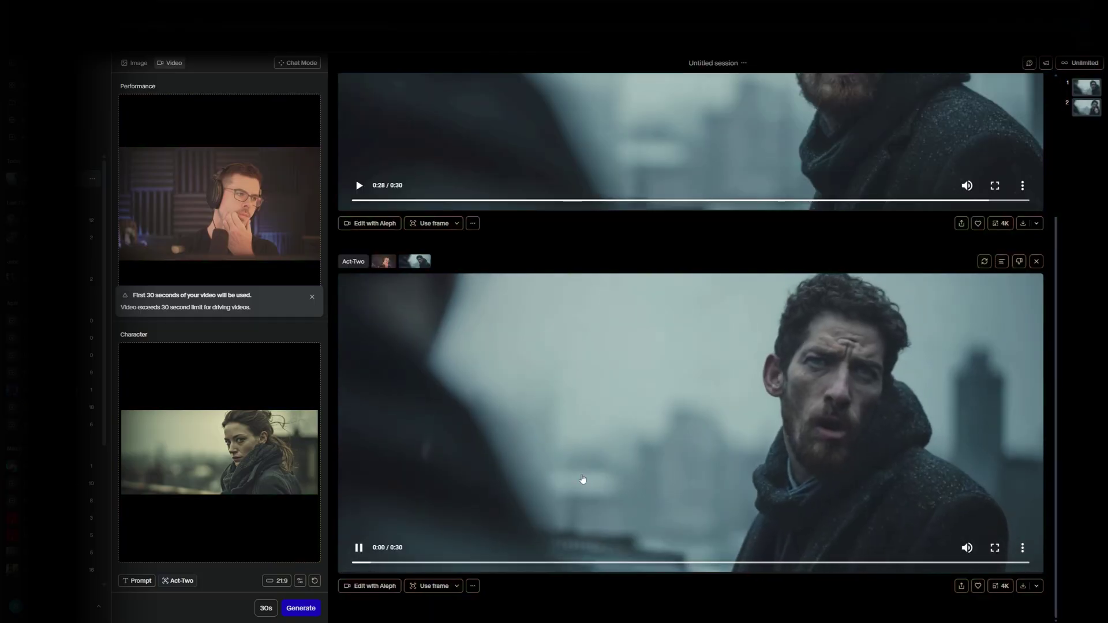
click(558, 529)
scroll(604, 469, up, 3)
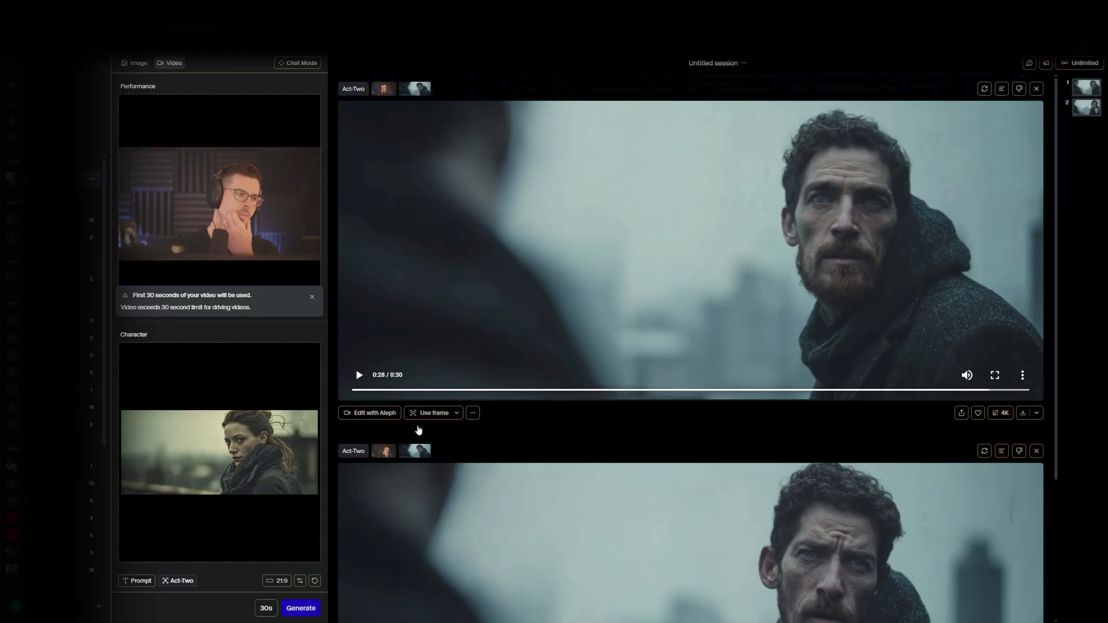
right_click(420, 84)
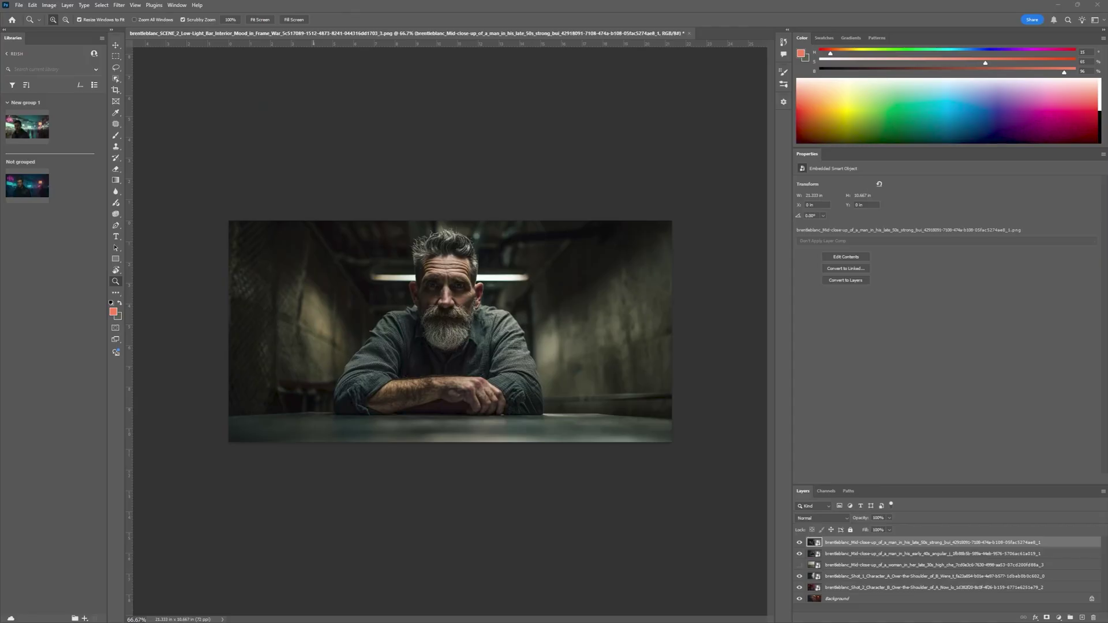
In Photoshop, dock Kontext Max beside Properties and delete the five image layers above the background.
drag(903, 158, 889, 155)
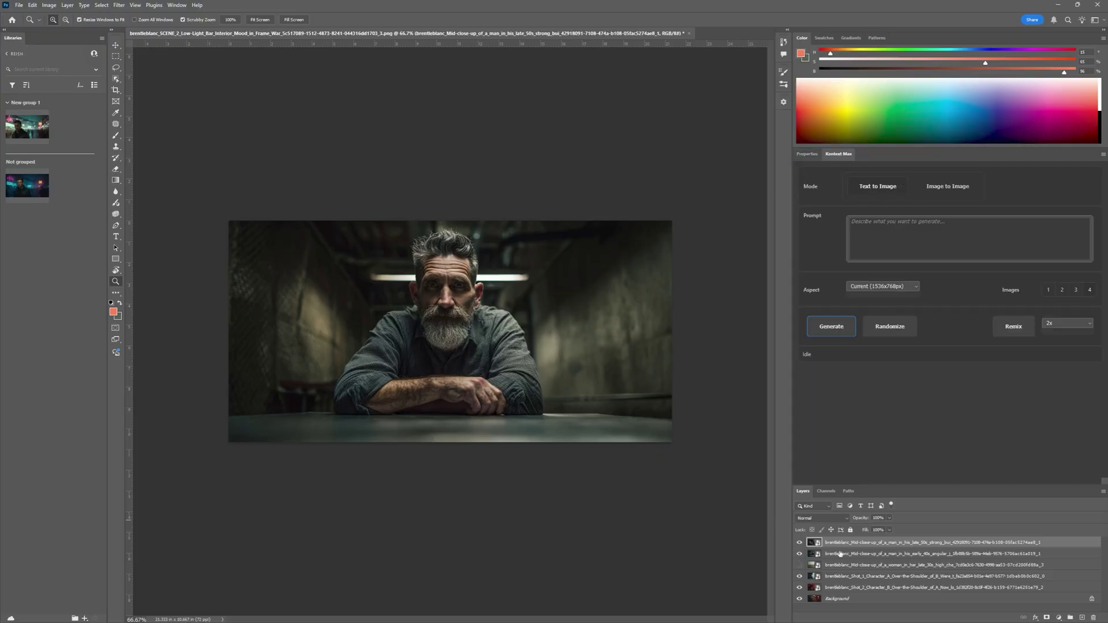
click(923, 588)
shift+click(1060, 544)
click(1093, 617)
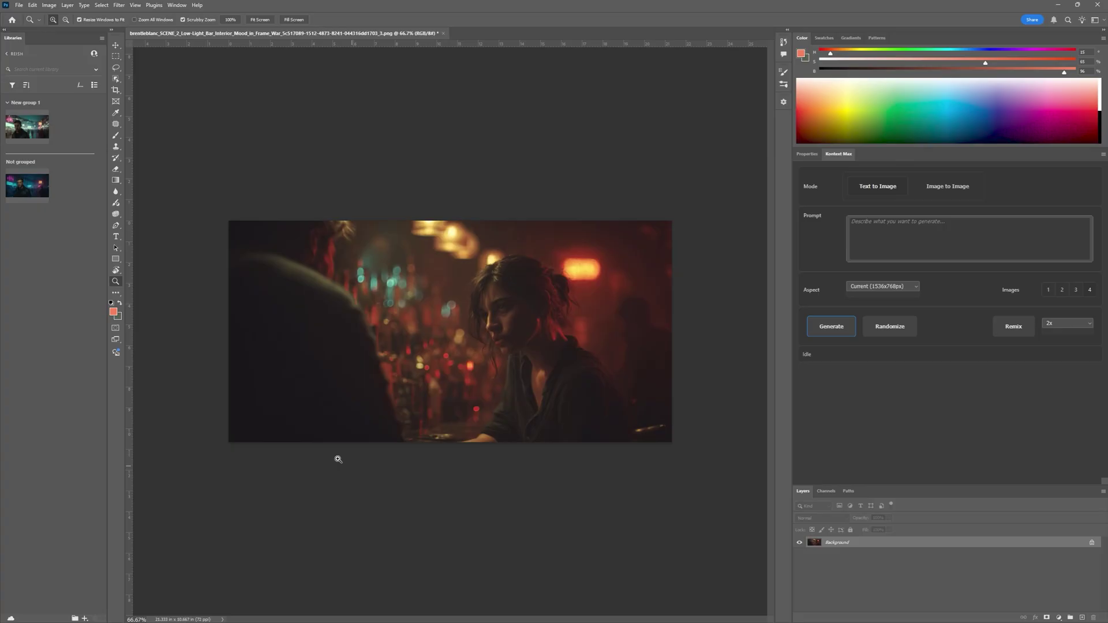
Place the Shot_1 Character_A over-the-shoulder still from the Downloads folder as a new layer in the document.
key(alt+Tab)
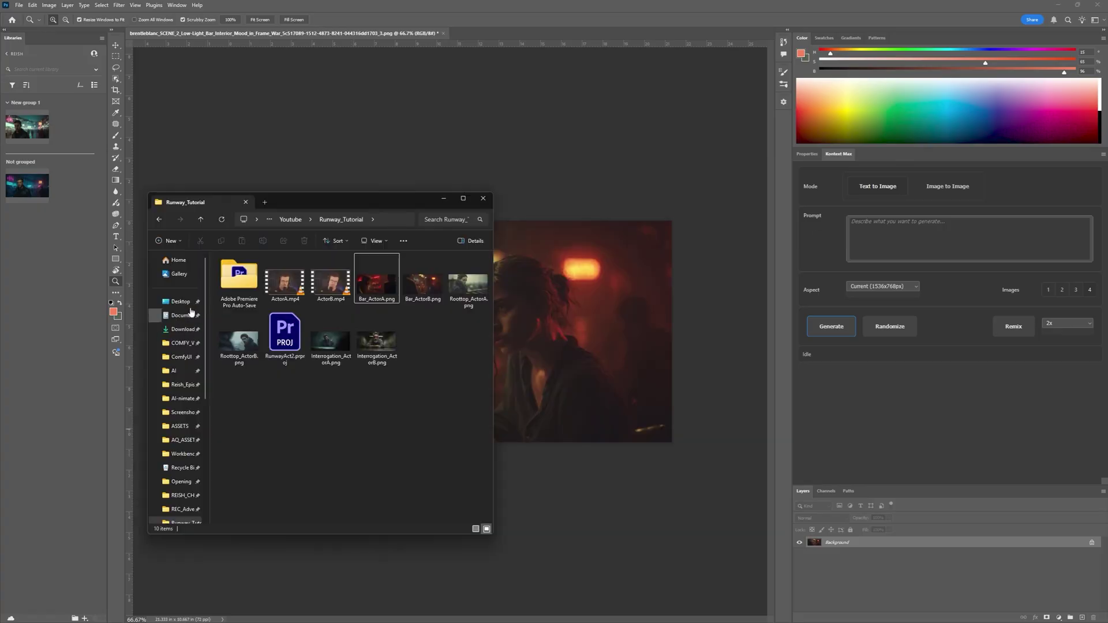
click(183, 315)
click(182, 329)
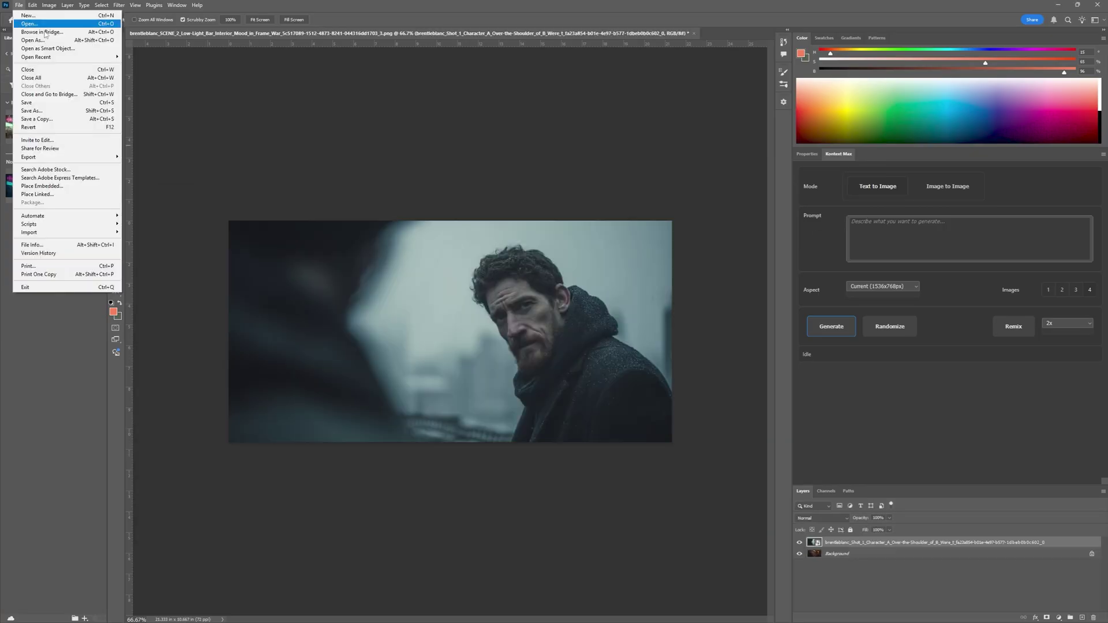
click(60, 30)
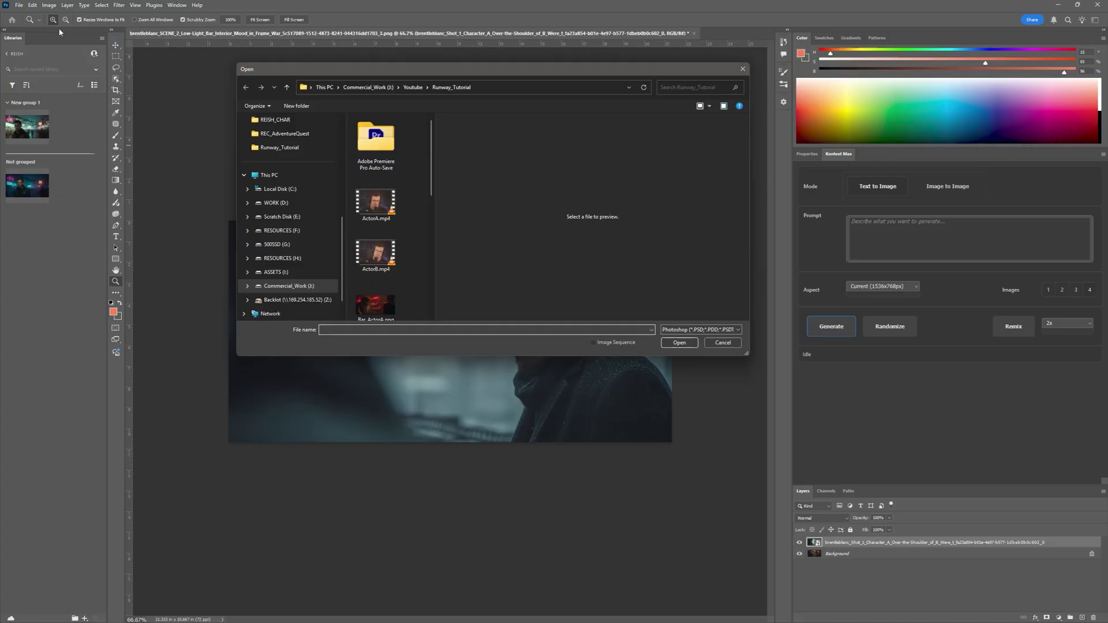
key(Escape)
Resize the canvas to 1392 × 752 pixels.
click(19, 5)
click(26, 12)
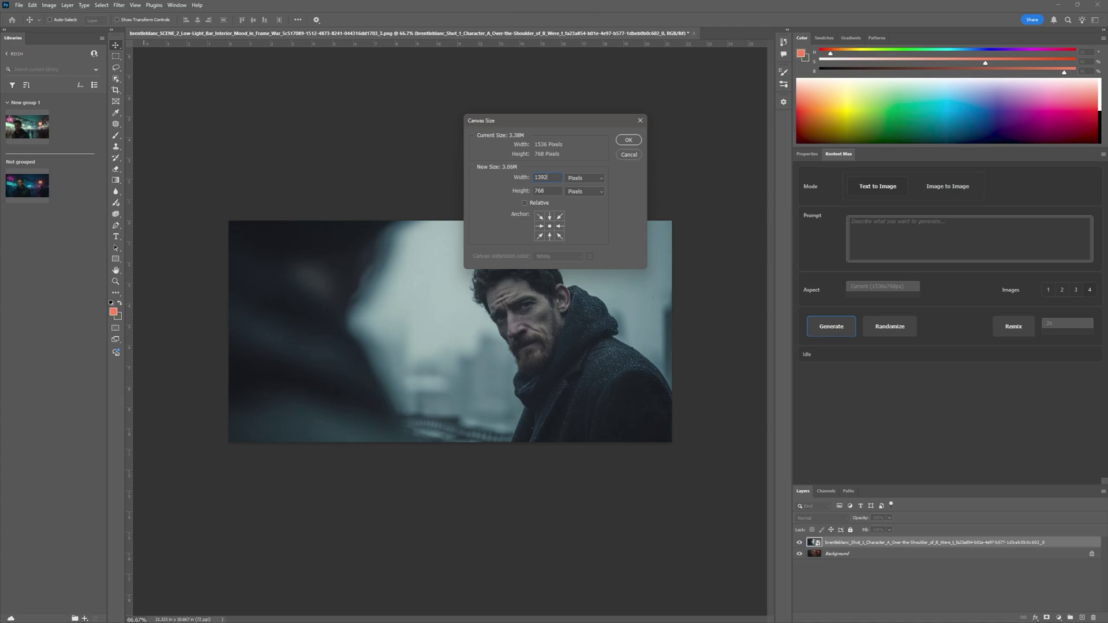
key(Return)
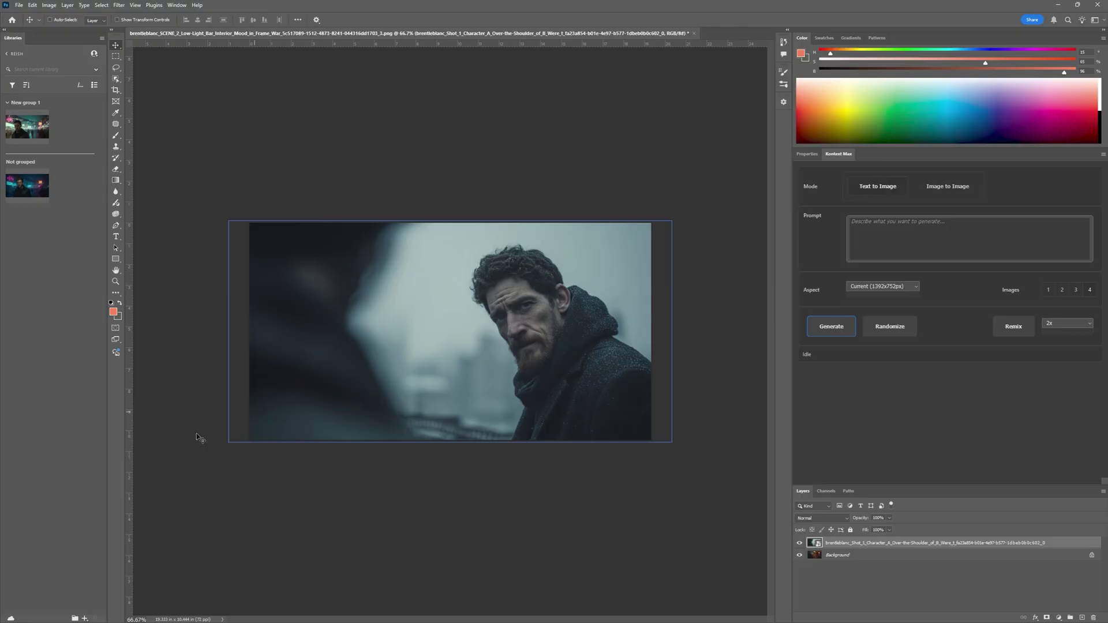
Run a Kontext Max image-to-image transform with the prompt "make the man standing straight up looking towards the camera".
click(935, 232)
text(make the man st)
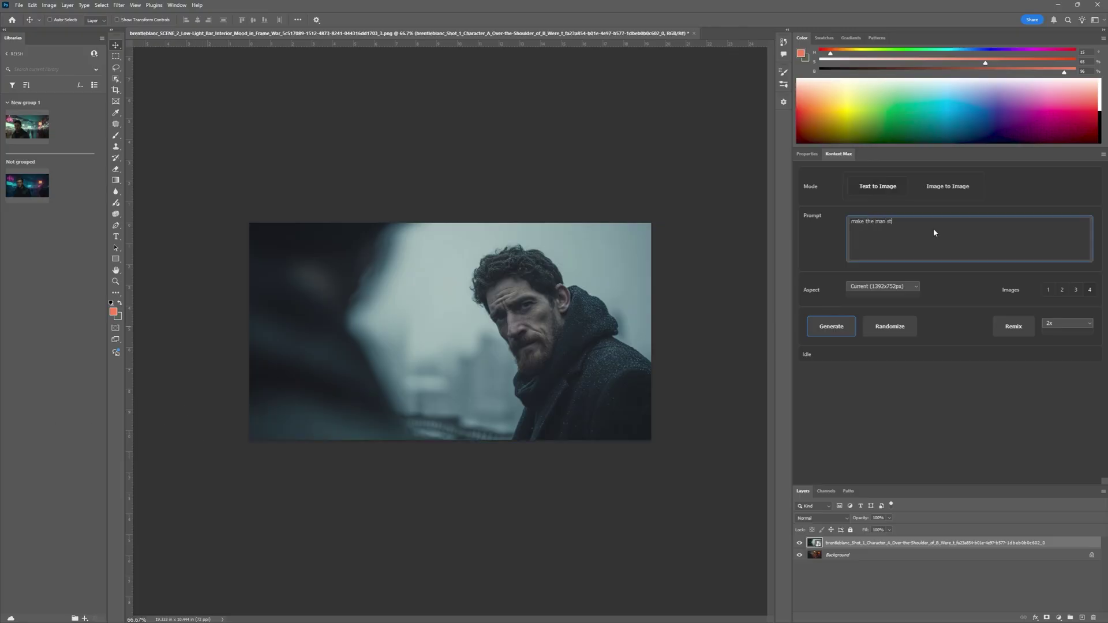
text(anding straight up looking towards the camera)
click(947, 186)
click(833, 321)
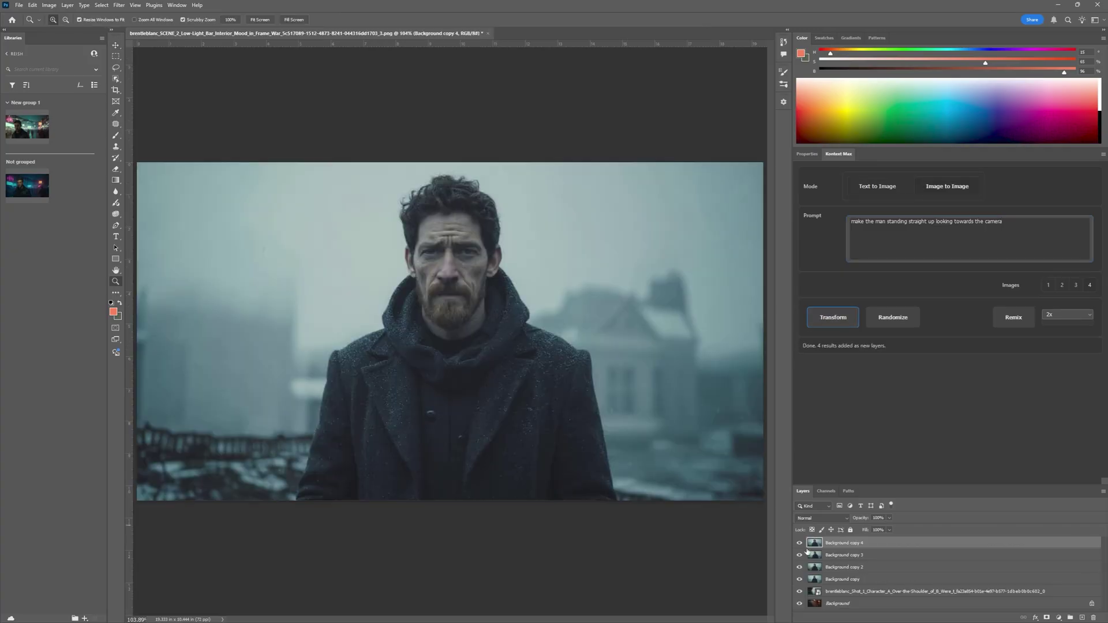
Compare the generated variants of the standing man and hide them all to expose the original still.
click(799, 543)
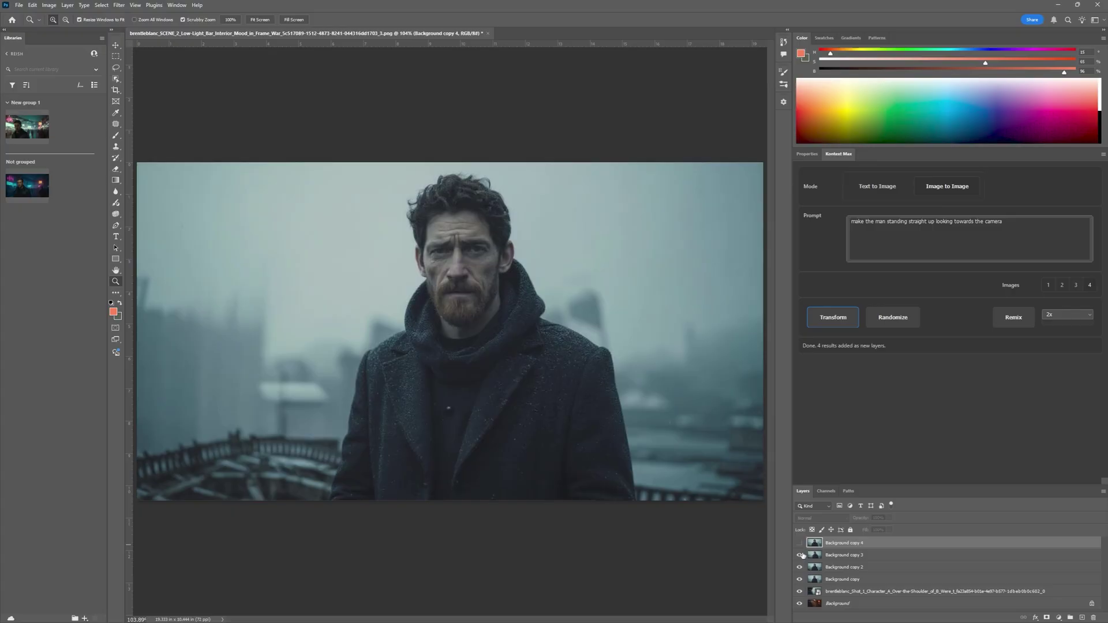
click(799, 555)
click(800, 568)
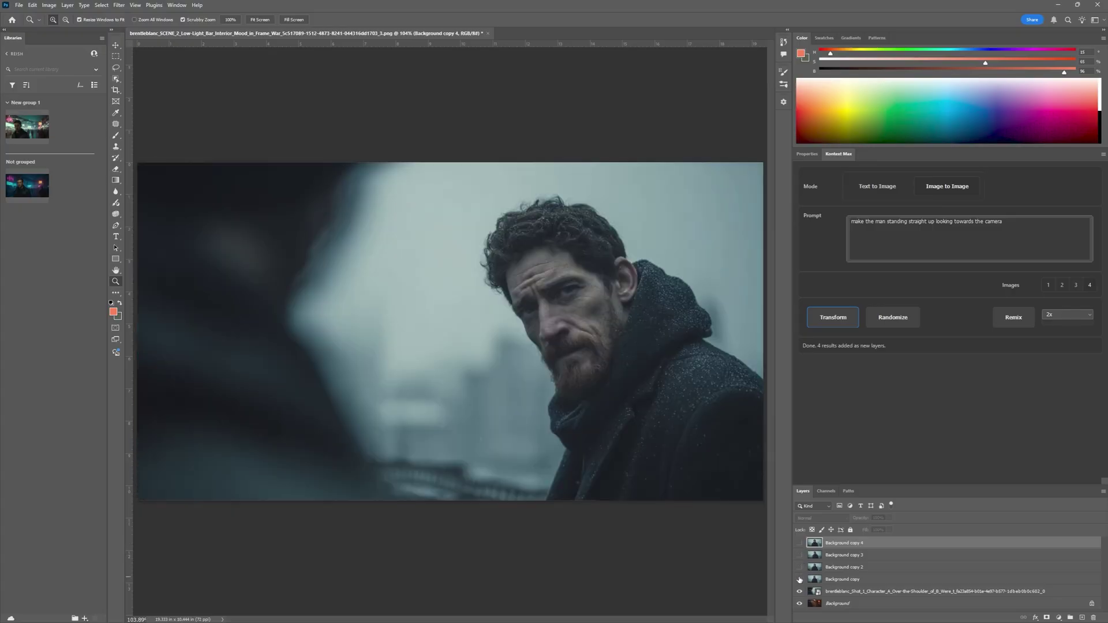
click(799, 567)
click(801, 555)
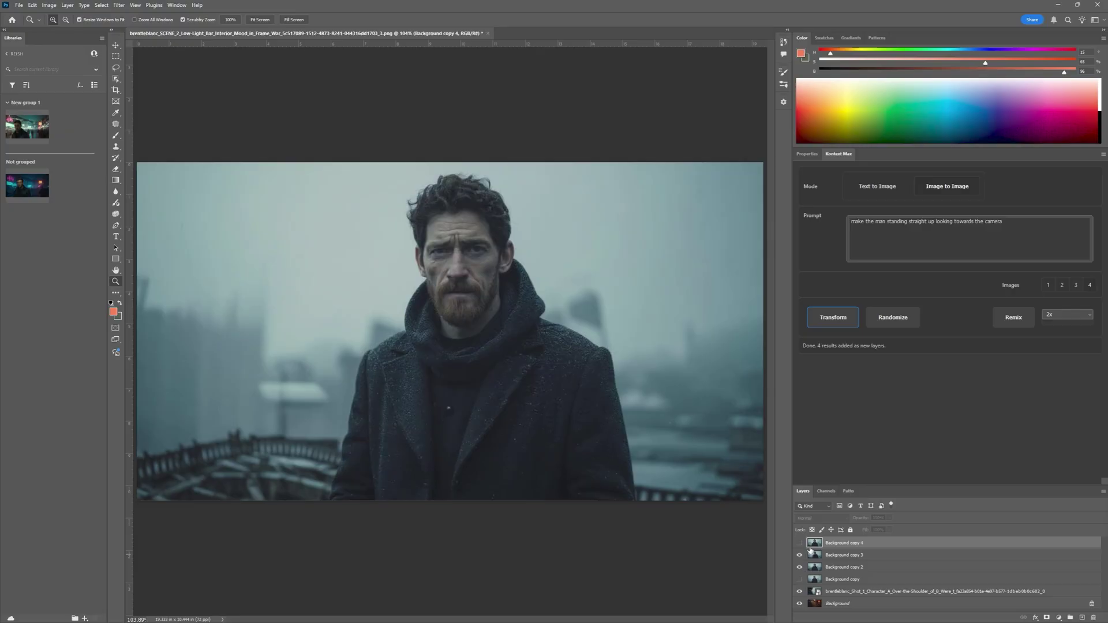
click(814, 555)
scroll(547, 417, down, 2)
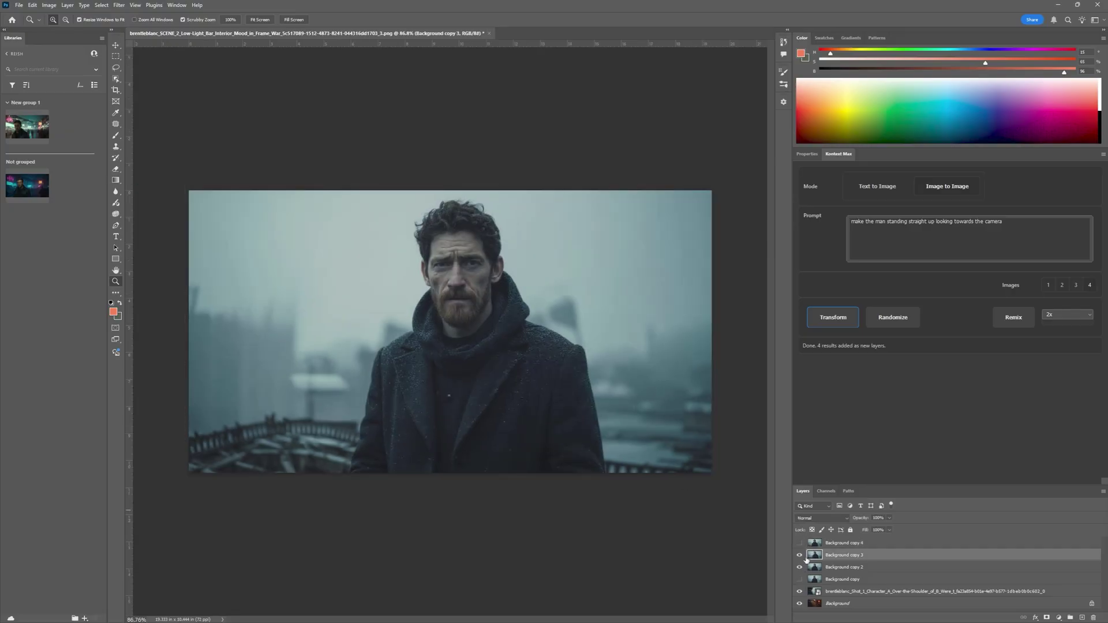
click(801, 555)
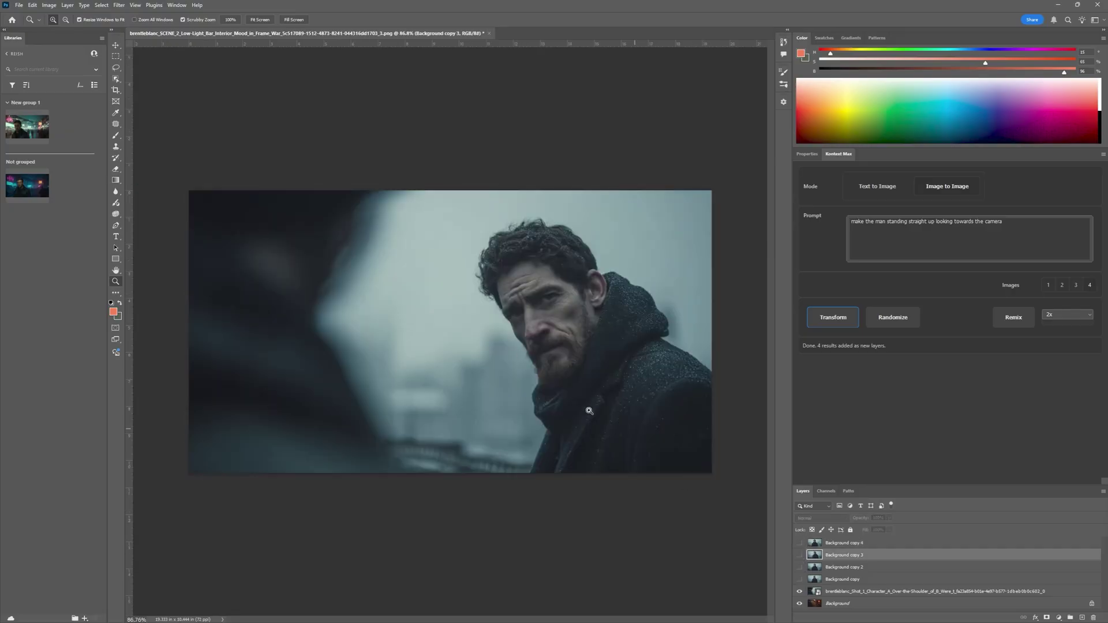
Draw an unfilled rectangle about 692 × 716 px around the man and set its stroke to red.
click(116, 67)
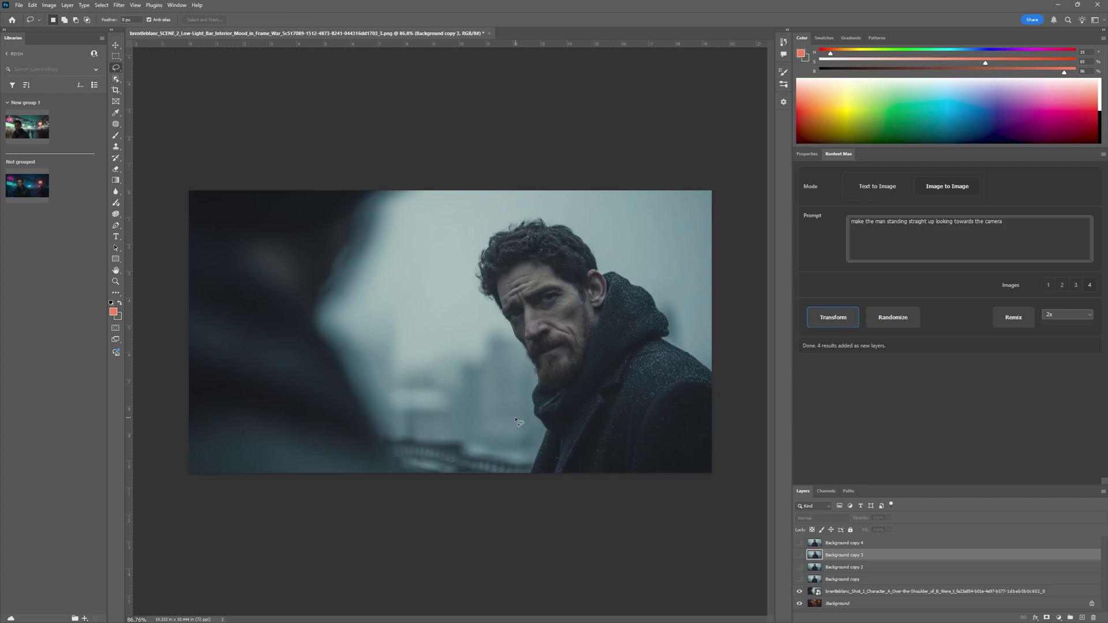
key(m)
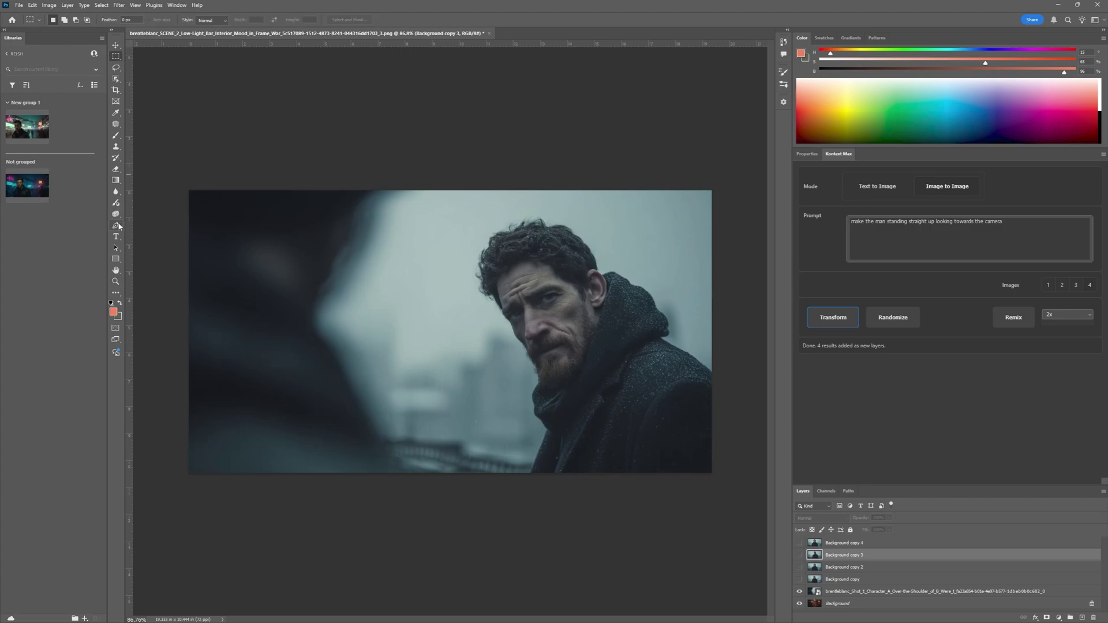
click(116, 259)
click(154, 258)
drag(450, 202, 710, 471)
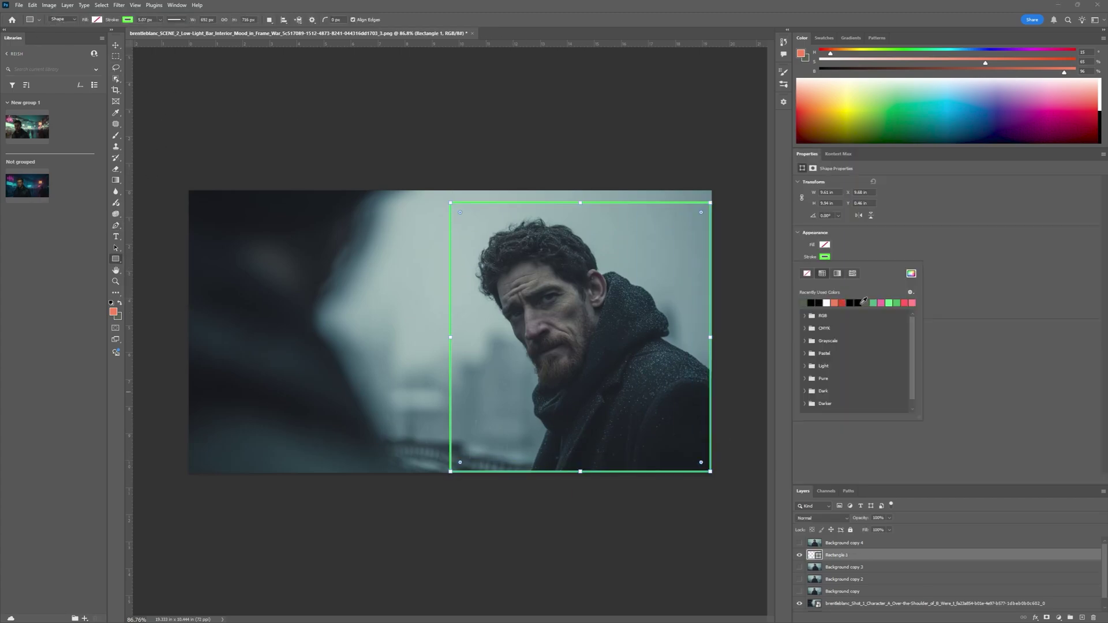
click(911, 302)
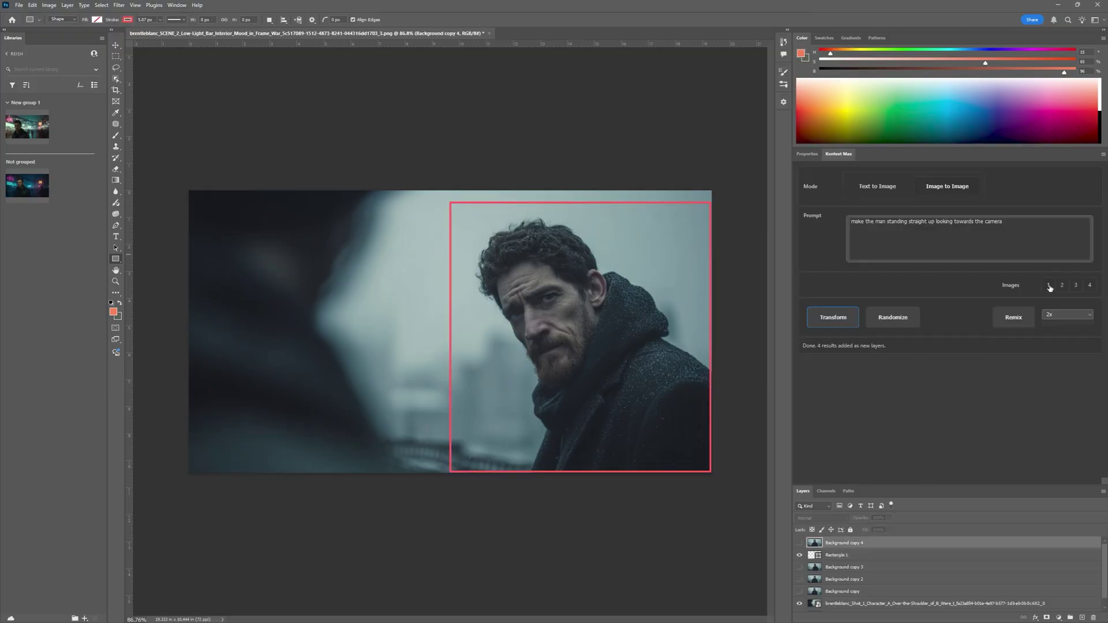
Generate one image-to-image result with the prompt "remove the person that is inside of the red box".
drag(1013, 227, 826, 231)
text(remove the person that is inside of the red box)
click(833, 317)
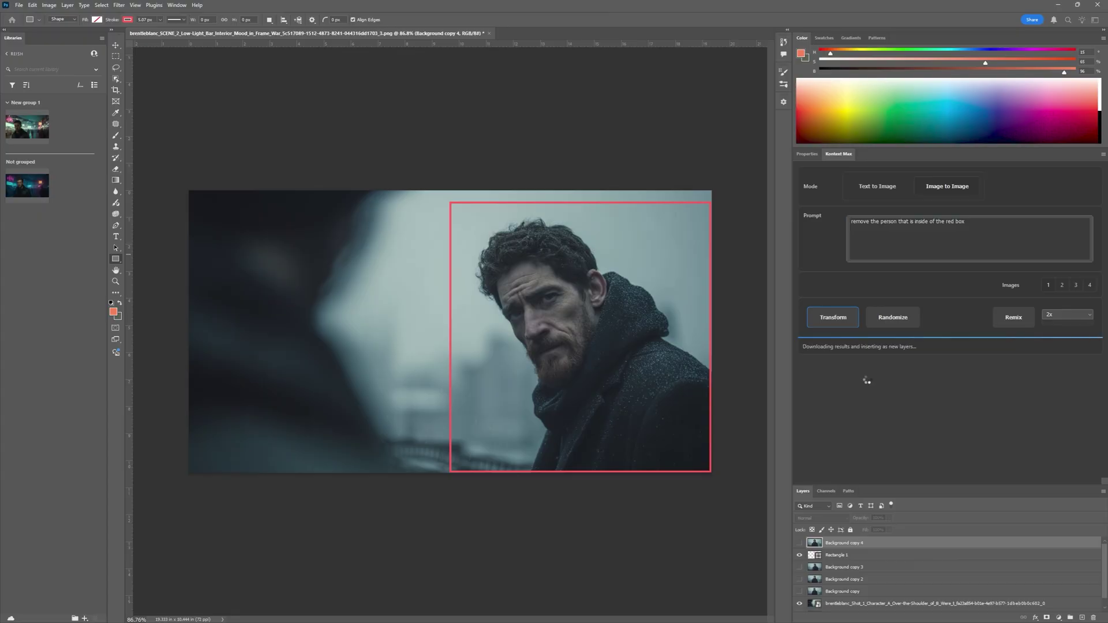
Hide the first removal result and transform the still again with the prompt "remove the person and his clothing that is inside of the red box".
click(800, 542)
click(800, 542)
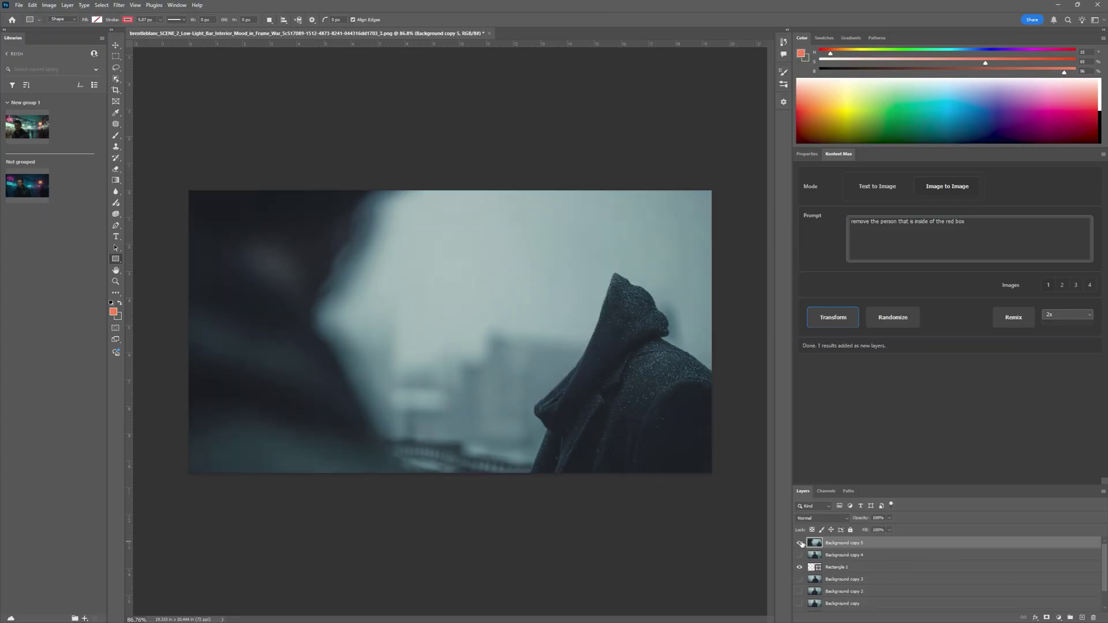
click(799, 542)
click(800, 542)
click(799, 543)
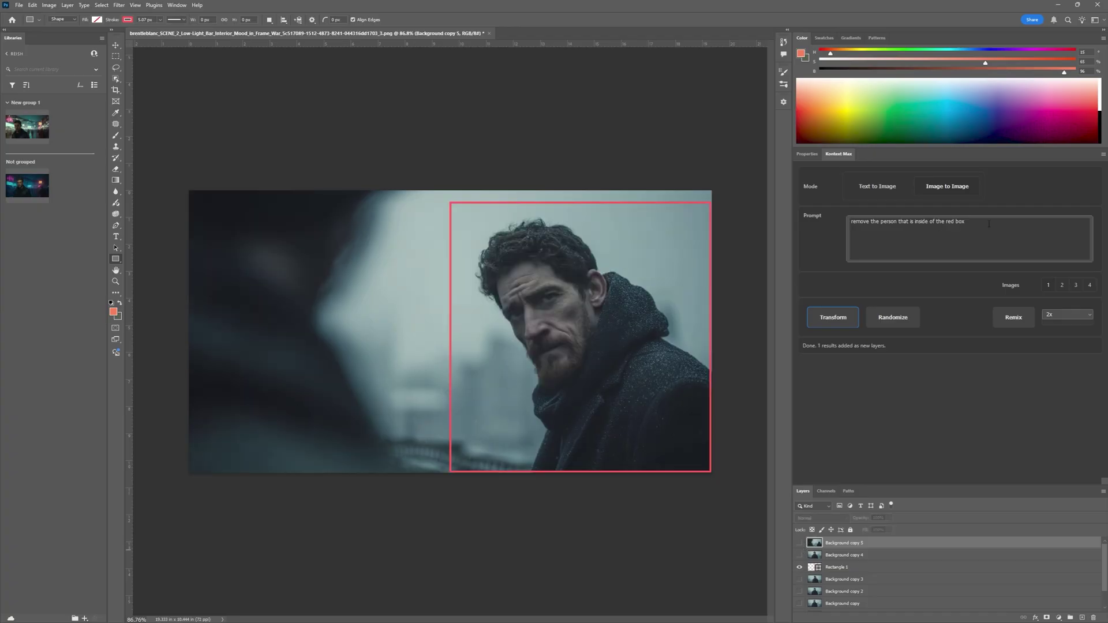
text(and his clothing)
click(832, 317)
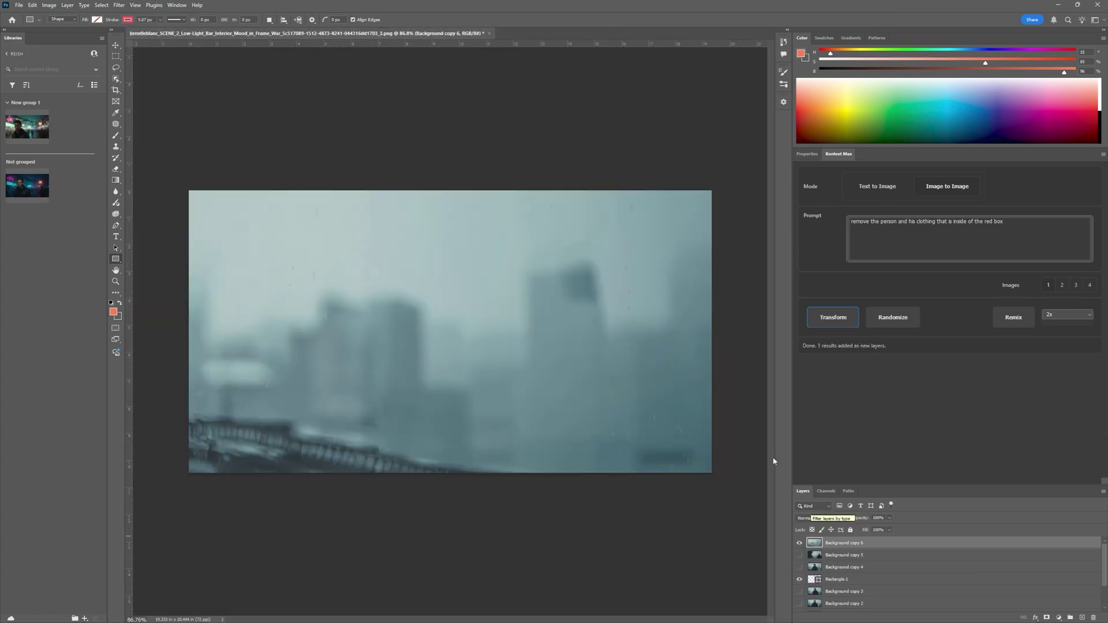
Add a black layer mask to the newly generated empty cityscape layer and hide the red rectangle.
click(799, 543)
click(799, 544)
click(800, 543)
click(800, 543)
click(1046, 618)
key(ctrl+i)
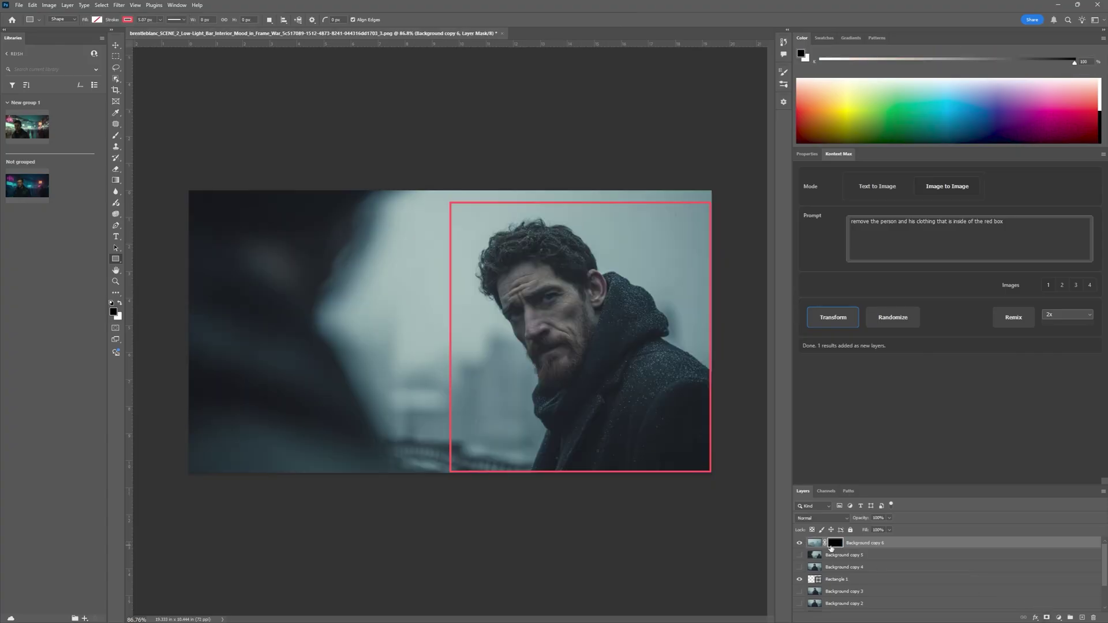
click(800, 579)
Paint white on the cityscape layer's mask over the man to replace him with the empty background.
key(b)
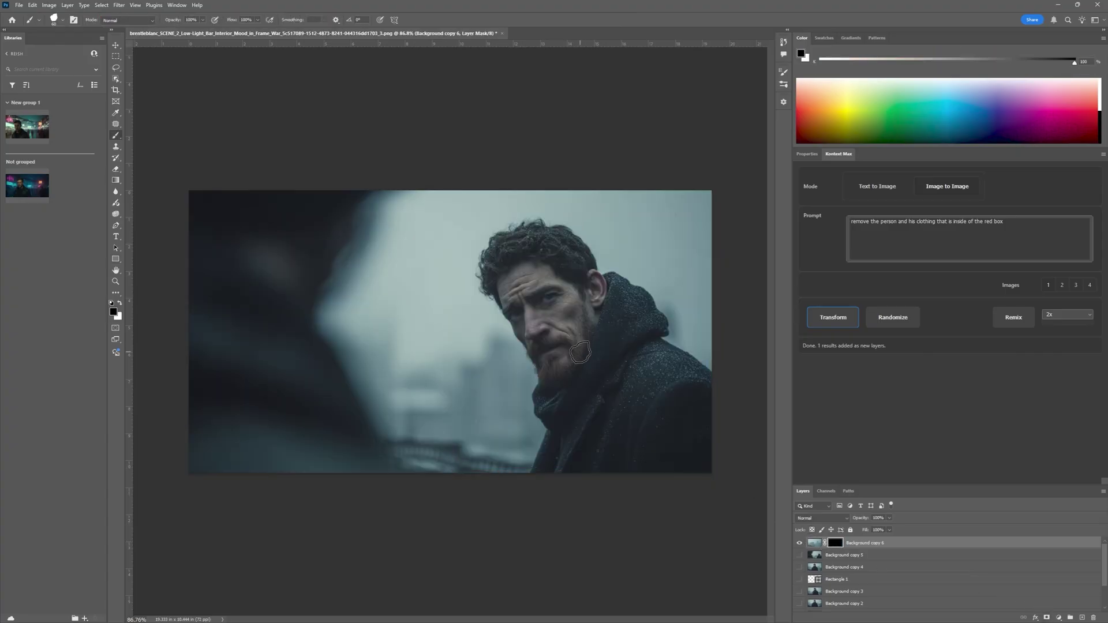
key(x)
mouse_move(571, 358)
mouse_down()
mouse_move(517, 261)
mouse_move(591, 470)
mouse_move(561, 465)
mouse_move(507, 412)
mouse_move(486, 411)
mouse_move(500, 457)
mouse_up()
Choose a soft round brush at 300 px and refine the cityscape mask along the blurred foreground figure's edge.
click(780, 71)
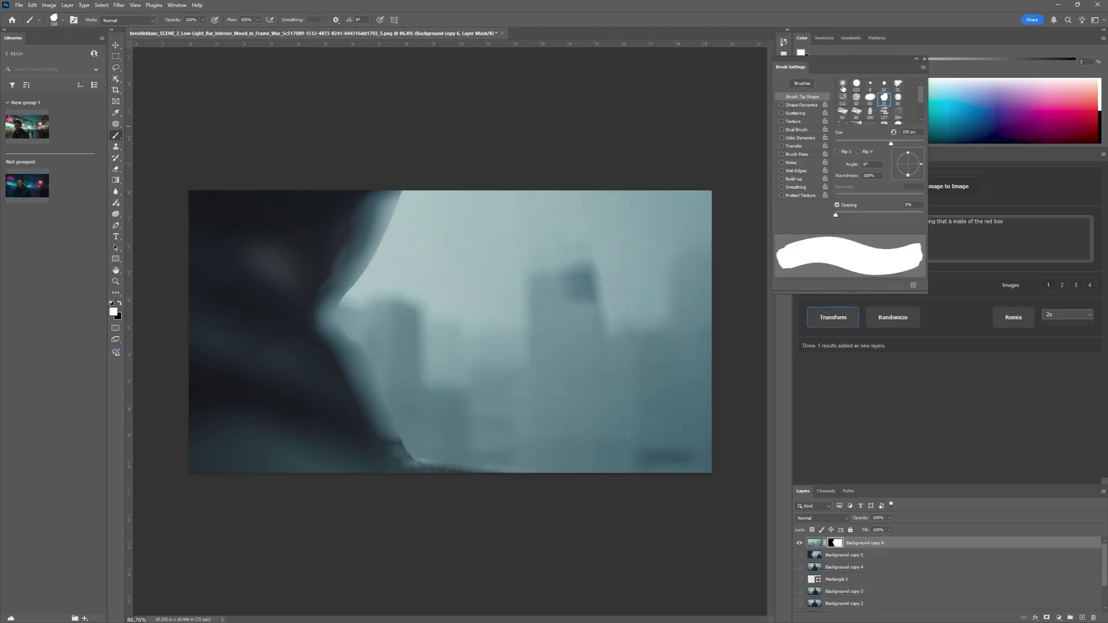
click(843, 86)
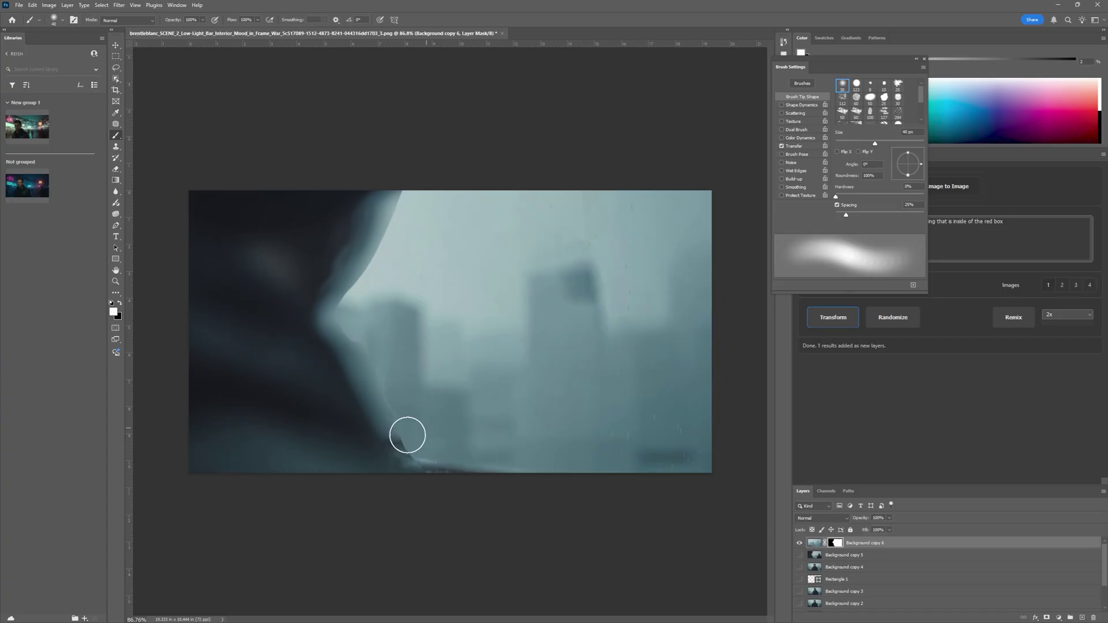
key(bracketright)
key(bracketright)
key(bracketright)
key(bracketright)
key(bracketright)
mouse_move(431, 482)
mouse_down()
mouse_move(353, 356)
mouse_move(440, 481)
mouse_move(375, 384)
mouse_up()
key(x)
mouse_move(375, 384)
mouse_down()
mouse_move(426, 481)
mouse_move(366, 253)
mouse_move(386, 206)
mouse_up()
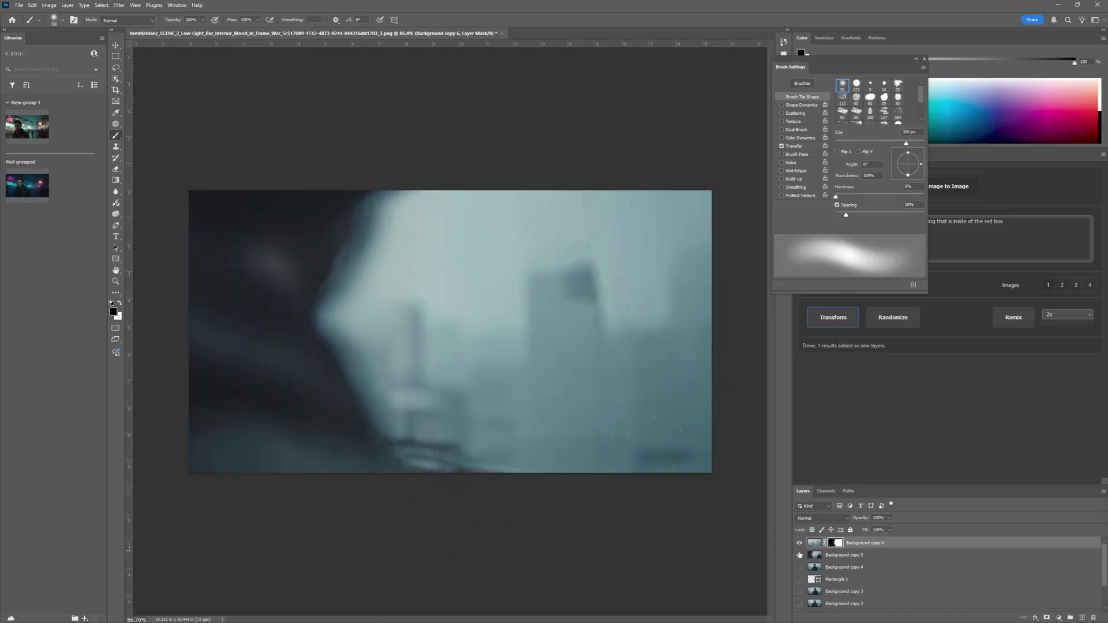
Move Background copy 5 to the top of the layer stack and give it a black mask.
drag(818, 558, 818, 541)
click(1046, 617)
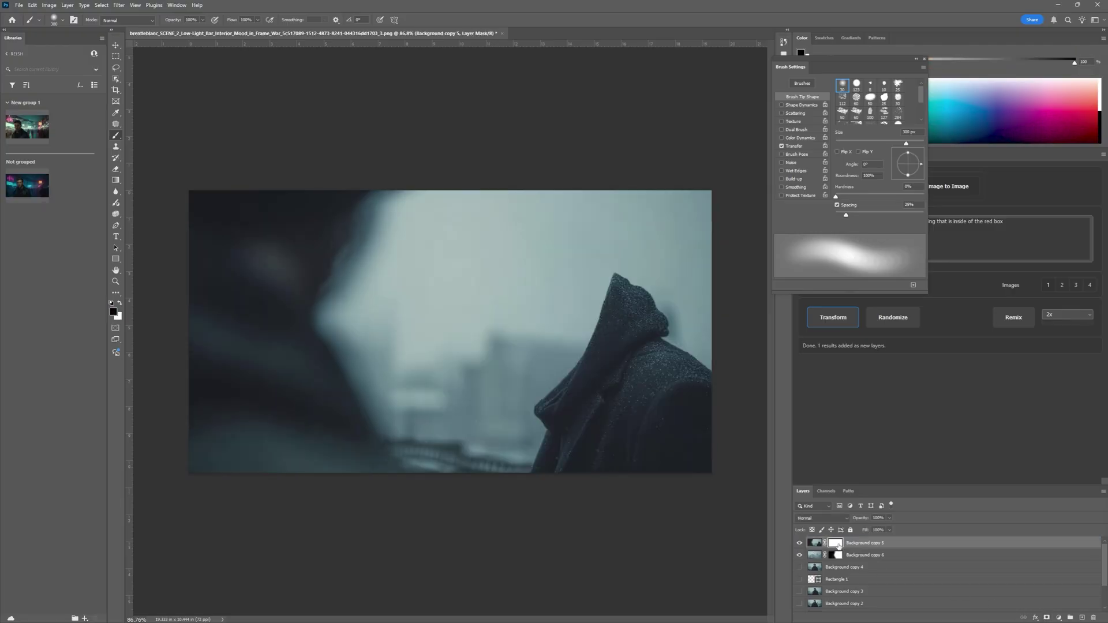
key(ctrl+i)
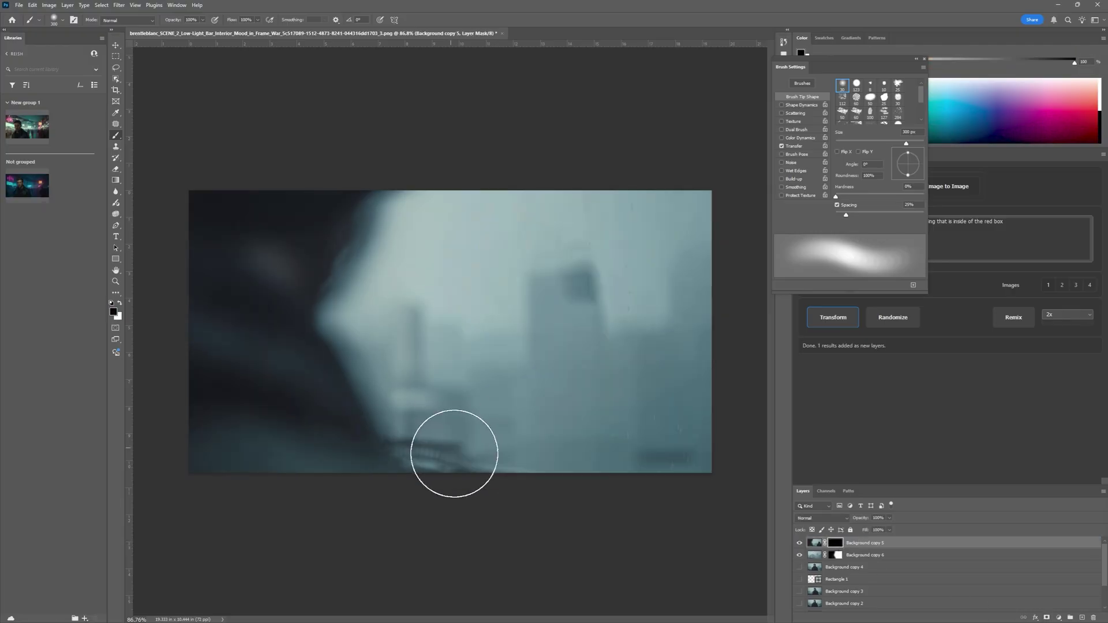
Paint Background copy 5's mask white to blend in its background, masking out the empty coat with a 125 px brush in black.
key(x)
drag(507, 479, 543, 306)
key(x)
key(bracketleft)
key(bracketleft)
key(bracketleft)
key(bracketleft)
key(bracketleft)
mouse_move(623, 271)
mouse_down()
mouse_move(569, 455)
mouse_move(548, 462)
mouse_up()
Show Background copy 4 with the man facing the camera and move it to the top of the layer stack.
click(815, 567)
click(799, 568)
drag(815, 568, 818, 539)
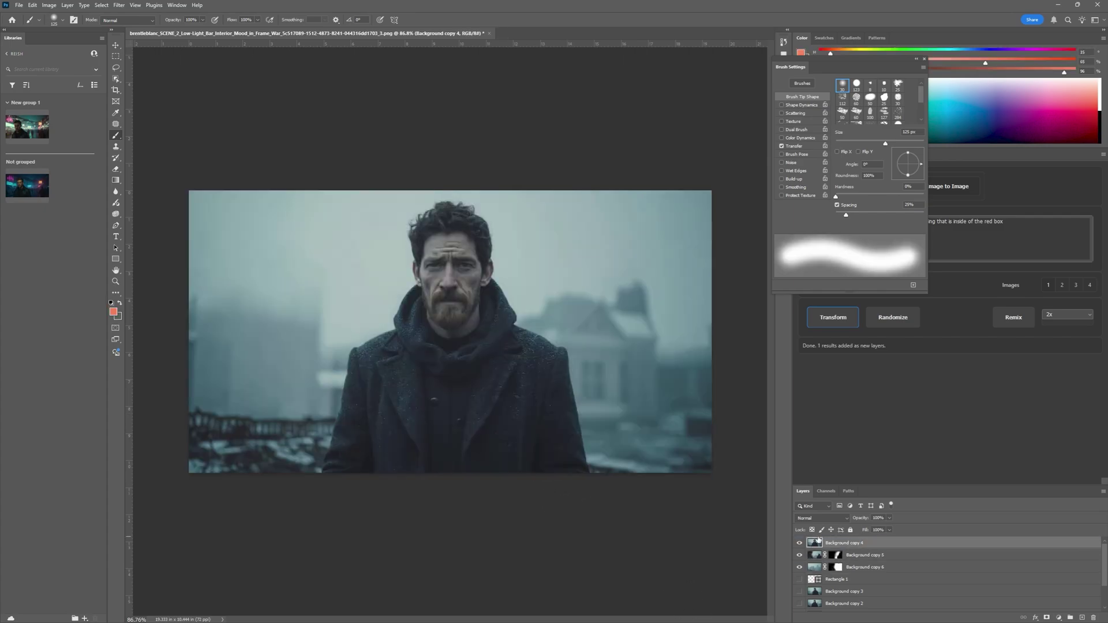
Select the standing man in Background copy 4 and copy the selection to a new layer.
click(116, 79)
mouse_move(301, 479)
mouse_down()
mouse_move(383, 173)
mouse_move(598, 517)
mouse_move(432, 508)
mouse_up()
key(l)
right_click(479, 327)
click(513, 388)
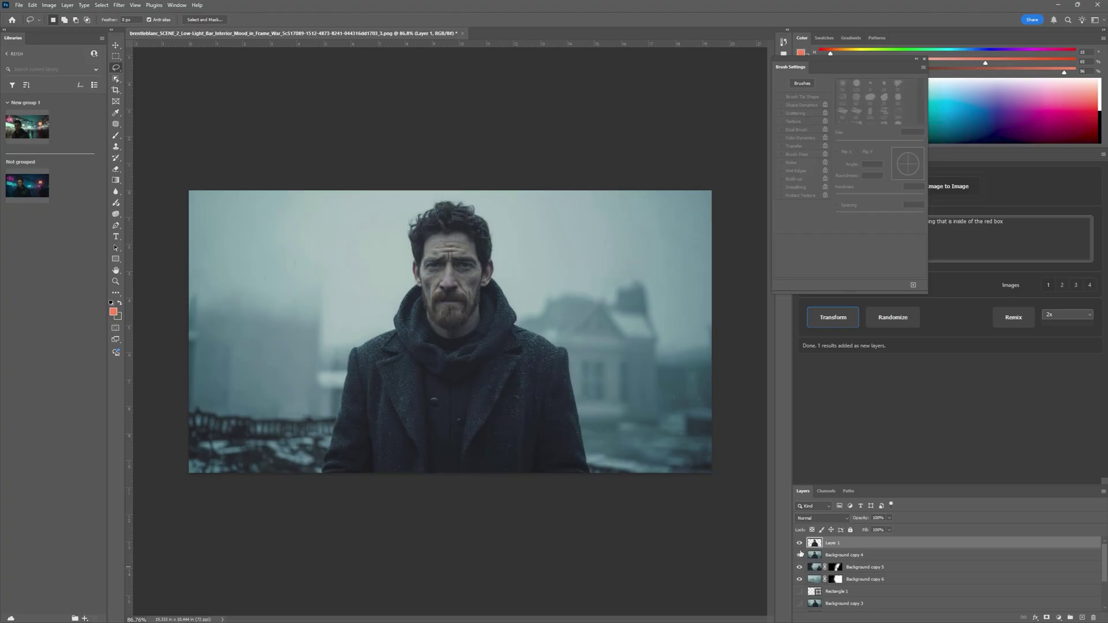
Move the cut-out man to the right of the blurred foreground figure and save the composite as a new file.
key(v)
drag(517, 423, 630, 423)
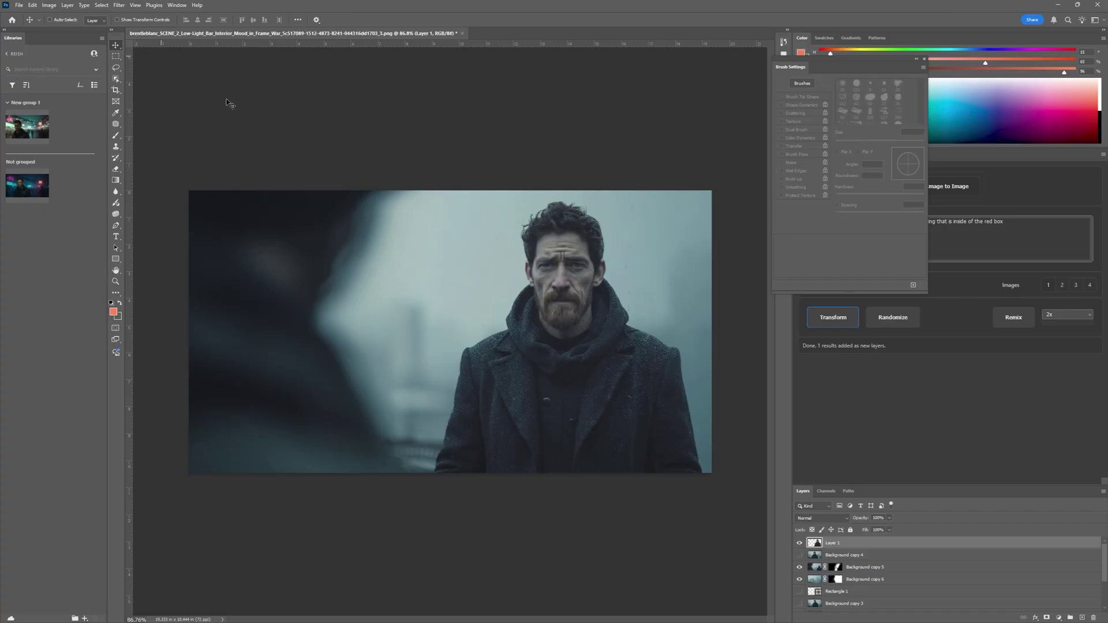
scroll(820, 558, down, 2)
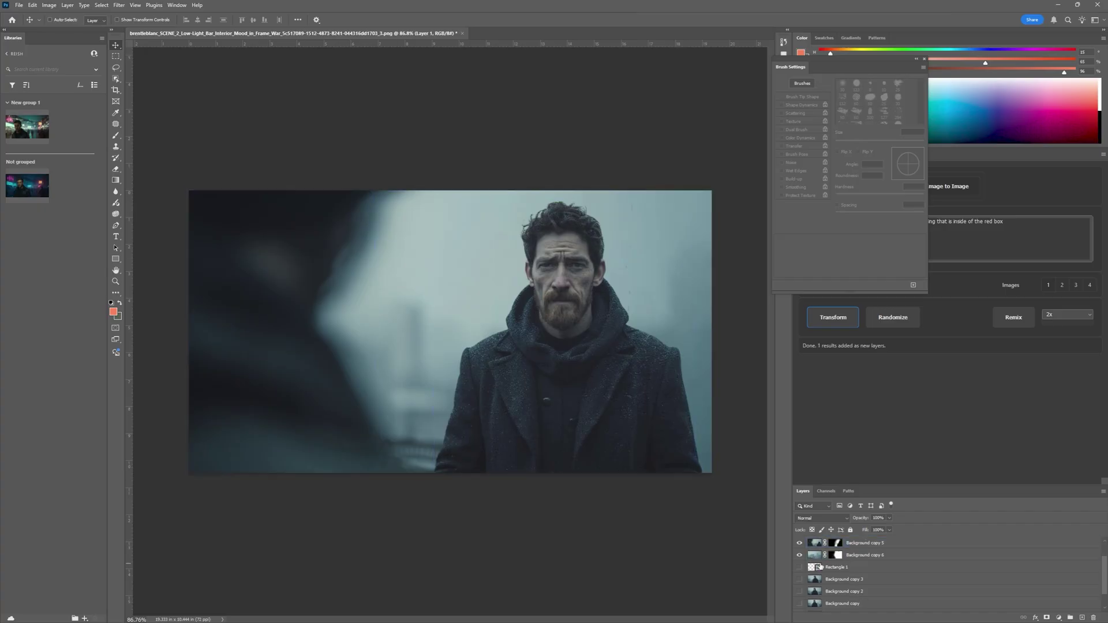
scroll(819, 557, up, 2)
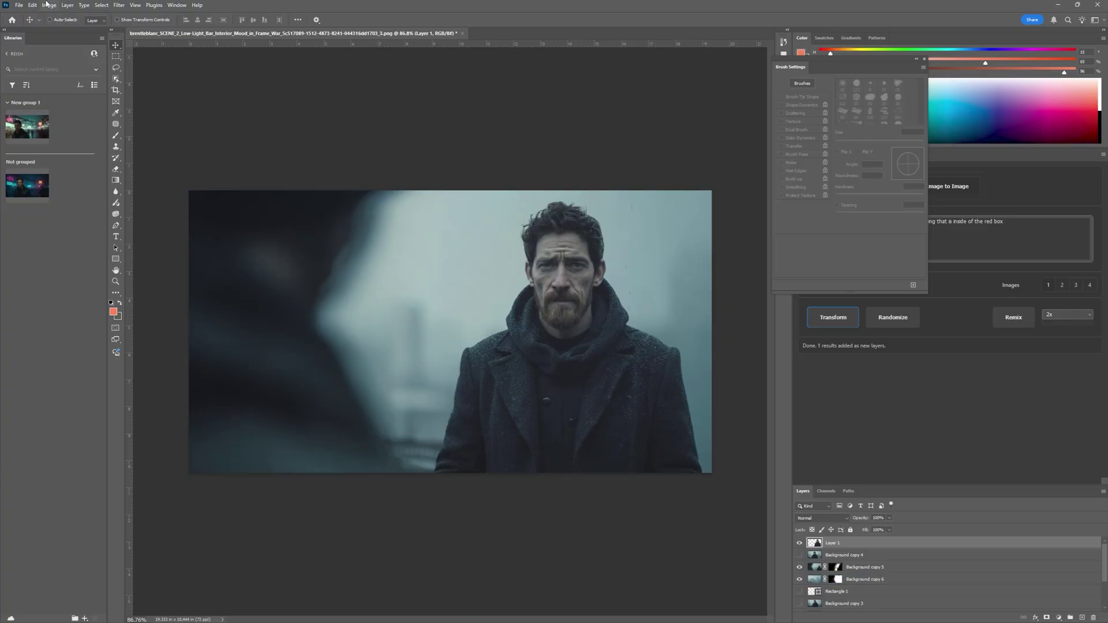
key(ctrl+shift+s)
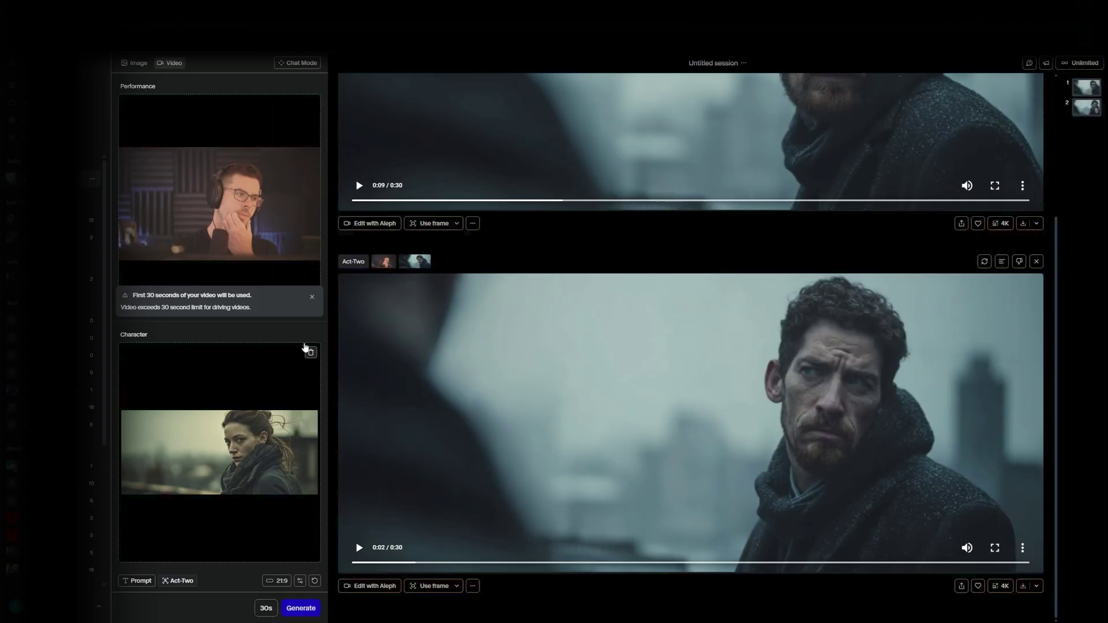
Replace the character image with the new rooftop composite of the standing man facing the camera and generate the Act-Two clip.
click(310, 352)
click(231, 471)
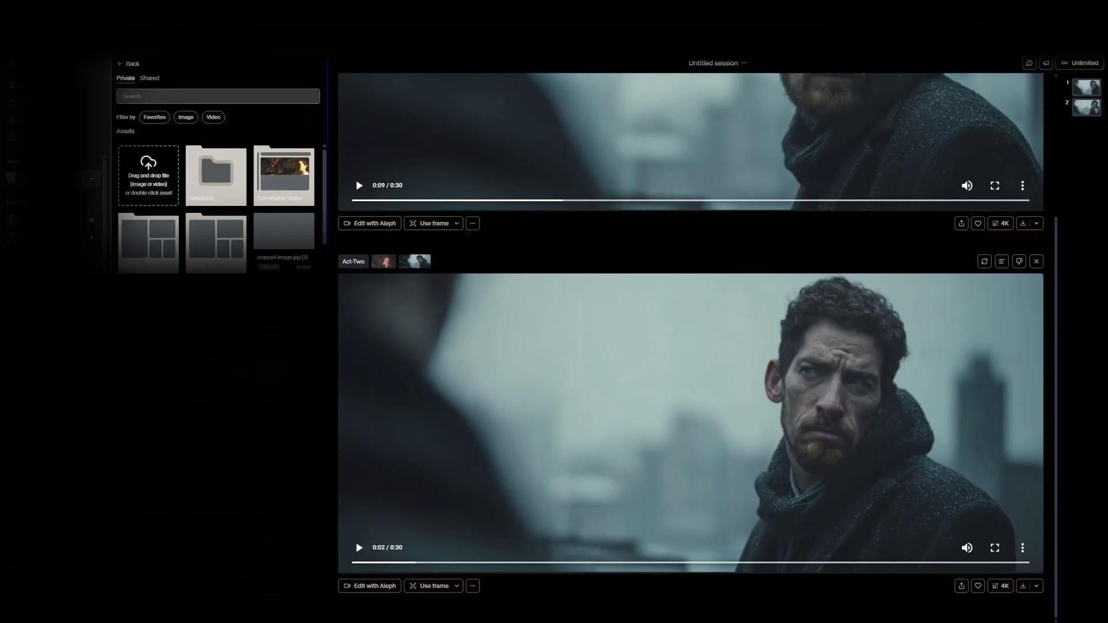
click(162, 182)
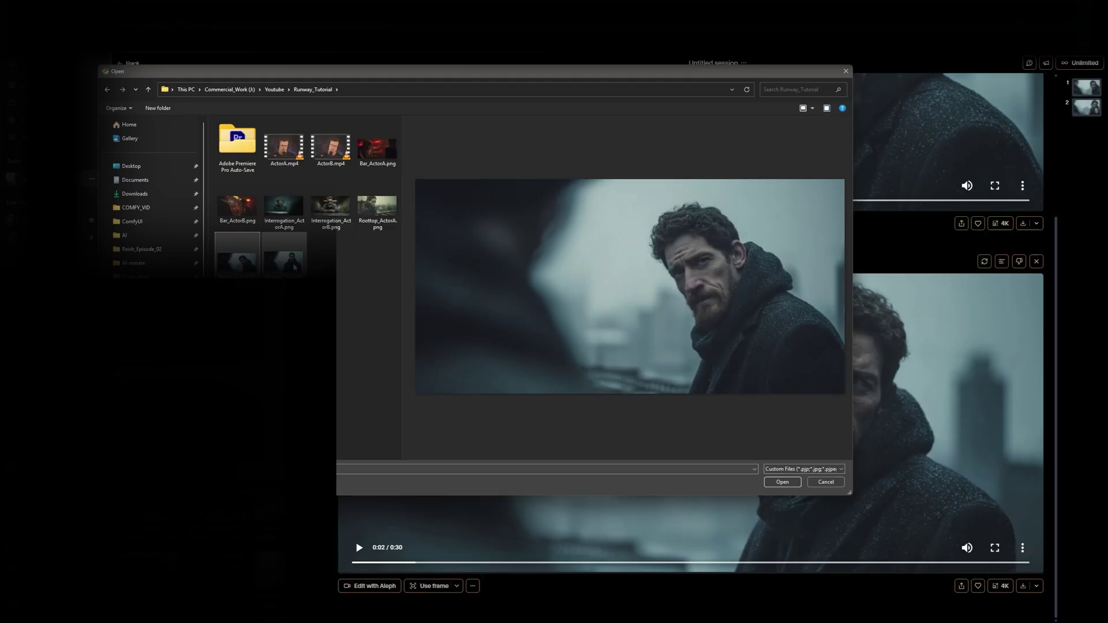
click(290, 268)
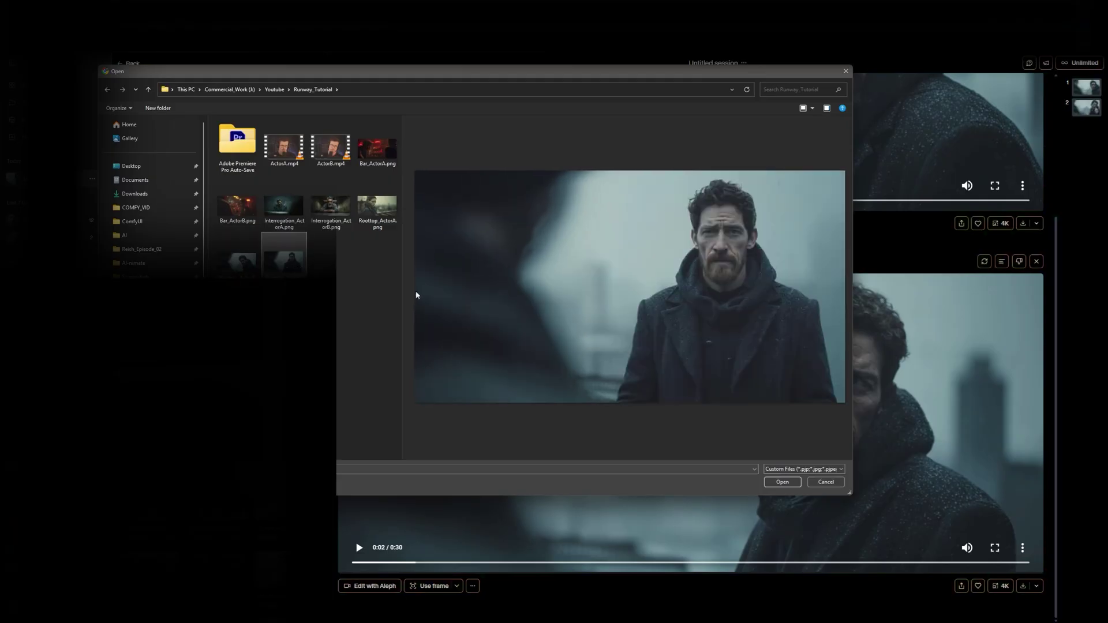
click(782, 482)
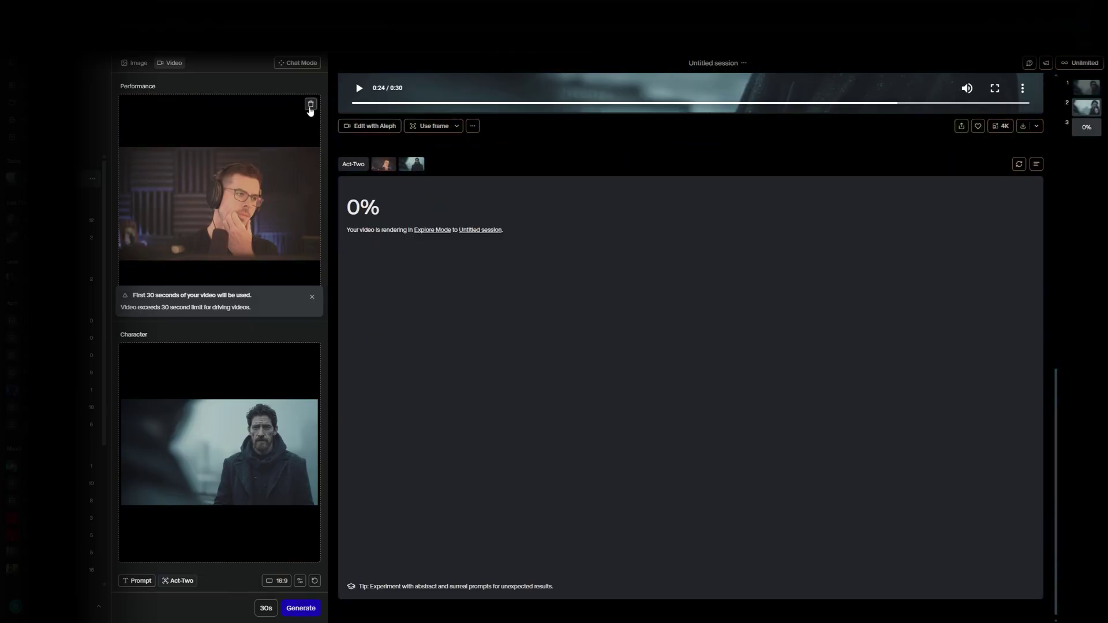
Swap the performance for the clip of the actor looking ahead behind the microphone and generate it on the standing man.
click(311, 106)
click(237, 269)
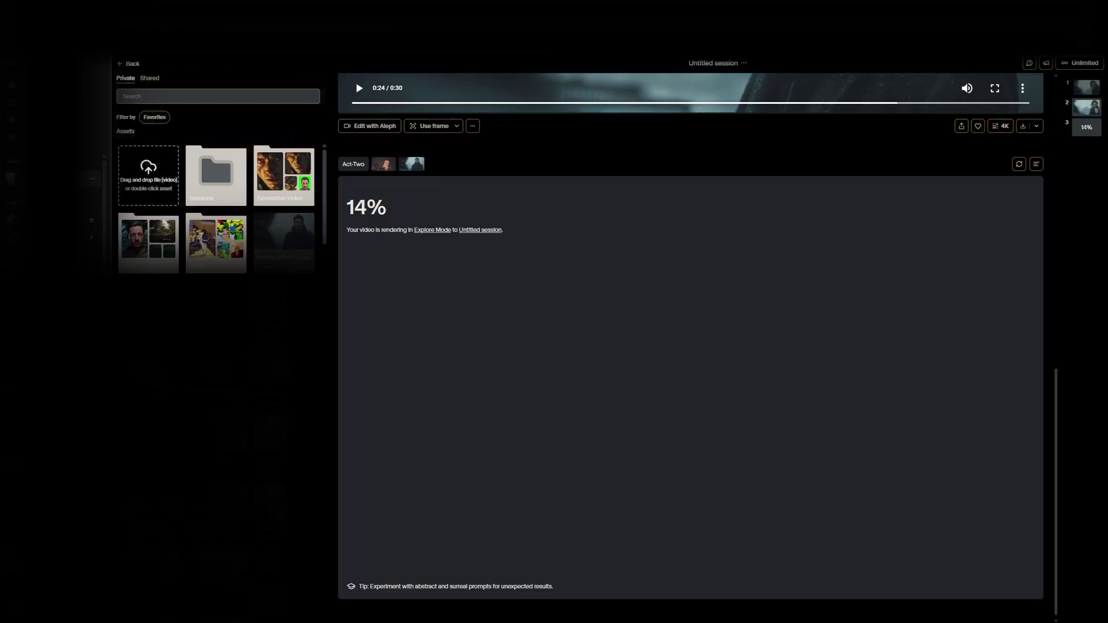
double_click(292, 371)
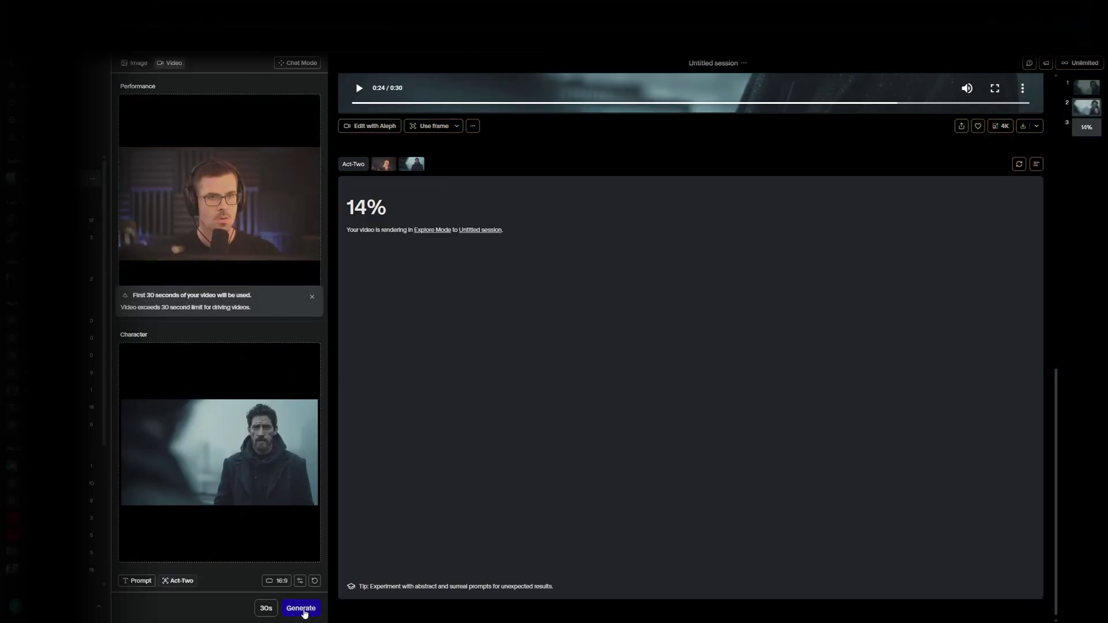
click(302, 609)
scroll(604, 320, up, 8)
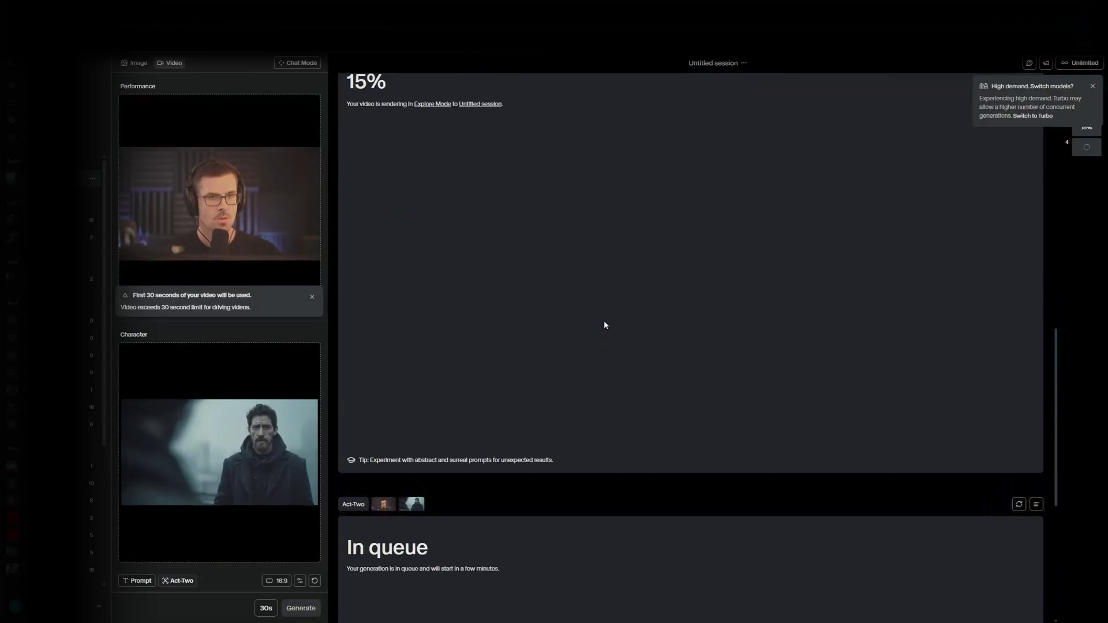
scroll(400, 393, down, 5)
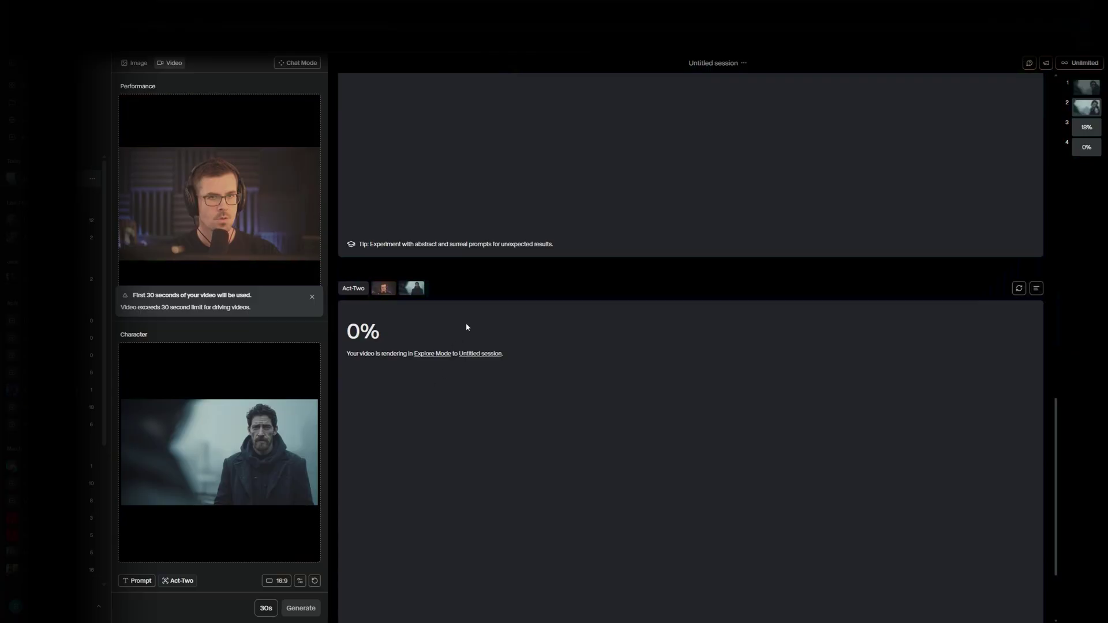
scroll(486, 351, up, 6)
scroll(486, 349, down, 7)
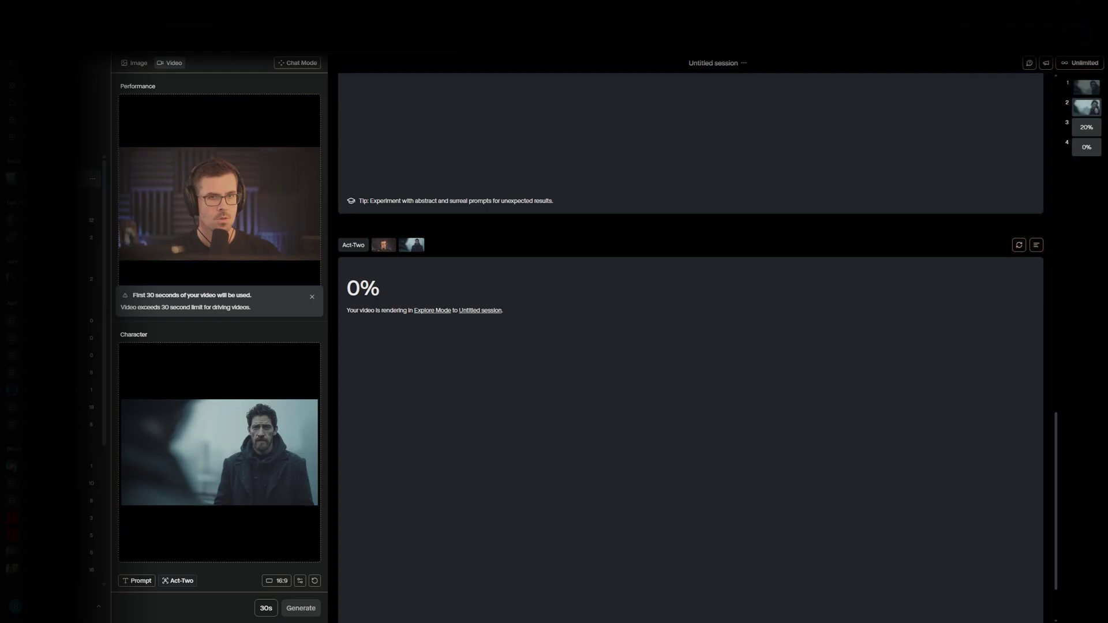
Rename the short-haired rooftop character's still to Rooftop_ActorA_02 and load it as the character image, cropped to 21:9.
drag(1, 167, 413, 152)
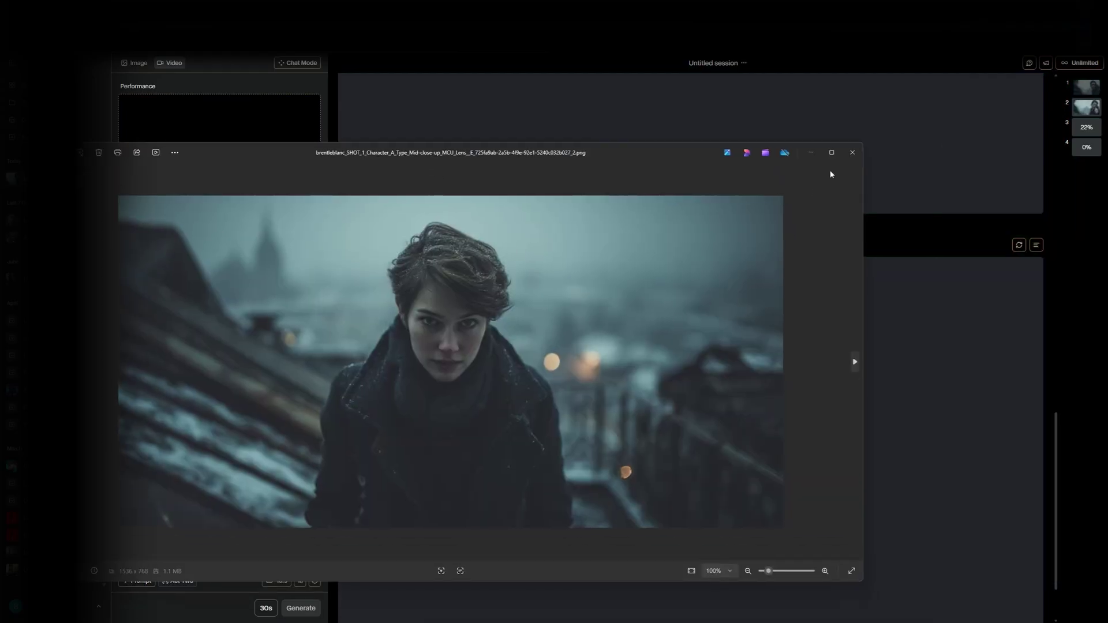
click(852, 154)
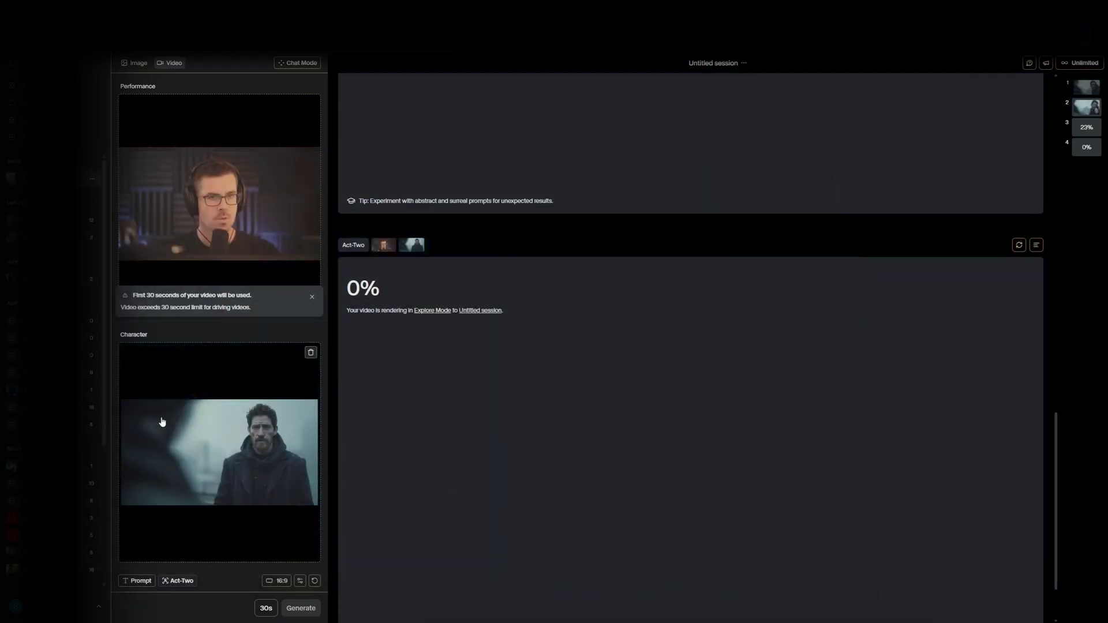
click(312, 356)
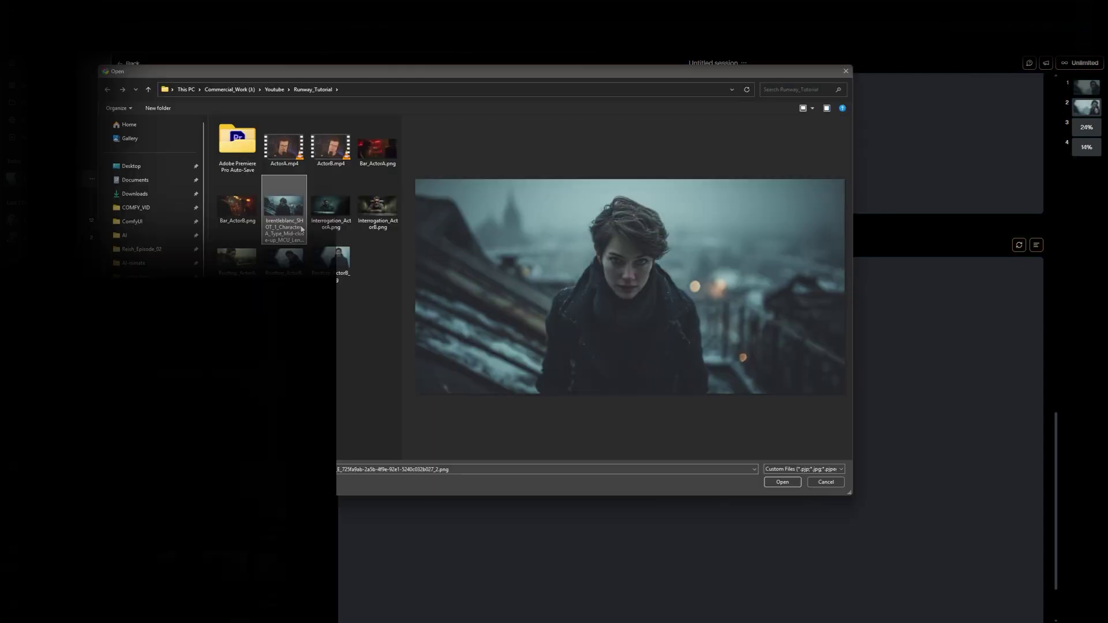
right_click(301, 226)
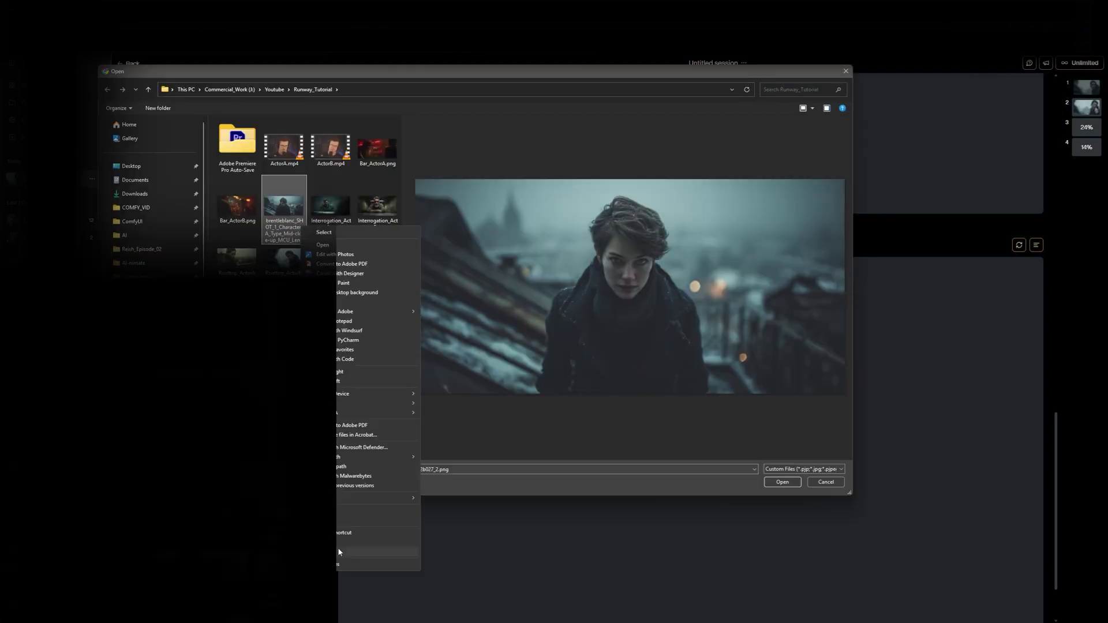
click(339, 551)
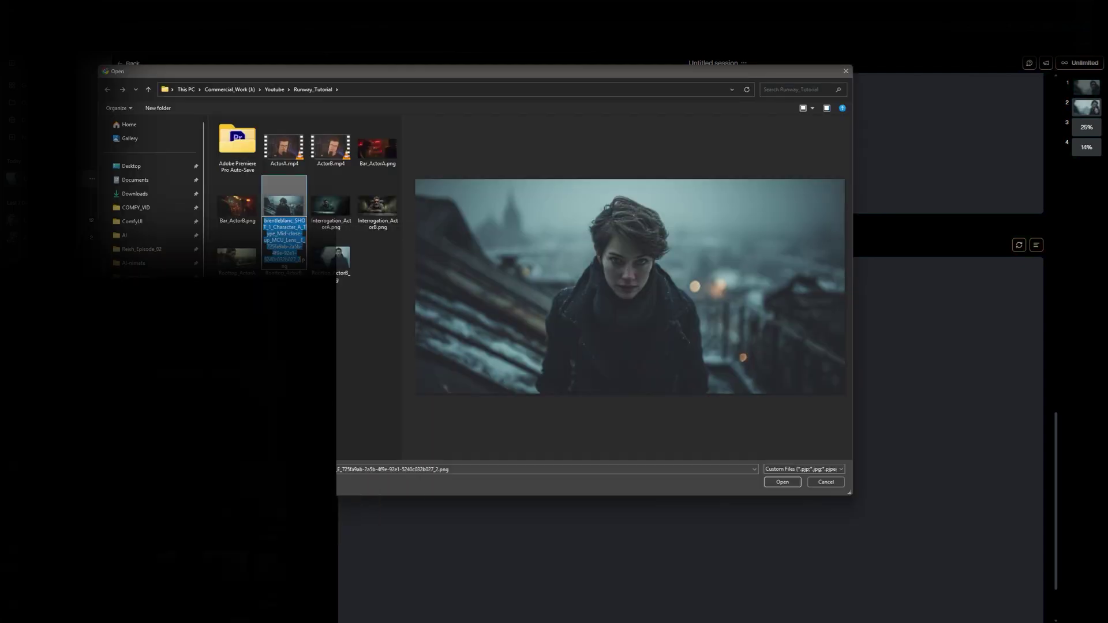
text(Rooftop_ActorA)
key(Return)
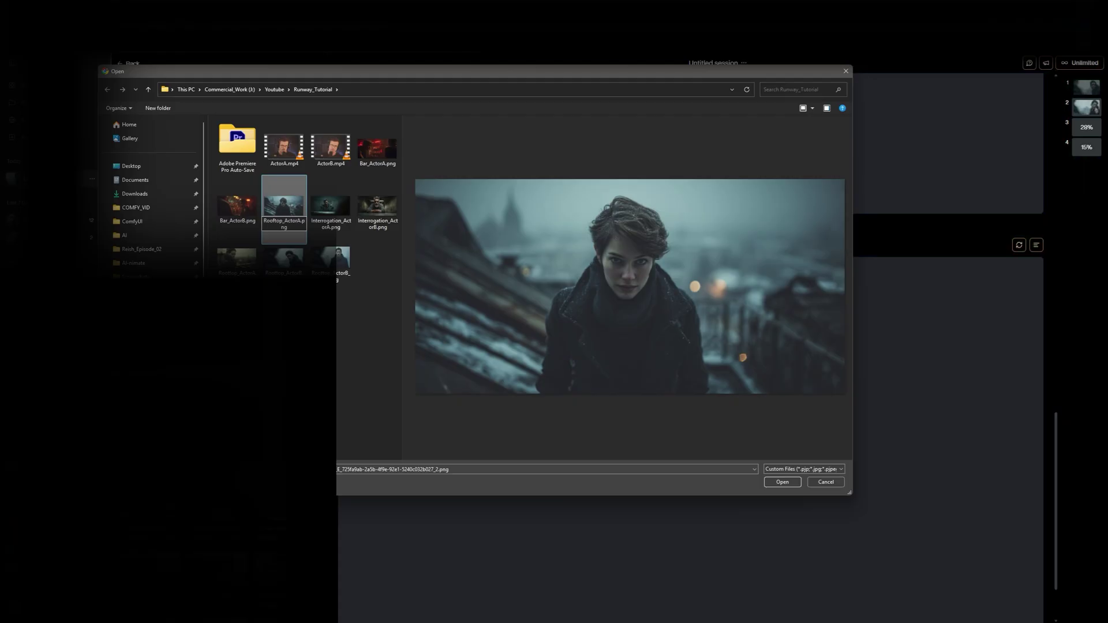
text(_02)
key(Return)
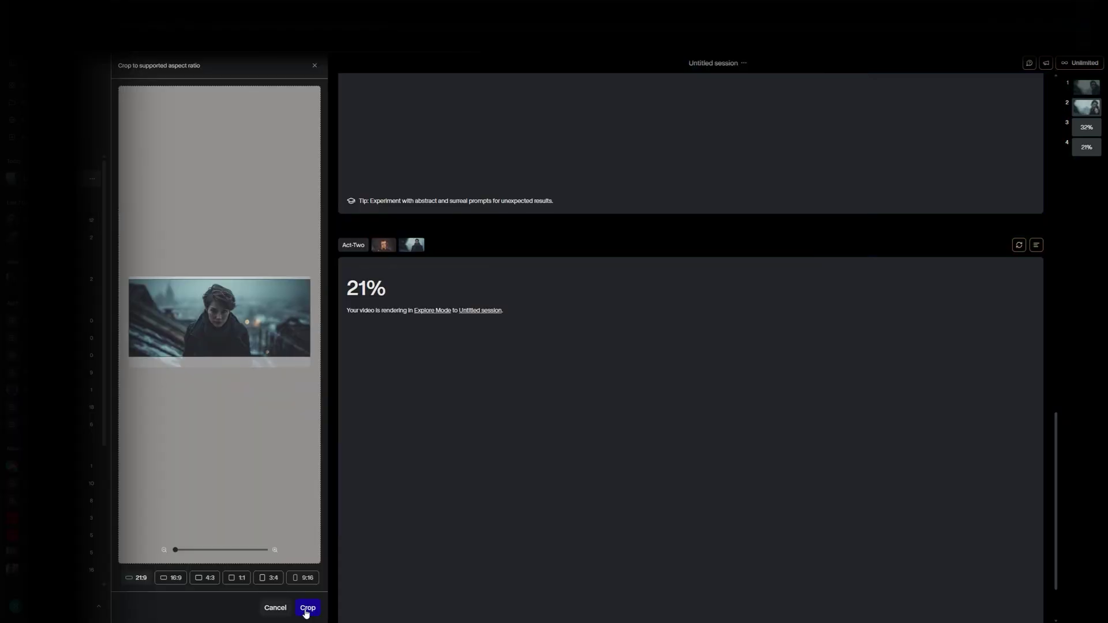
click(306, 610)
key(Return)
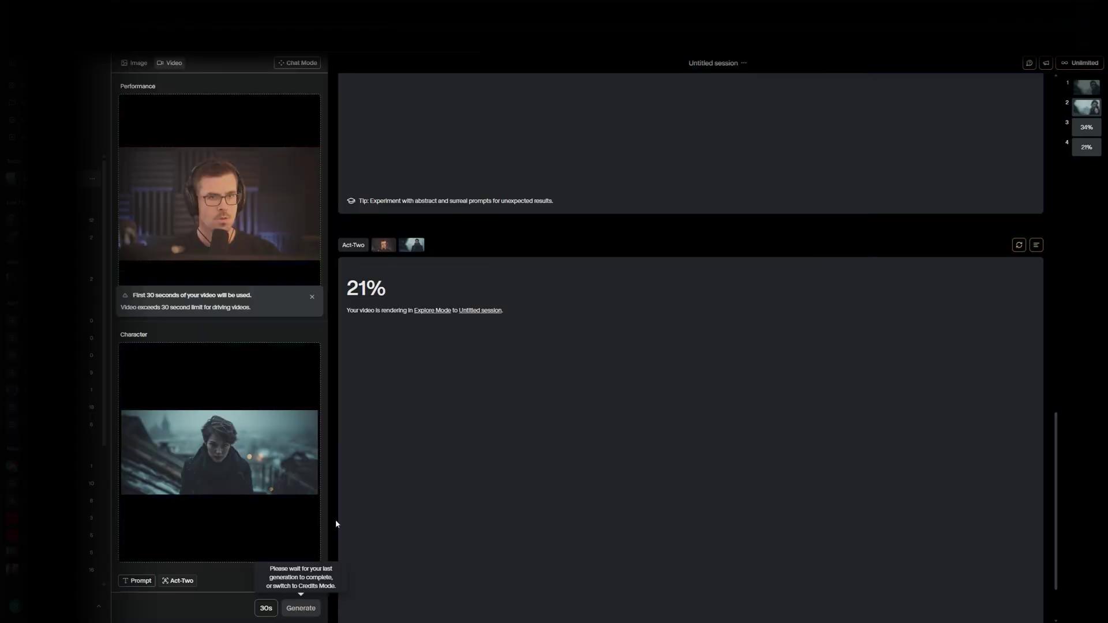
Download the generated clip of the standing man driven by the hand-on-chin performance and look over the second generated clip.
scroll(587, 384, up, 6)
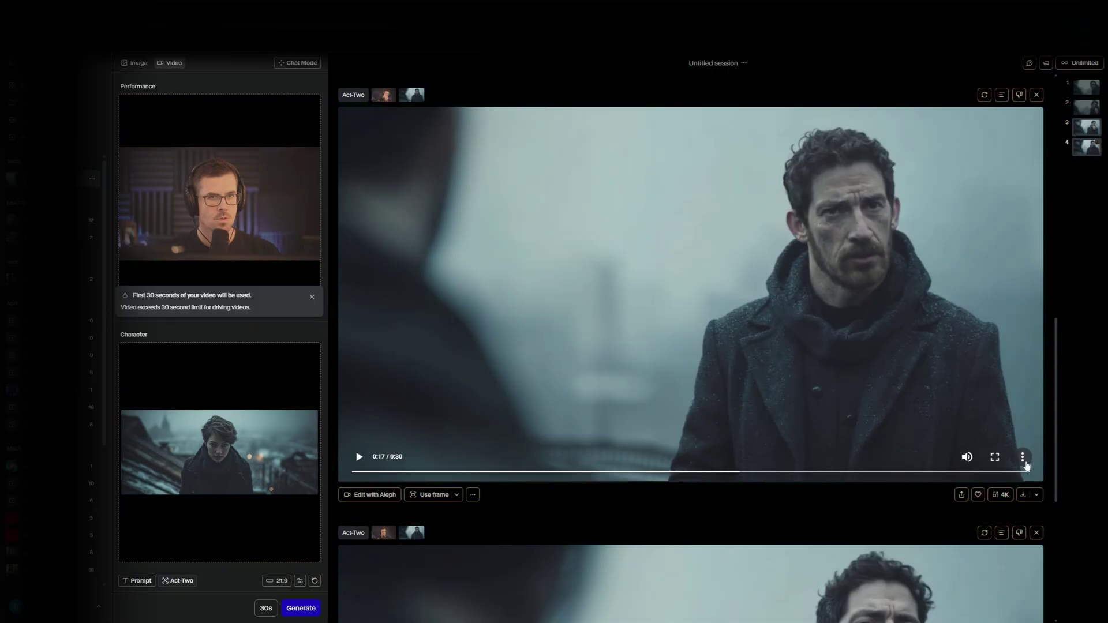
click(1023, 460)
click(1033, 497)
scroll(650, 425, down, 6)
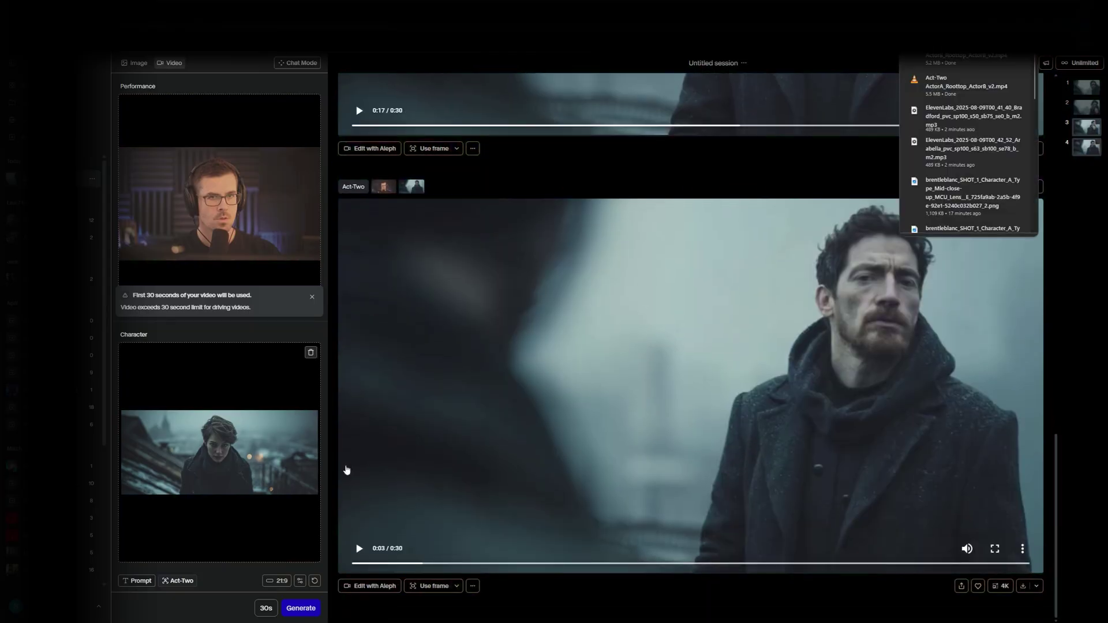
scroll(461, 433, up, 7)
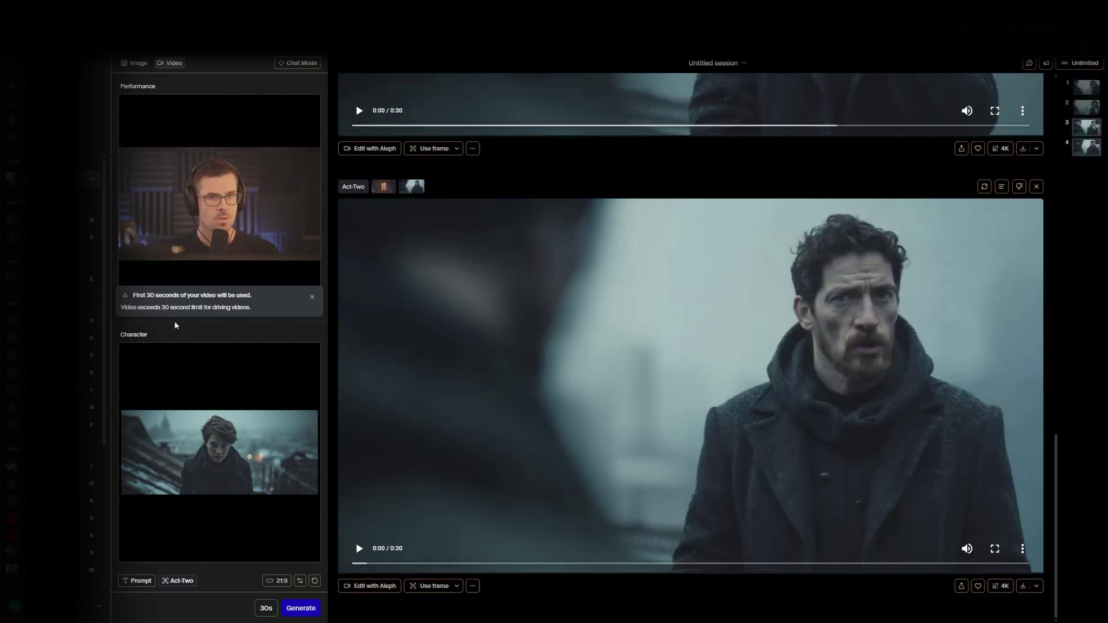
Generate the short-haired rooftop character with the current performance, and again with the hand-on-chin performance clip.
click(305, 611)
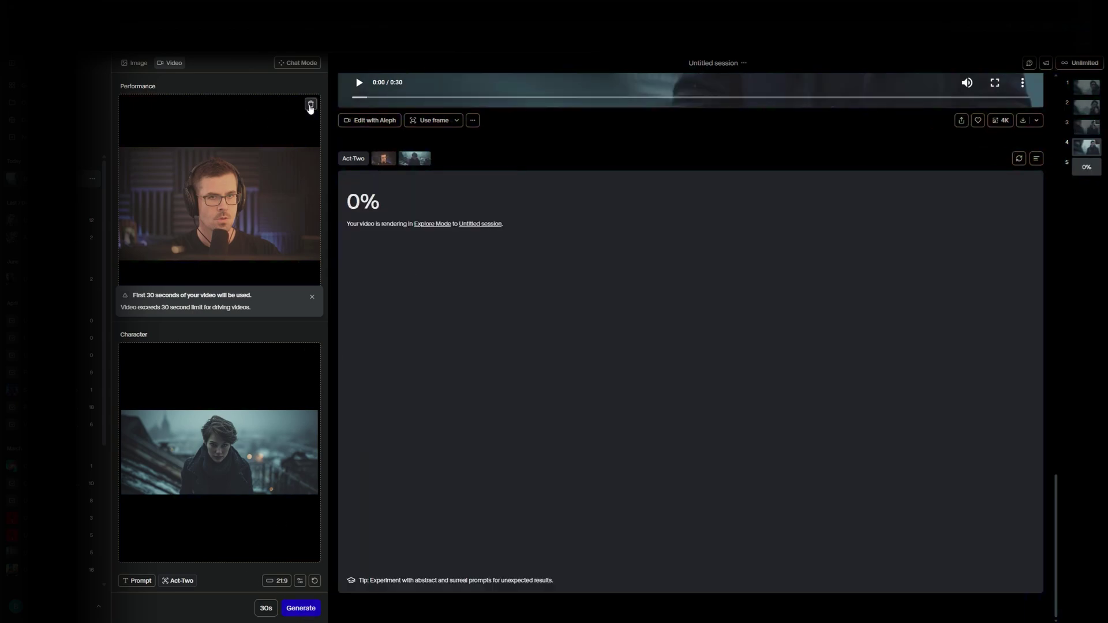
click(310, 106)
click(239, 270)
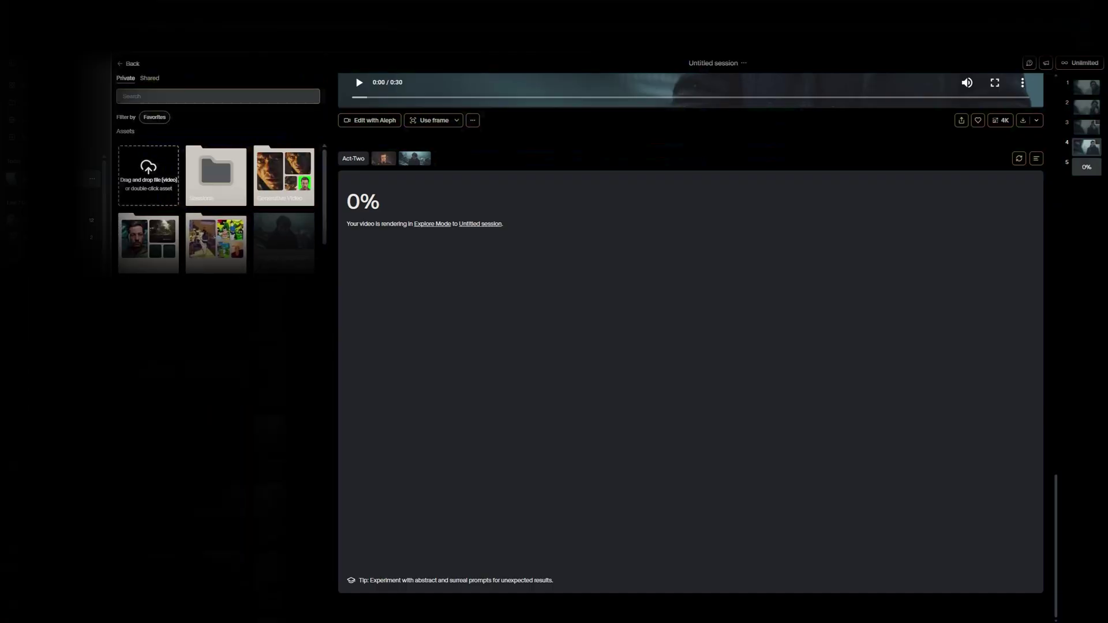
double_click(223, 371)
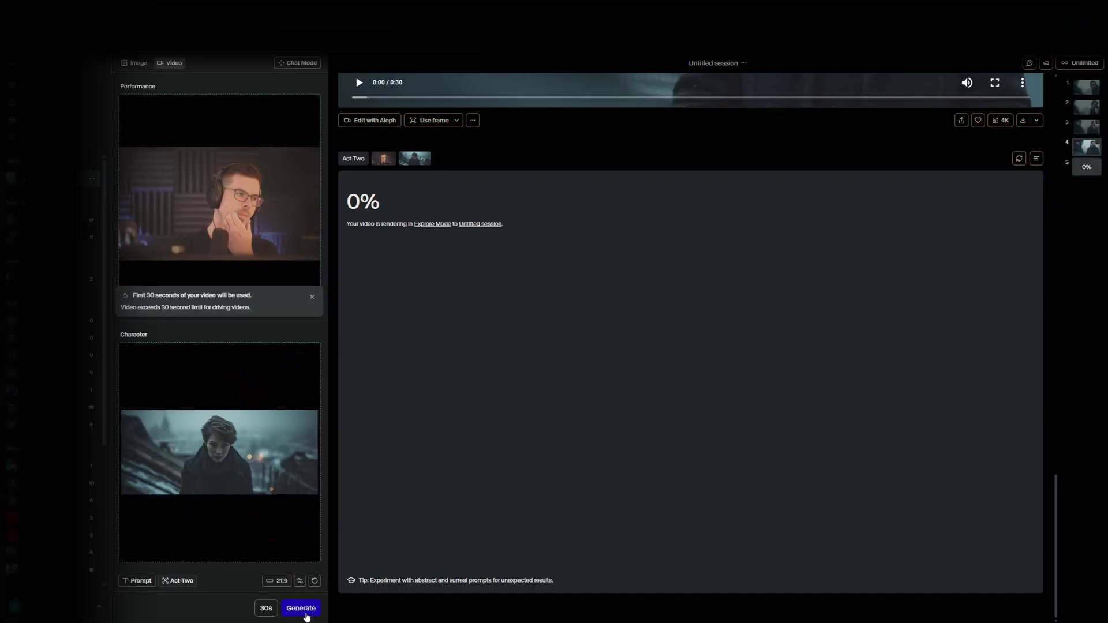
click(304, 609)
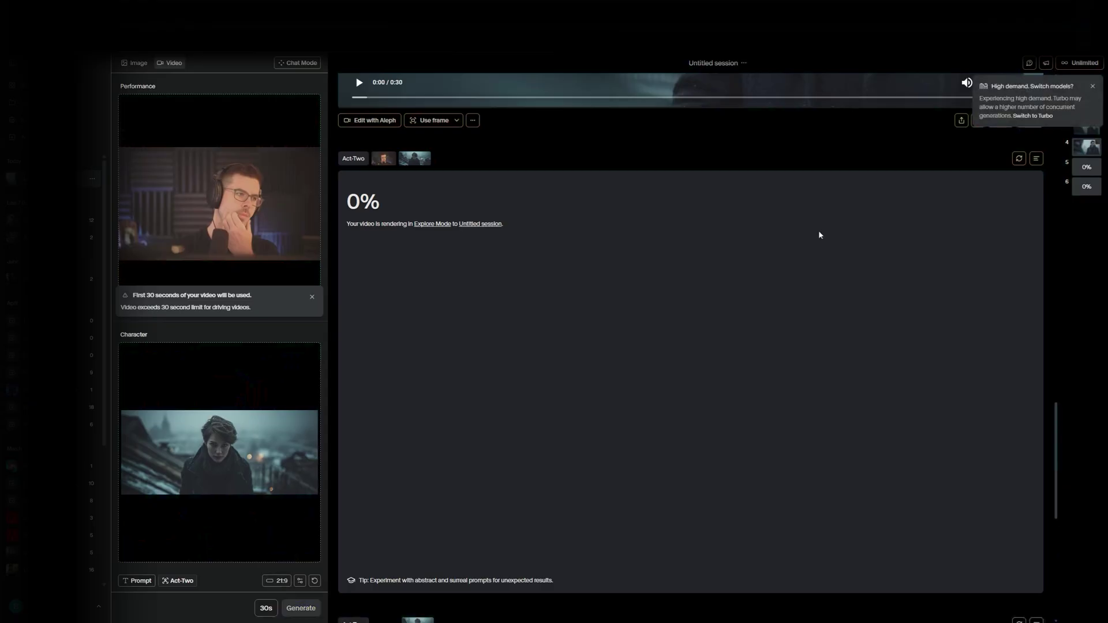
scroll(675, 375, up, 6)
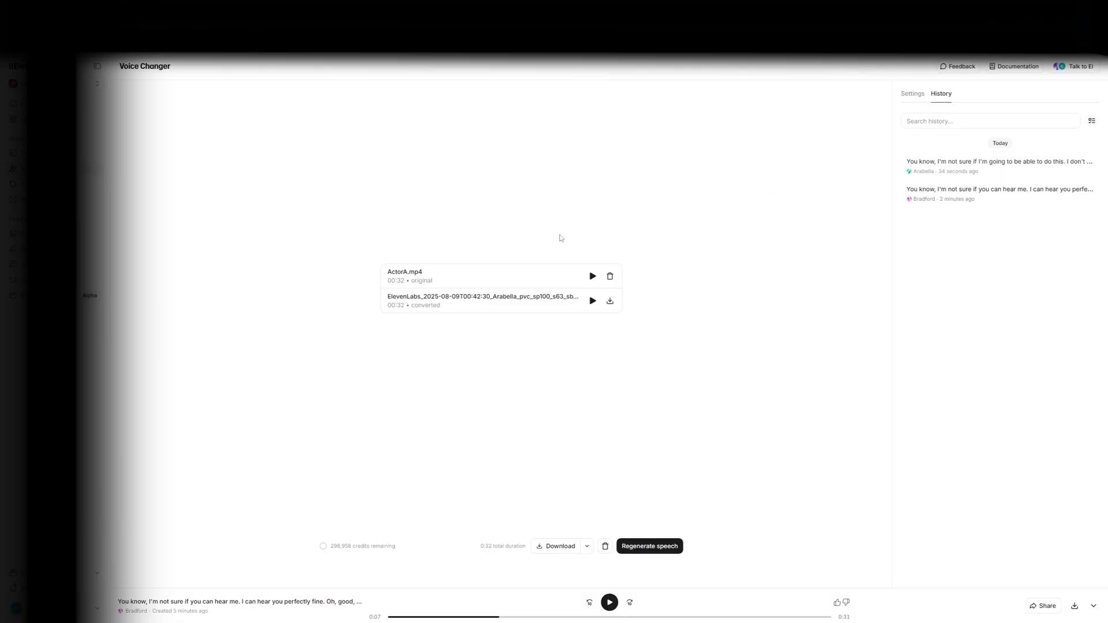
Replace ActorA.mp4 with ActorB.mp4 in the ElevenLabs Voice Changer, preview it and generate speech with the Arabella voice.
click(609, 275)
click(598, 277)
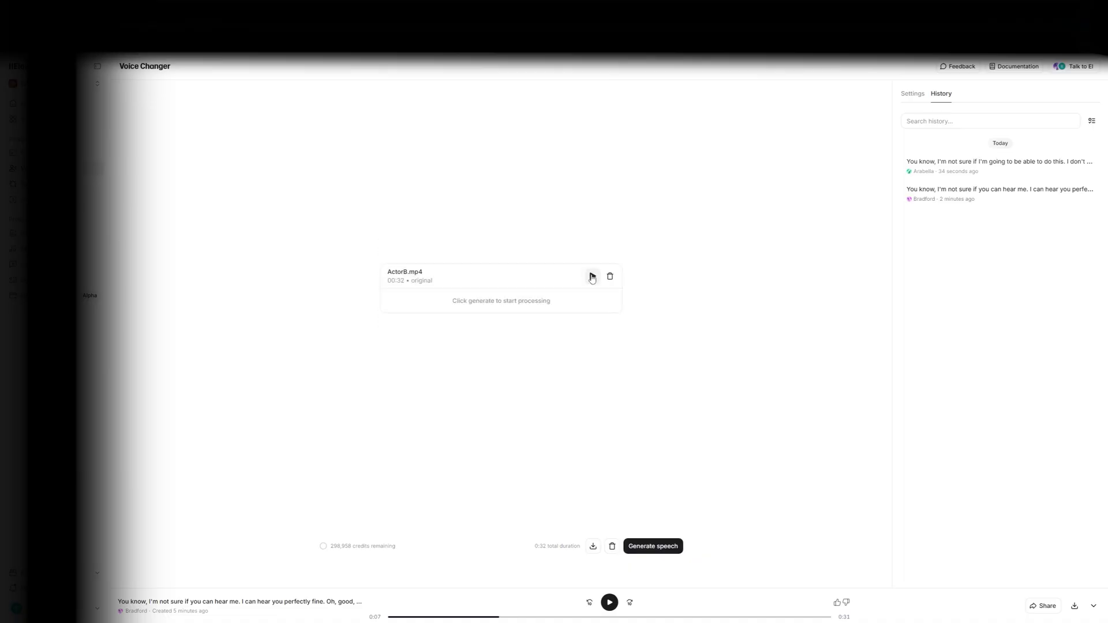
click(592, 277)
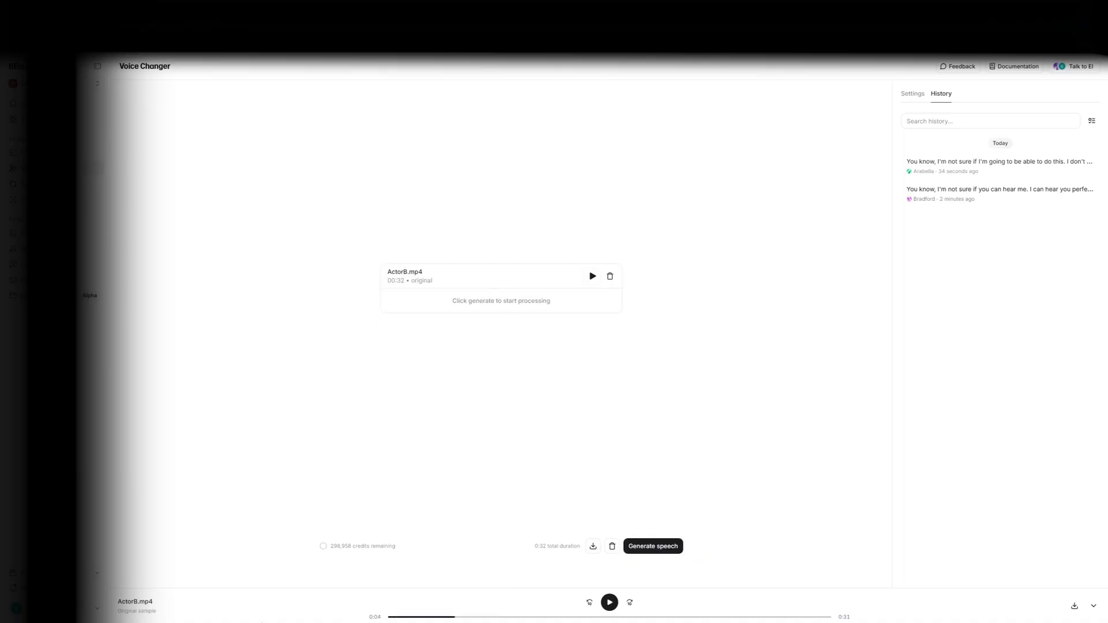
click(915, 94)
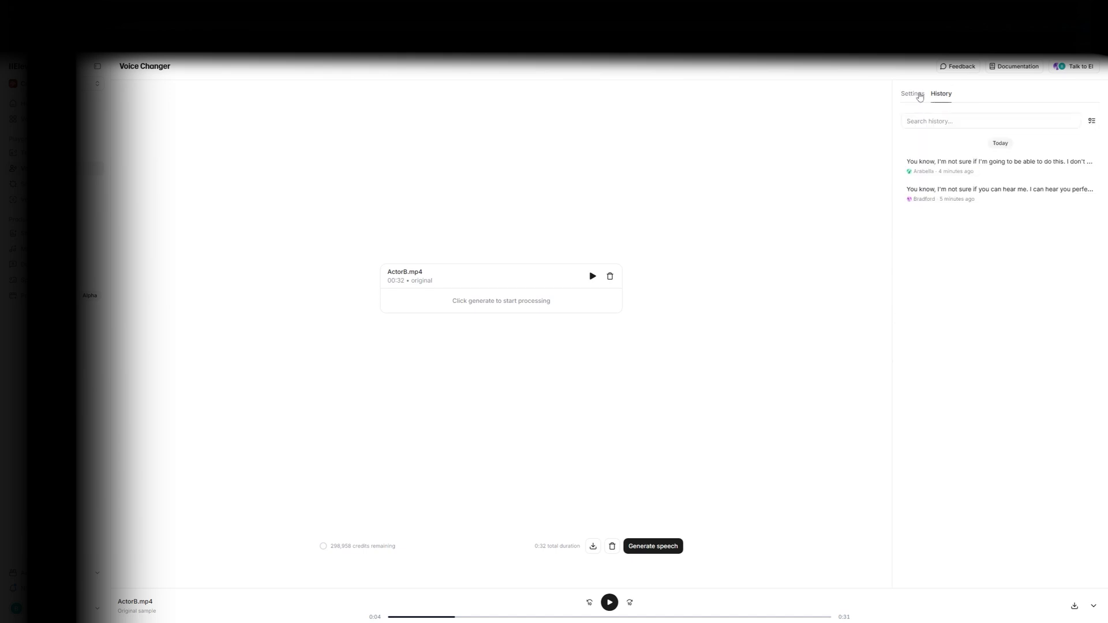
click(920, 95)
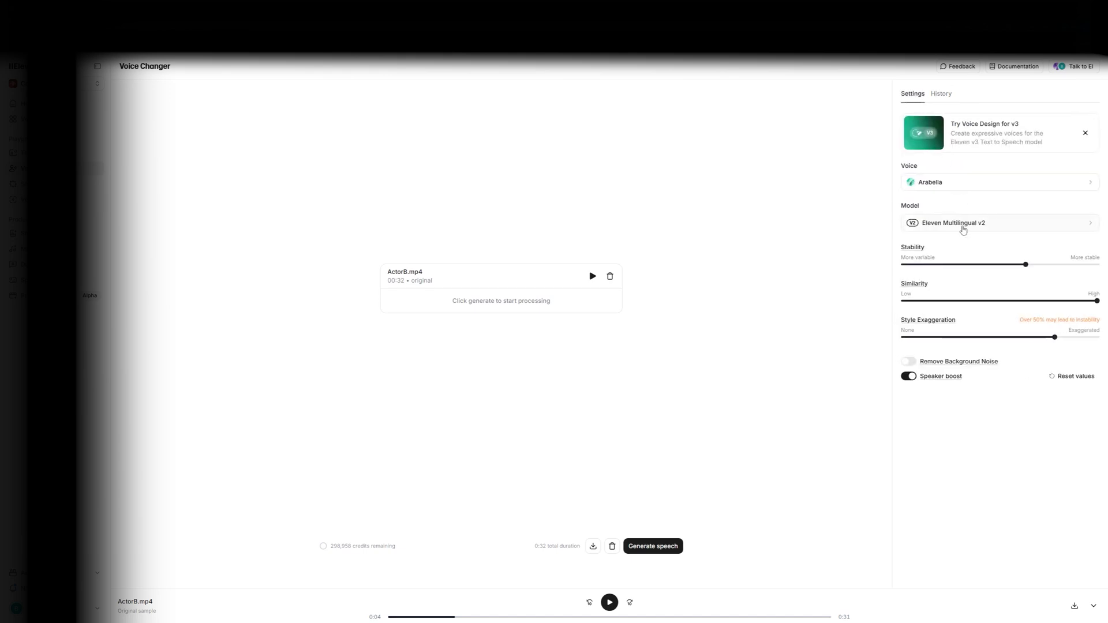
click(641, 547)
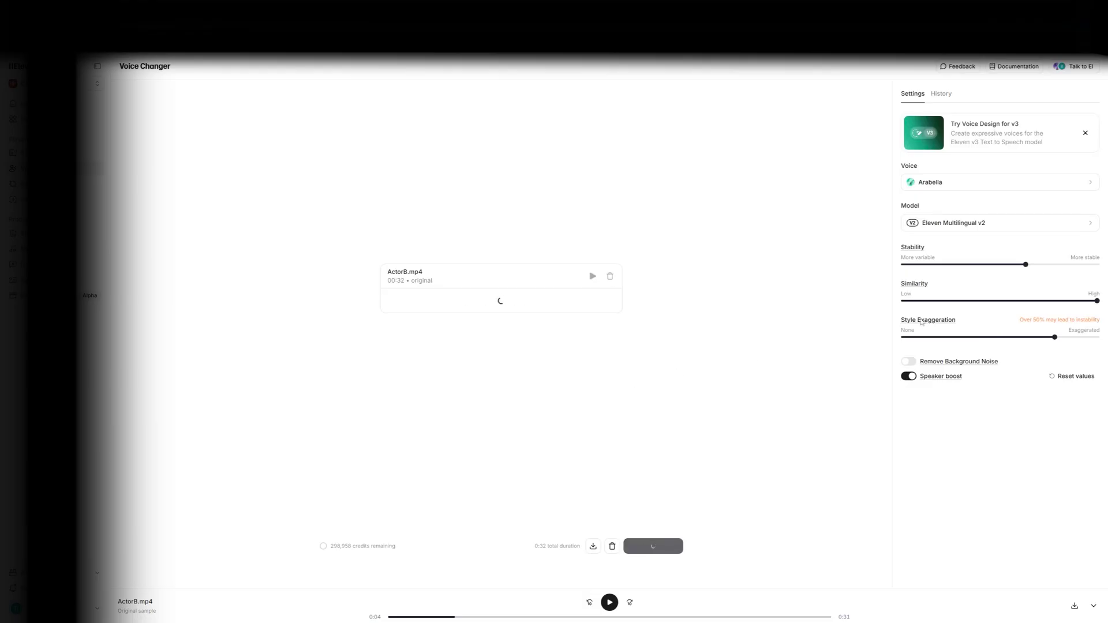
Download the Arabella conversion of ActorB.mp4 and regenerate the speech with the Bradford voice.
click(952, 182)
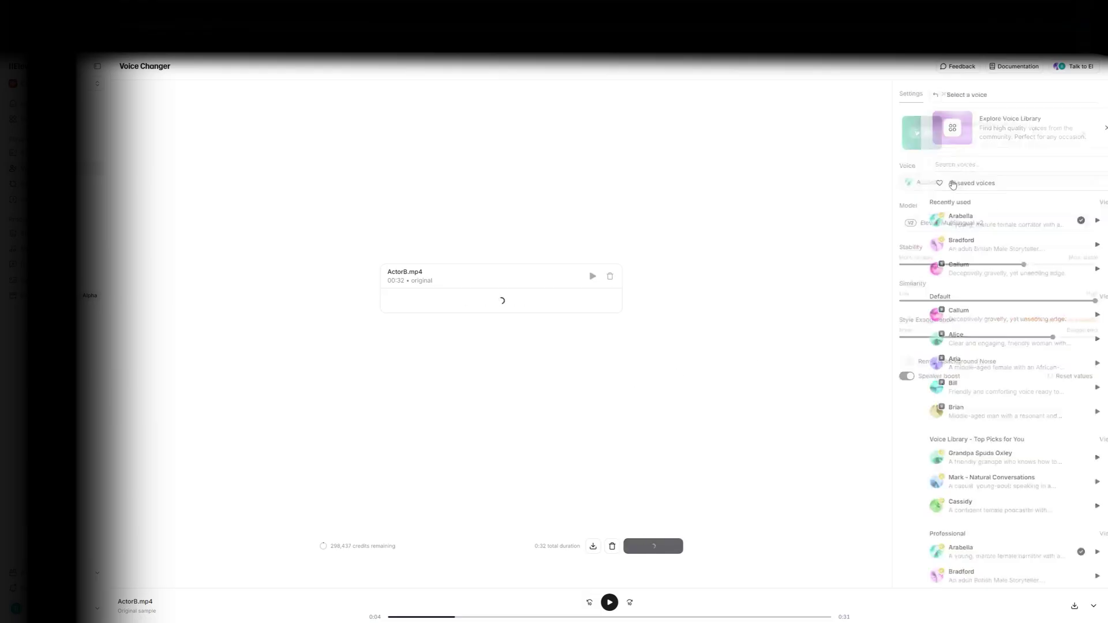
click(950, 244)
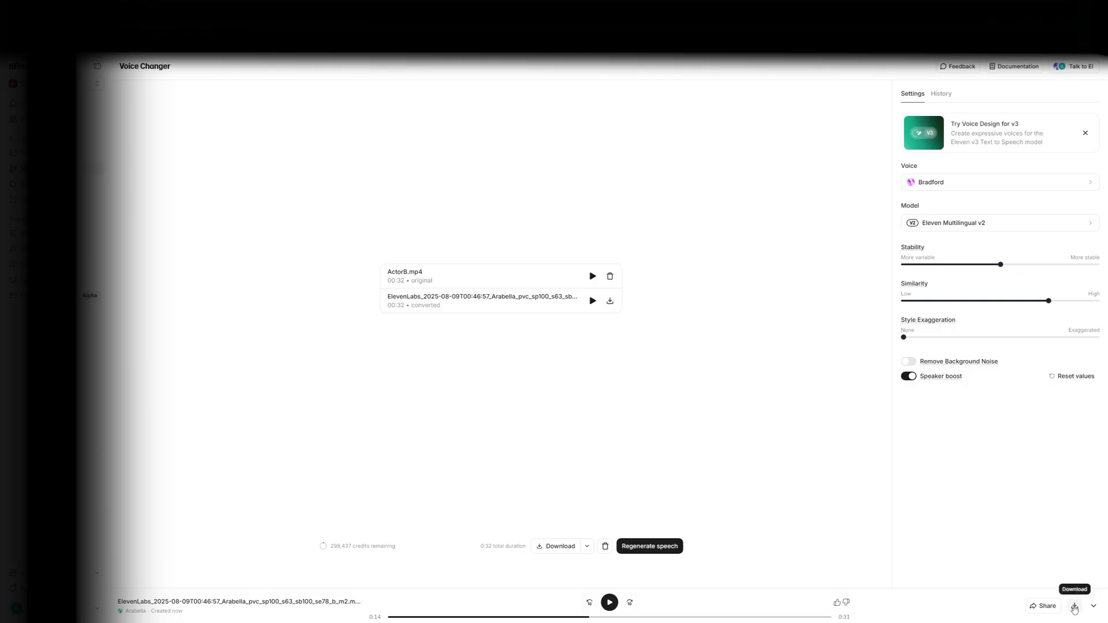
click(1074, 607)
click(654, 545)
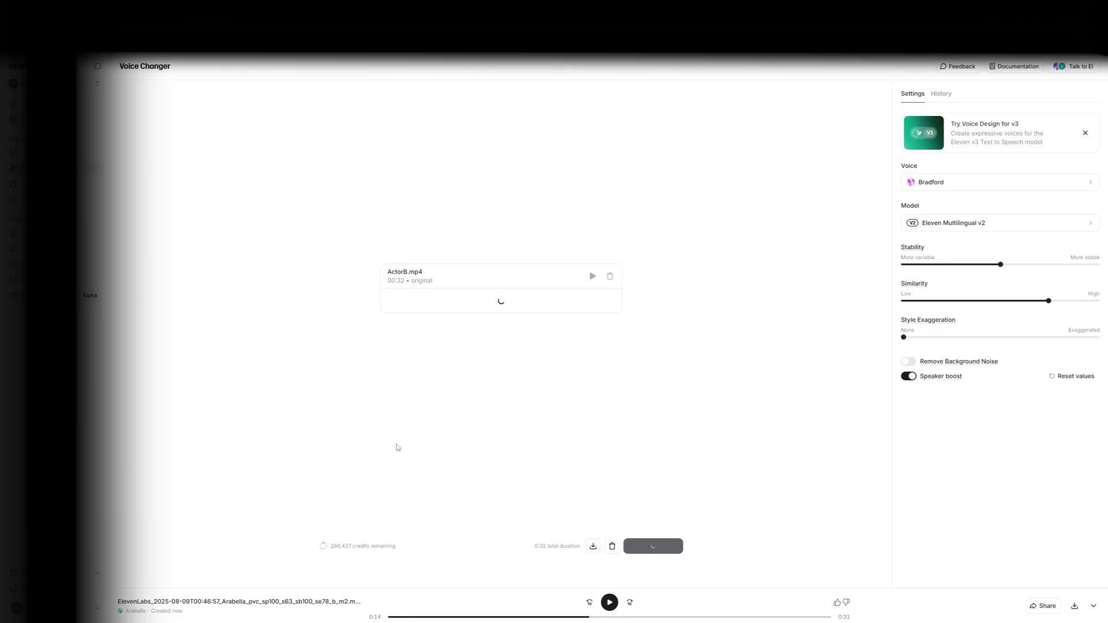
scroll(669, 396, down, 6)
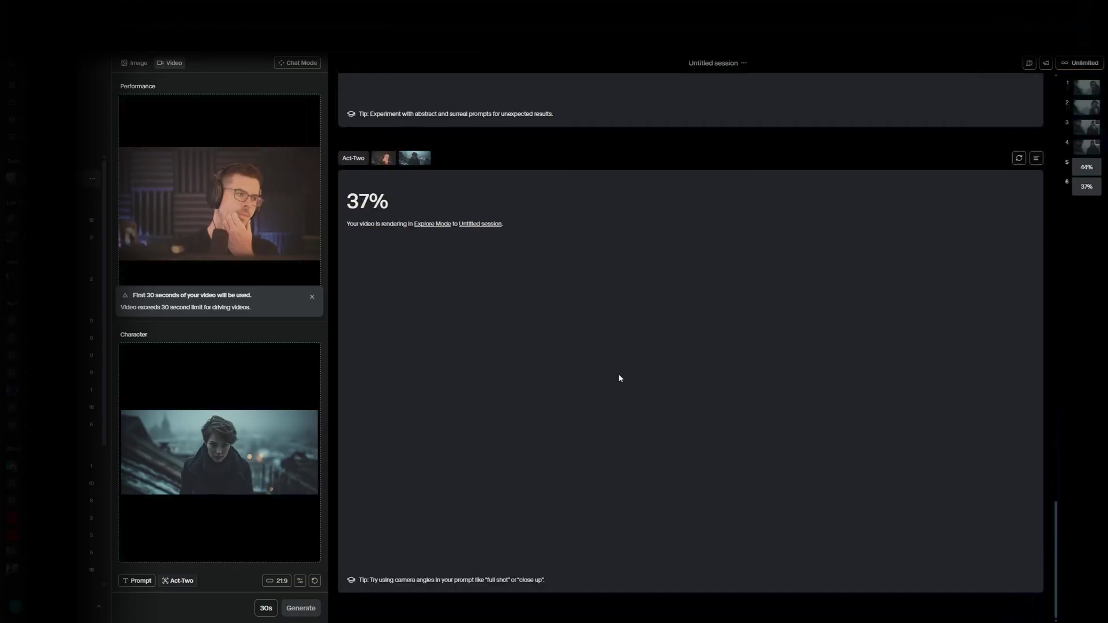
scroll(619, 380, up, 10)
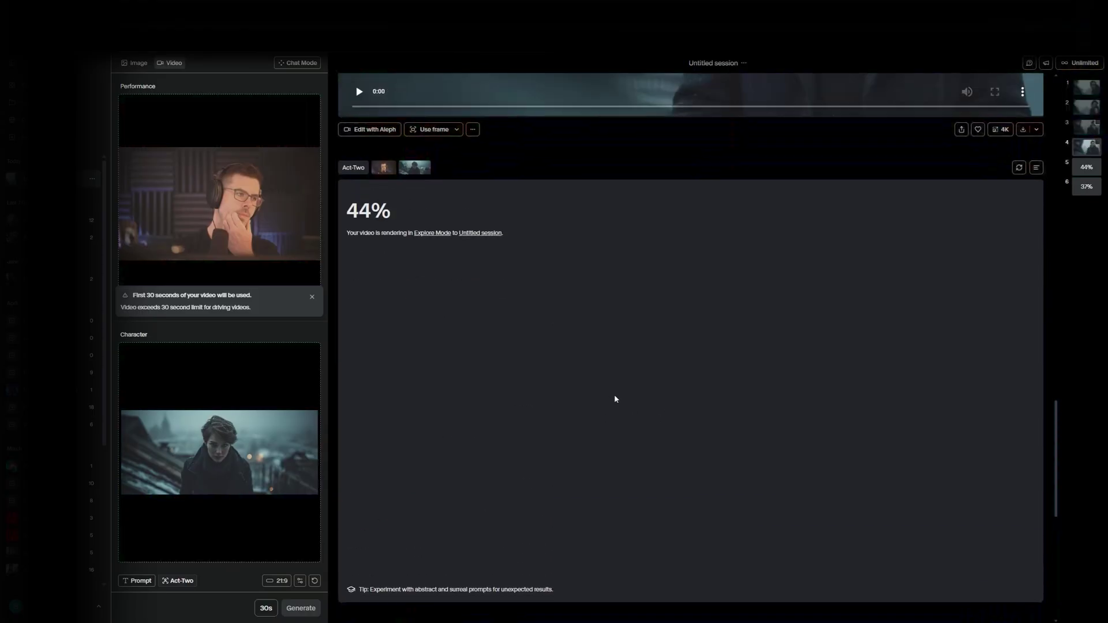
scroll(603, 399, down, 5)
scroll(603, 400, up, 2)
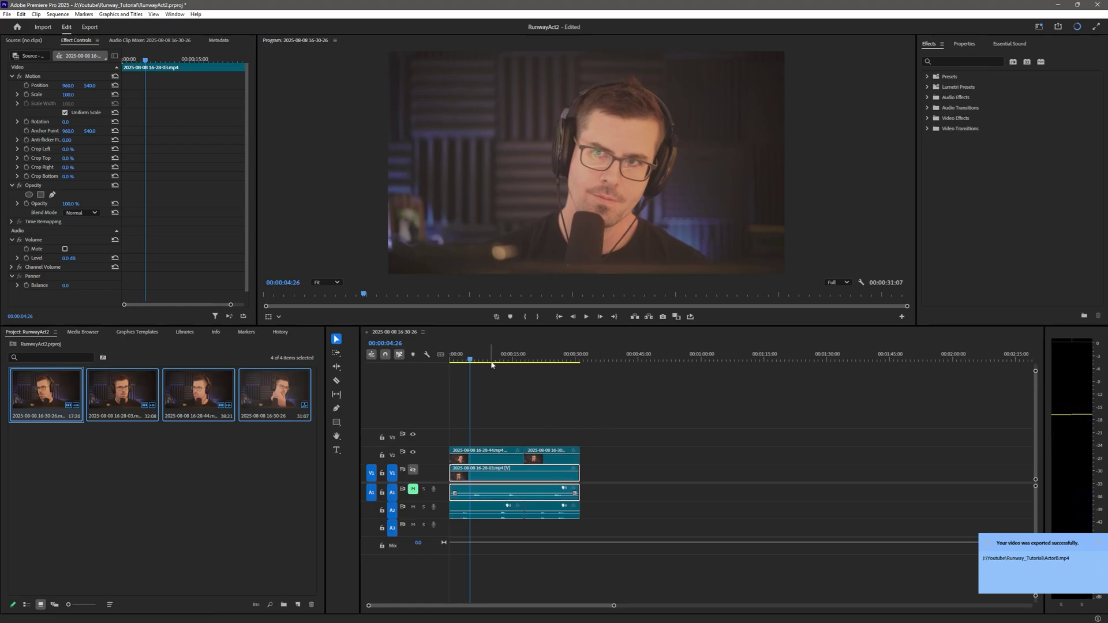
Switch to Premiere Pro, scrub through the performance sequence and return the playhead to the start.
drag(476, 359, 555, 382)
key(Home)
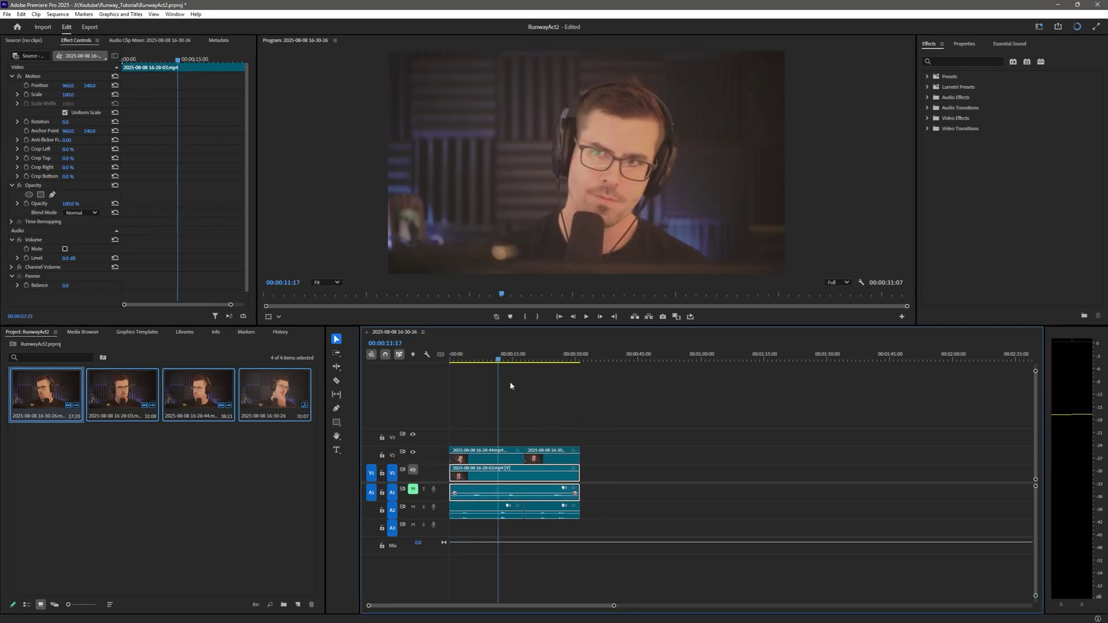
Import the downloaded ElevenLabs voices and rooftop Act-Two videos, and place the Arabella conversion on track A1 after the performance clips.
click(239, 548)
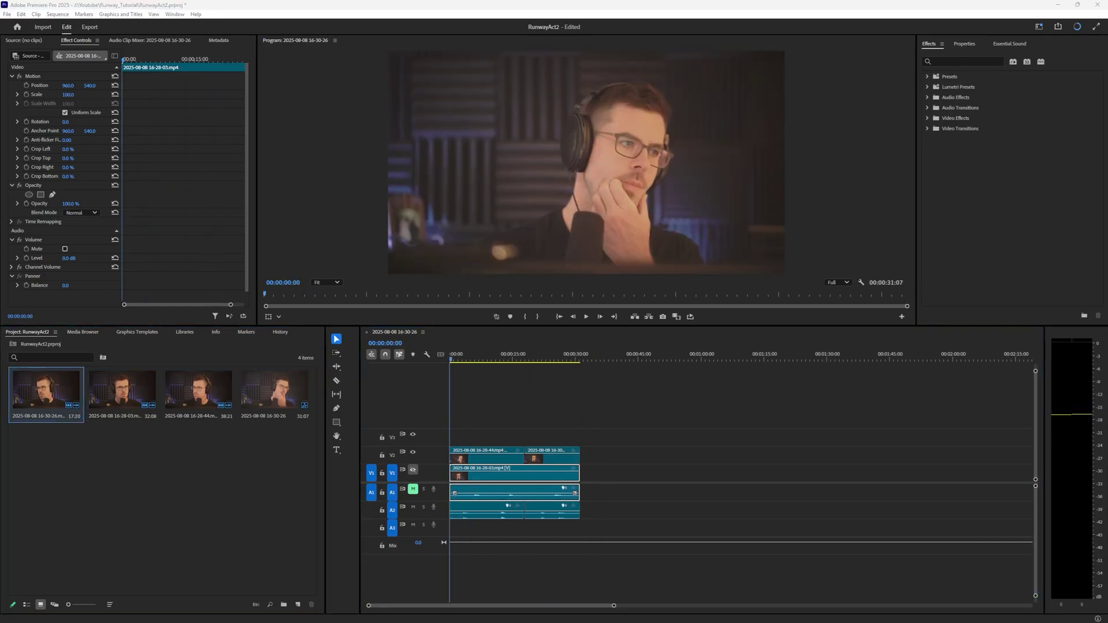
drag(46, 396, 147, 463)
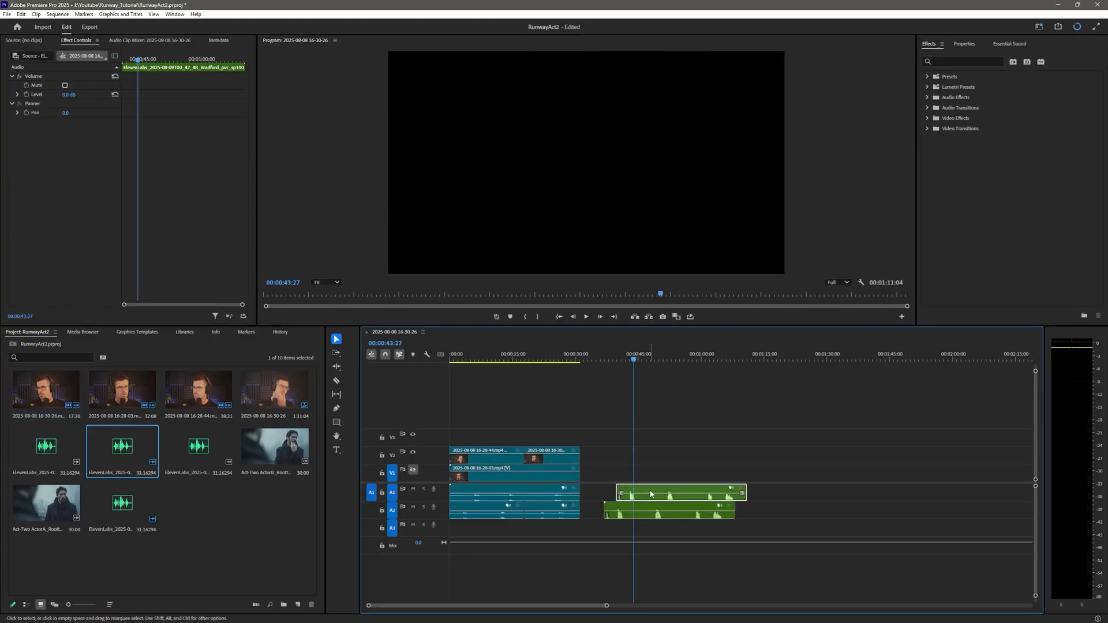
key(Delete)
click(61, 447)
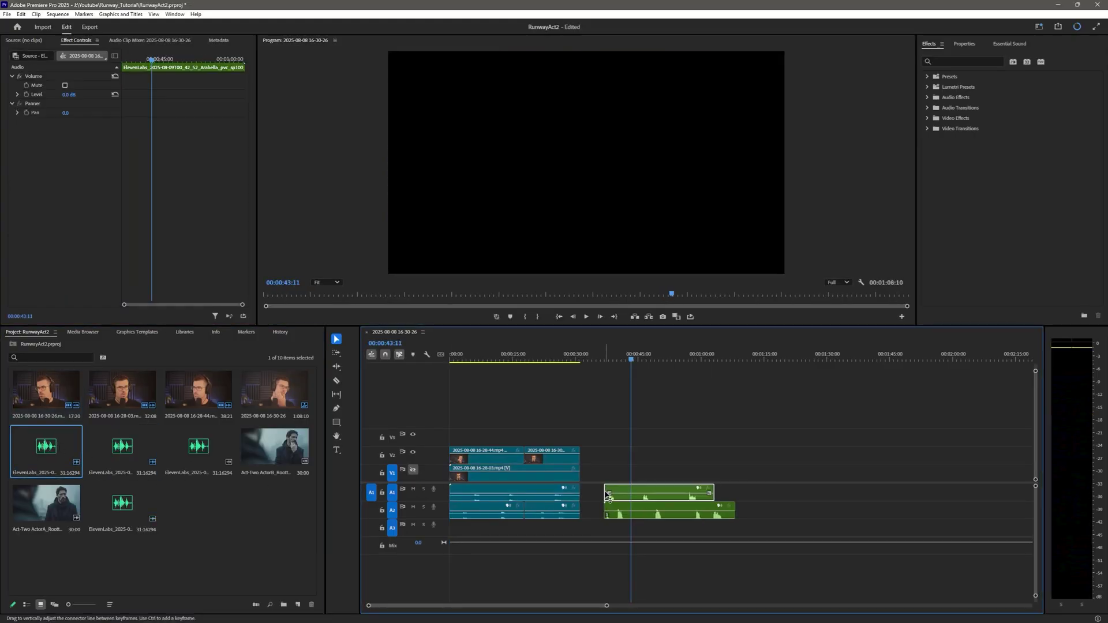
drag(605, 492, 635, 490)
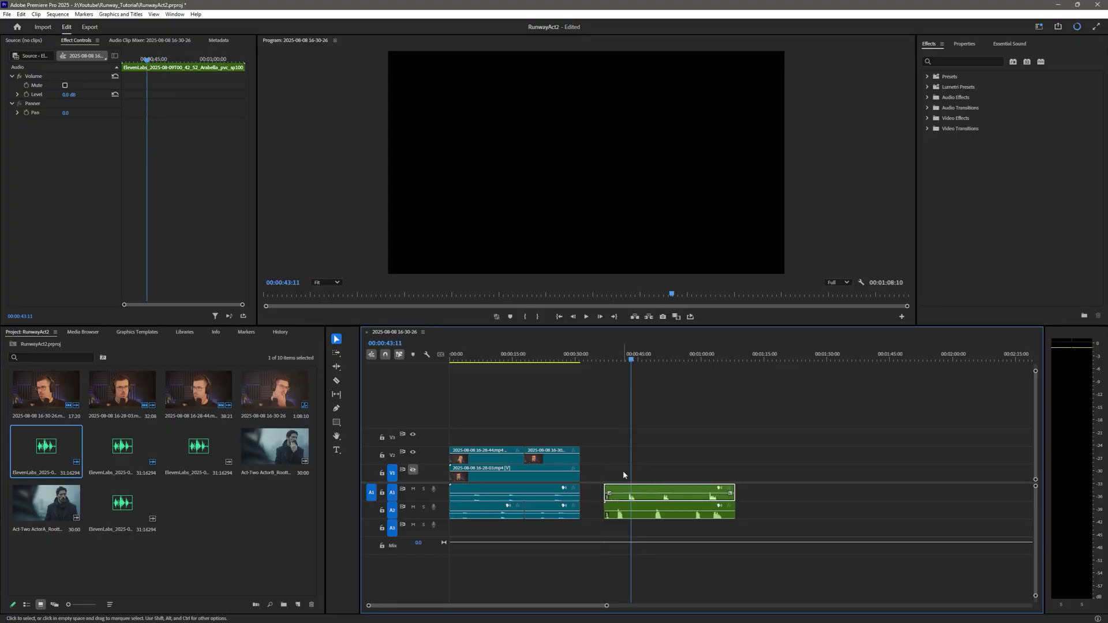
Unlink the Act-Two ActorB_Rooftop video, aligned with the Bradford voice, from its original audio and delete that audio.
click(617, 448)
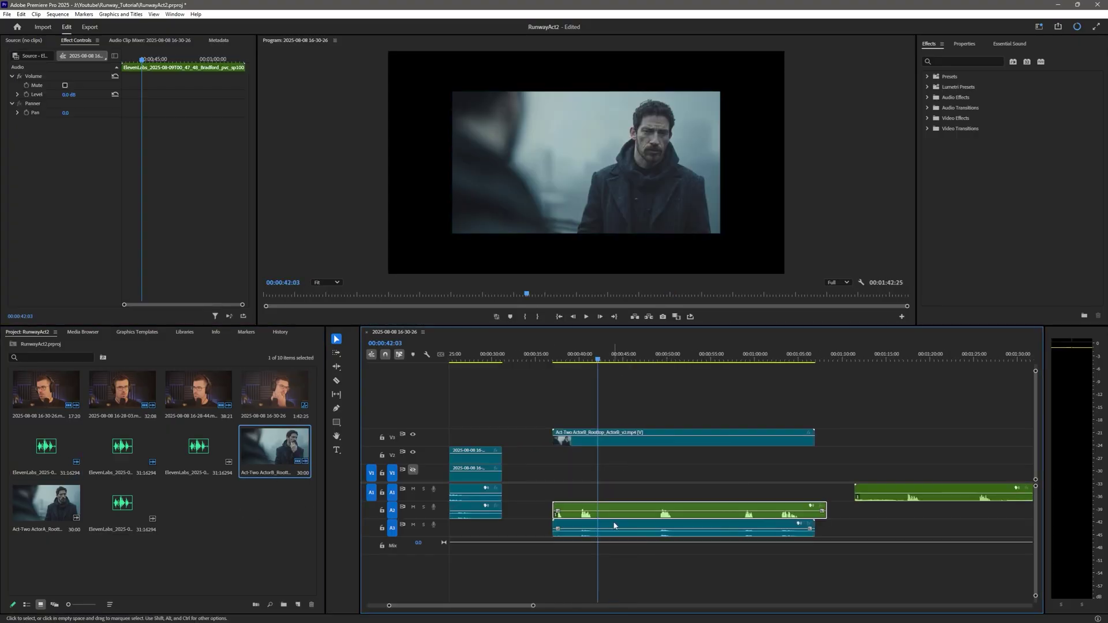
click(616, 530)
right_click(623, 524)
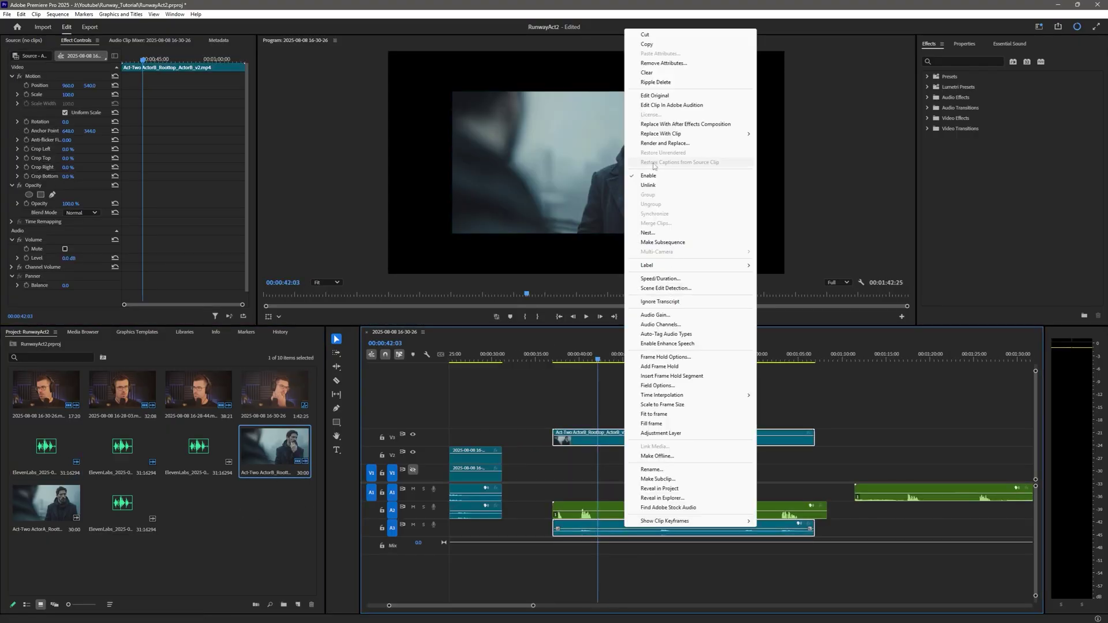
click(648, 185)
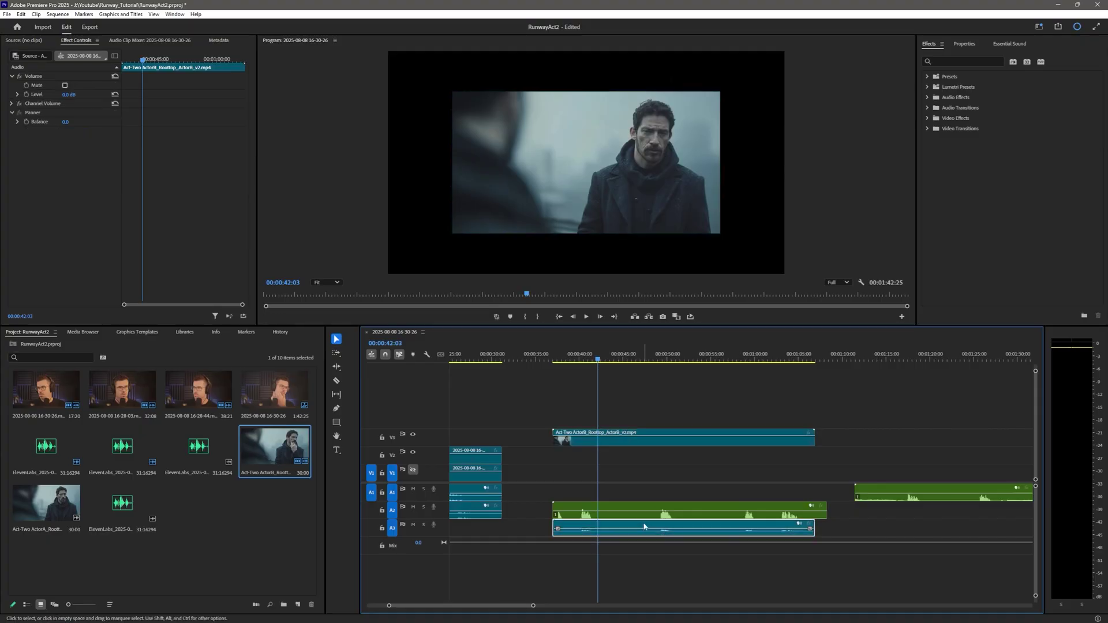
key(Delete)
Link the Act-Two ActorB_Rooftop video to the Bradford voice clip on track A2.
drag(642, 525, 610, 440)
right_click(623, 445)
click(656, 296)
click(660, 400)
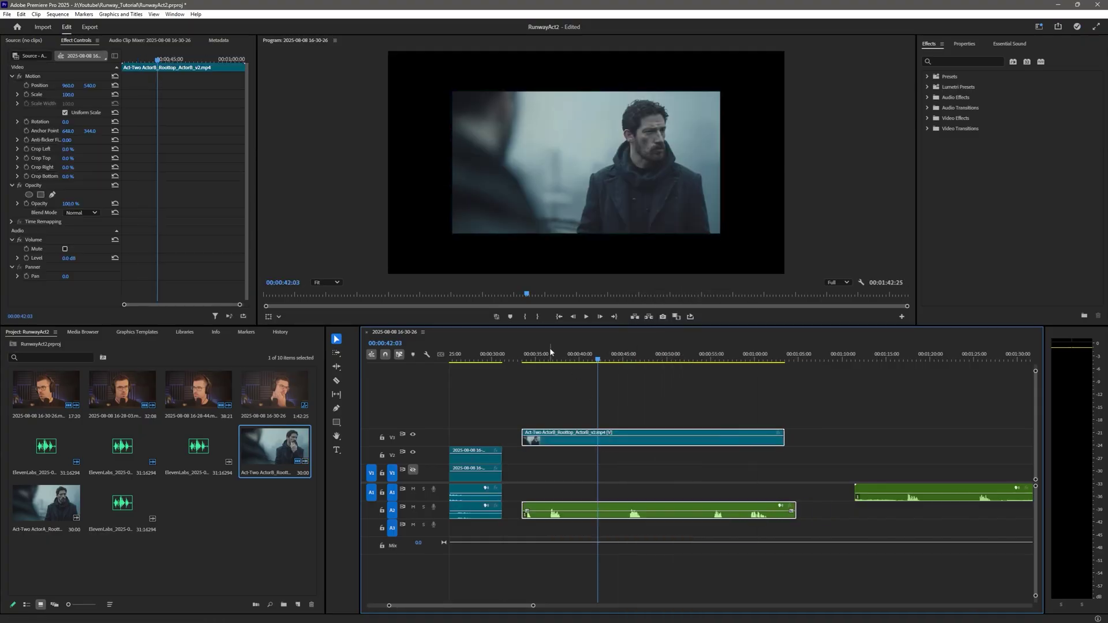
Scale the Act-Two ActorB_Rooftop clip to 158.3 so it fills the frame.
drag(550, 352, 563, 354)
click(17, 94)
drag(65, 111, 90, 117)
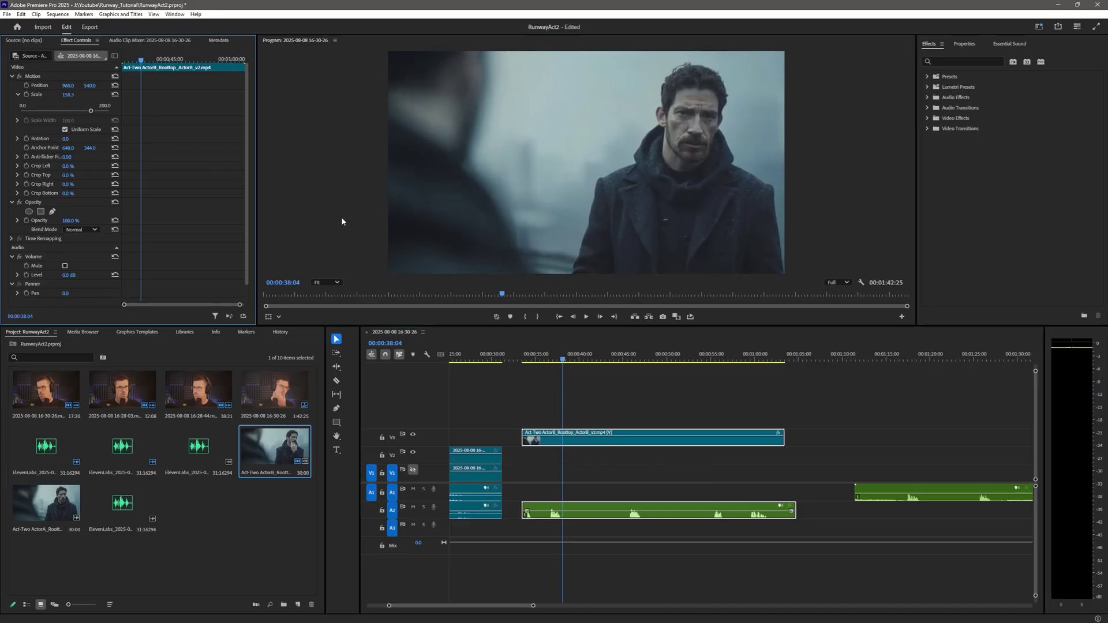
Trim the end of the Bradford voice clip to match the end of its video and play the ending.
drag(652, 359, 787, 376)
drag(795, 511, 784, 511)
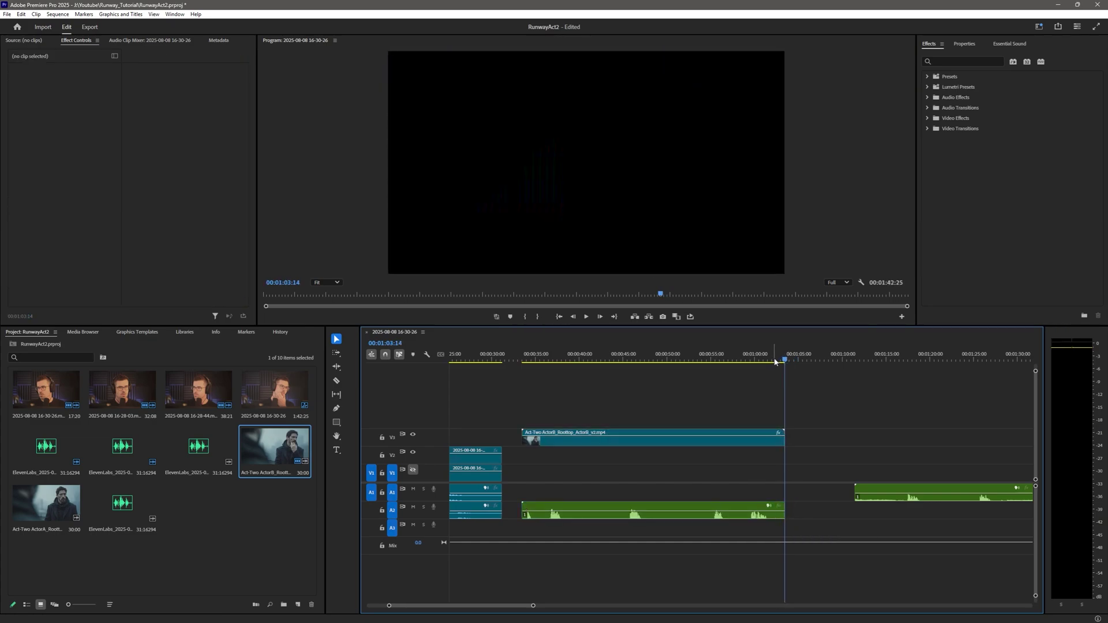
click(779, 361)
key(space)
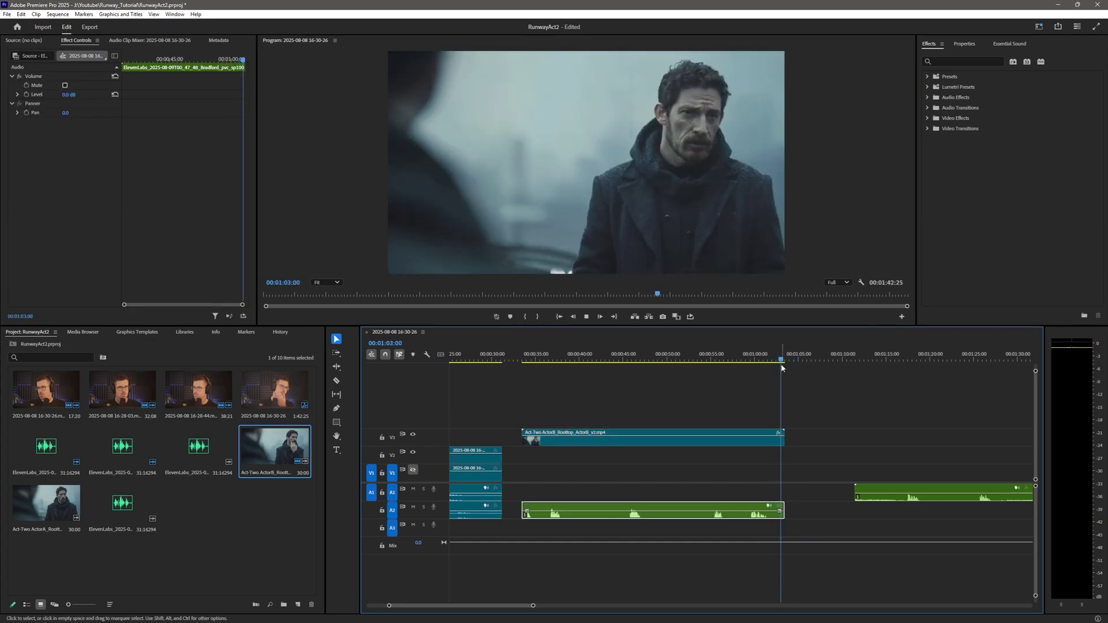
Play the opening lines of the ActorB_Rooftop clip several times to check the lip sync with the Bradford voice.
drag(779, 366, 547, 360)
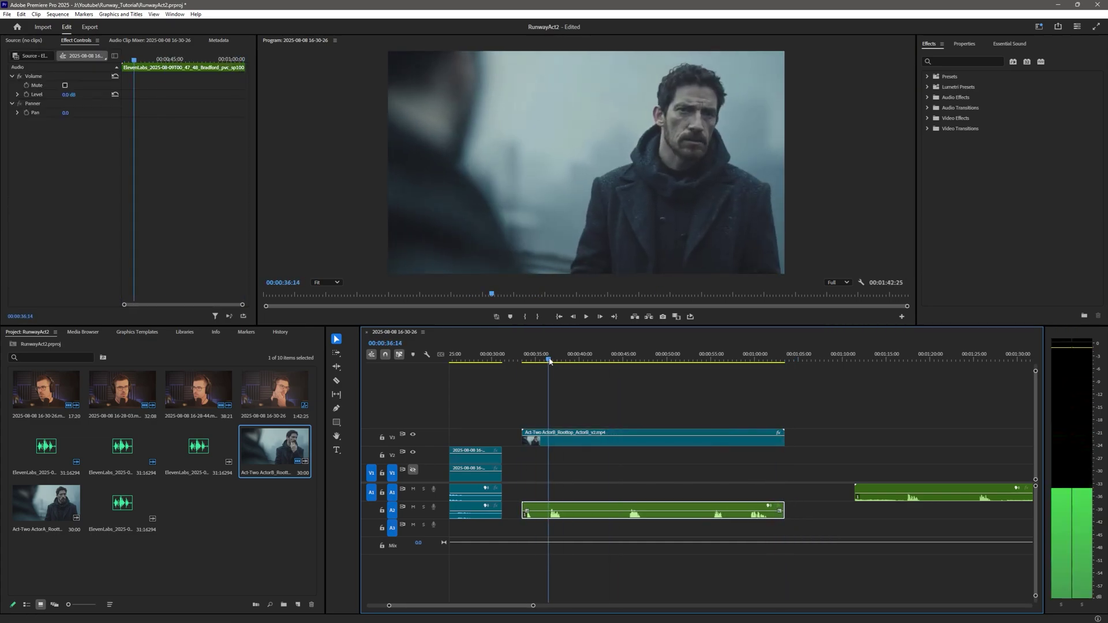
key(space)
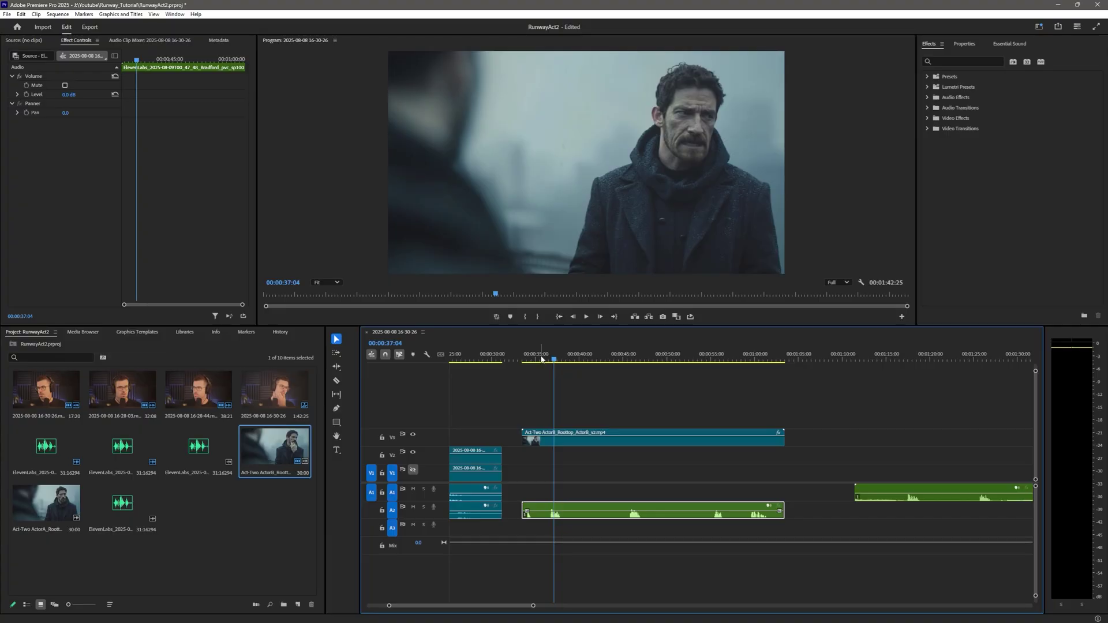
click(559, 360)
key(space)
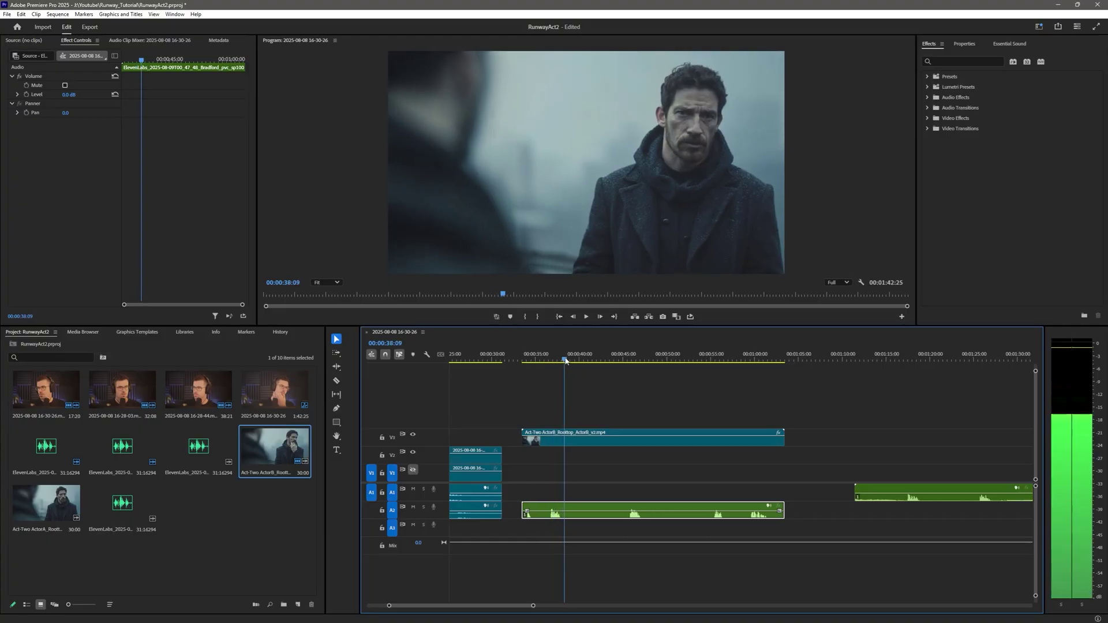
click(555, 360)
key(space)
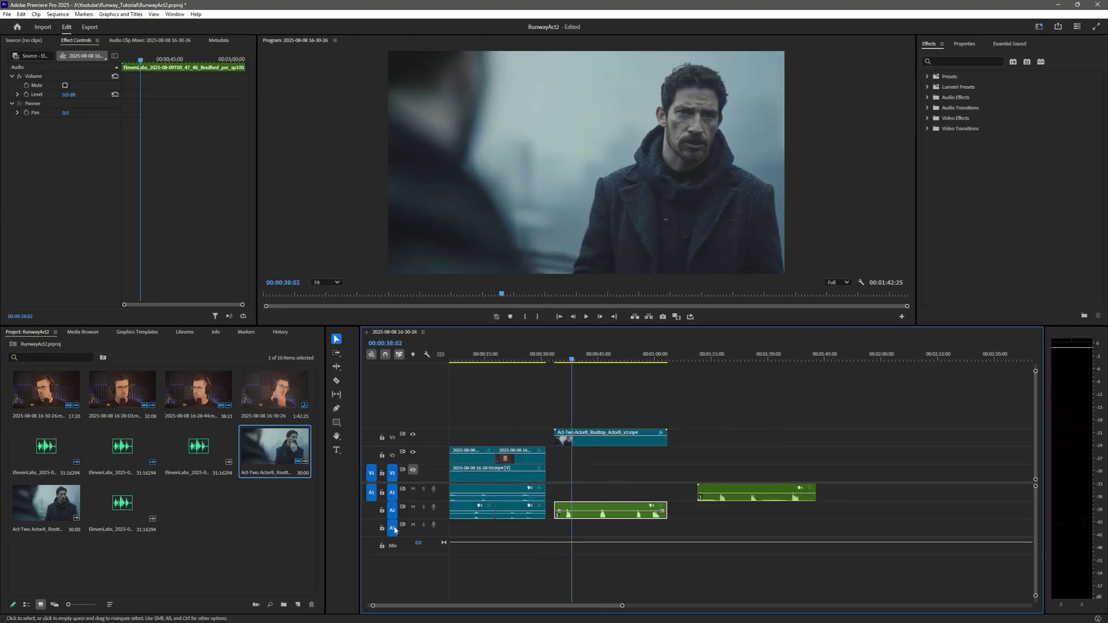
Place the Act-Two ActorA_Rooftop video over its ElevenLabs voice clip on the timeline and scale it up to fill the frame.
click(203, 497)
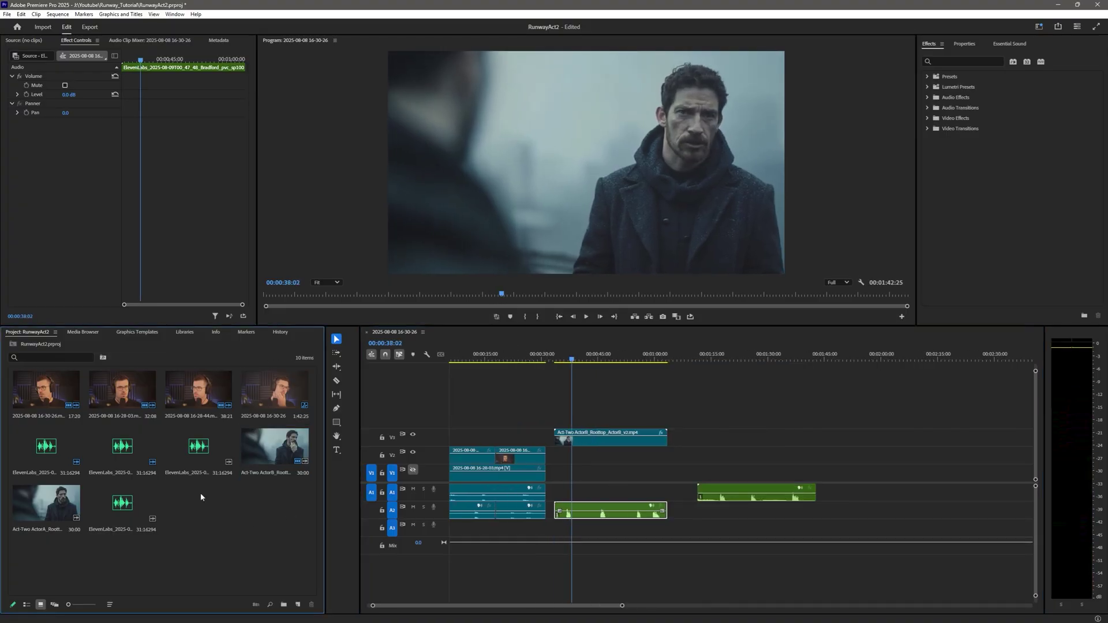
drag(199, 453, 392, 458)
drag(727, 461, 698, 513)
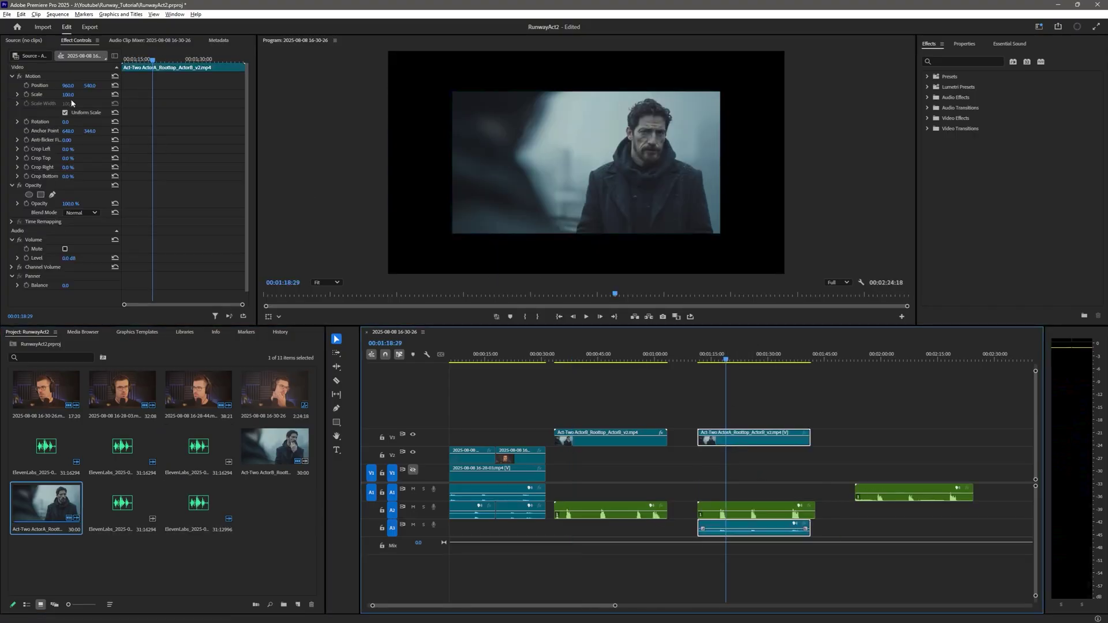
drag(69, 97, 103, 97)
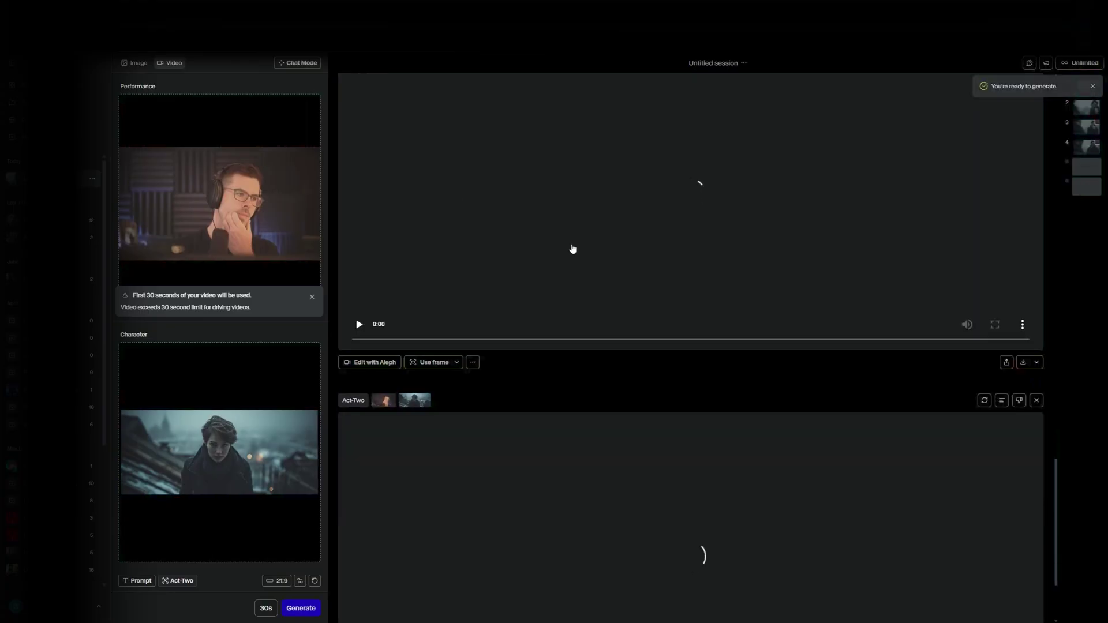
Switch to Runway and review the generated Act-Two videos of the short-haired rooftop character.
scroll(571, 247, up, 2)
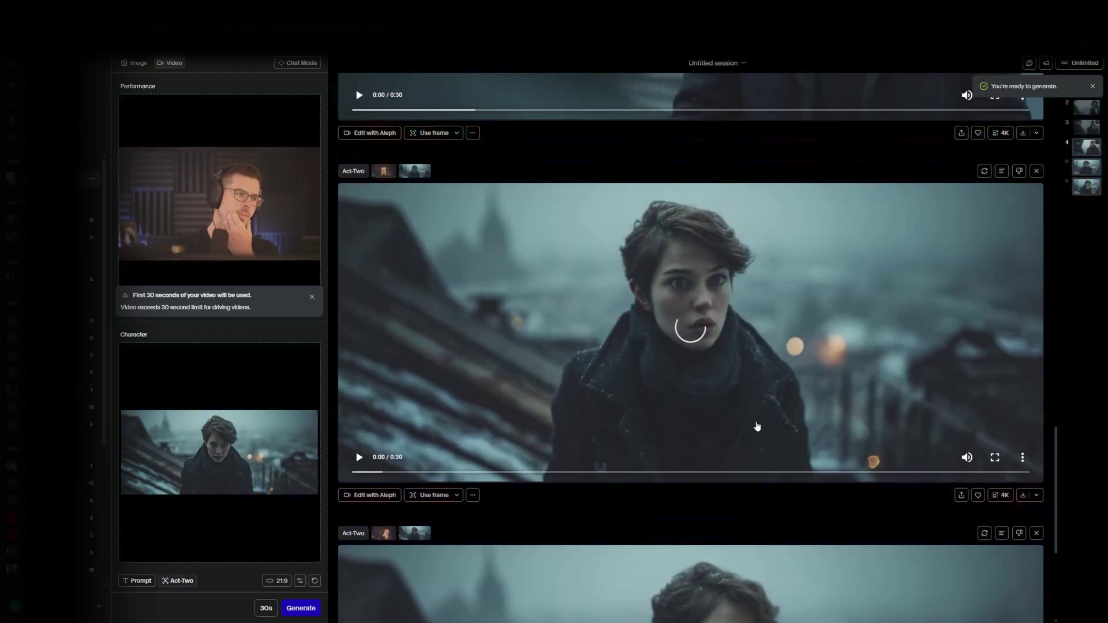
scroll(750, 415, up, 3)
scroll(714, 346, down, 3)
scroll(713, 340, down, 1)
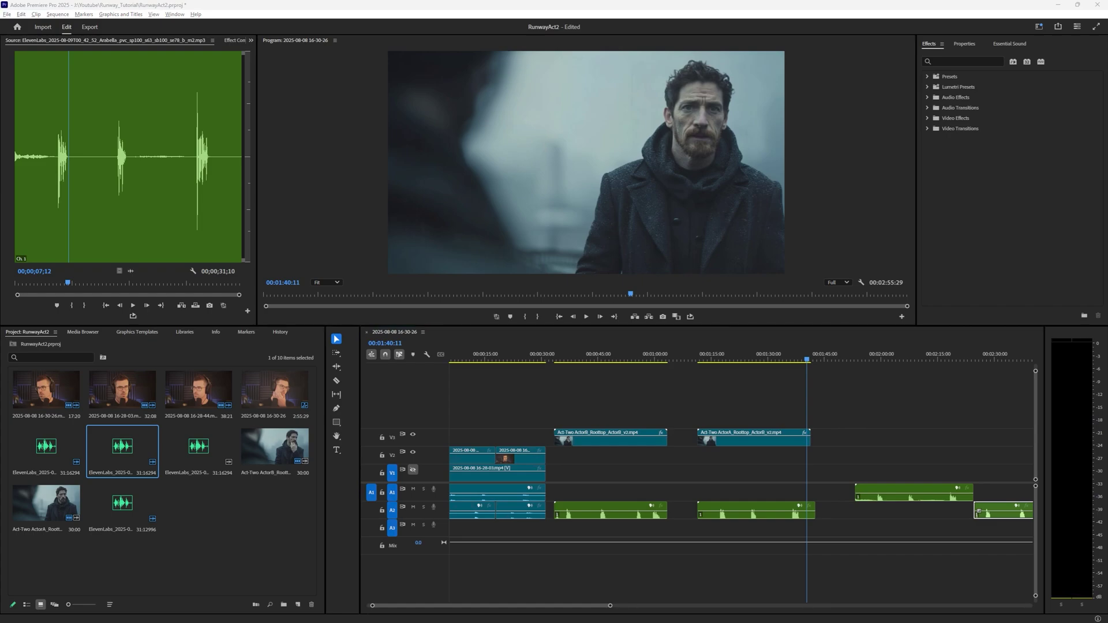
Switch back to Premiere Pro, import the two cropped-image Act-Two videos and place the ActorA one with its Arabella voice clip.
drag(0, 539, 165, 542)
click(251, 566)
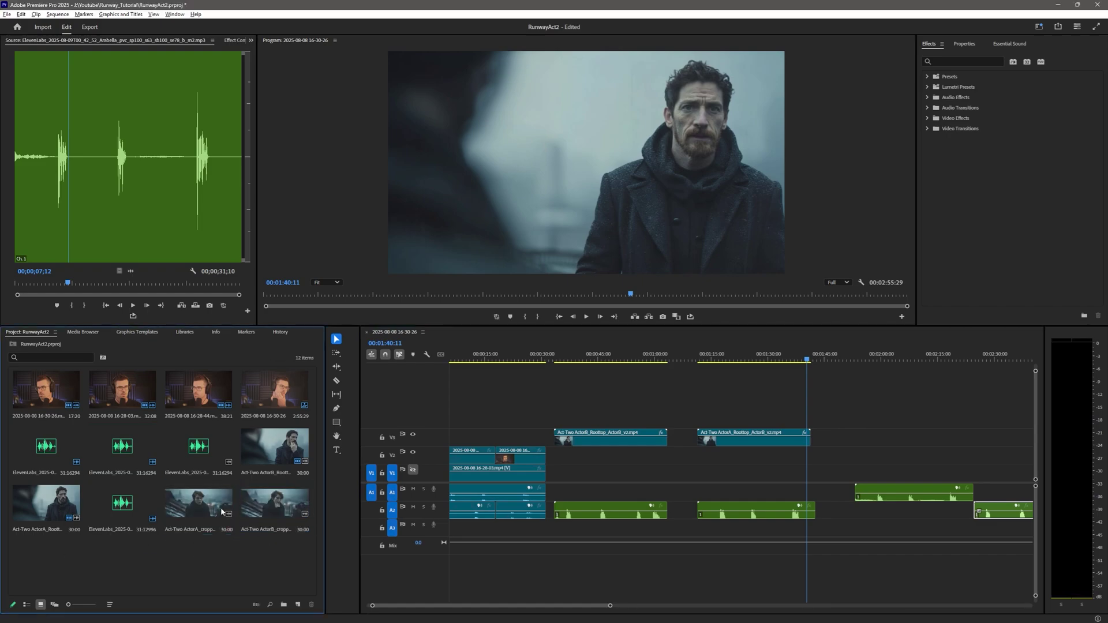
drag(221, 511, 923, 511)
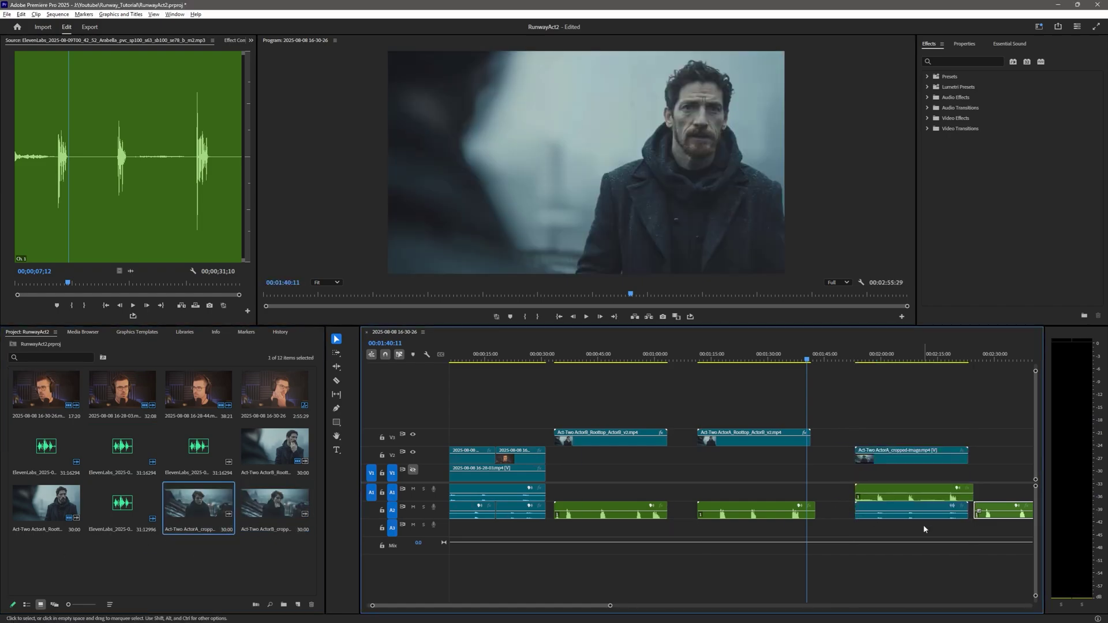
Look over the assembled dialogue clips on the timeline and return the playhead to the start of the sequence.
scroll(924, 529, down, 8)
scroll(687, 538, up, 5)
scroll(690, 537, down, 1)
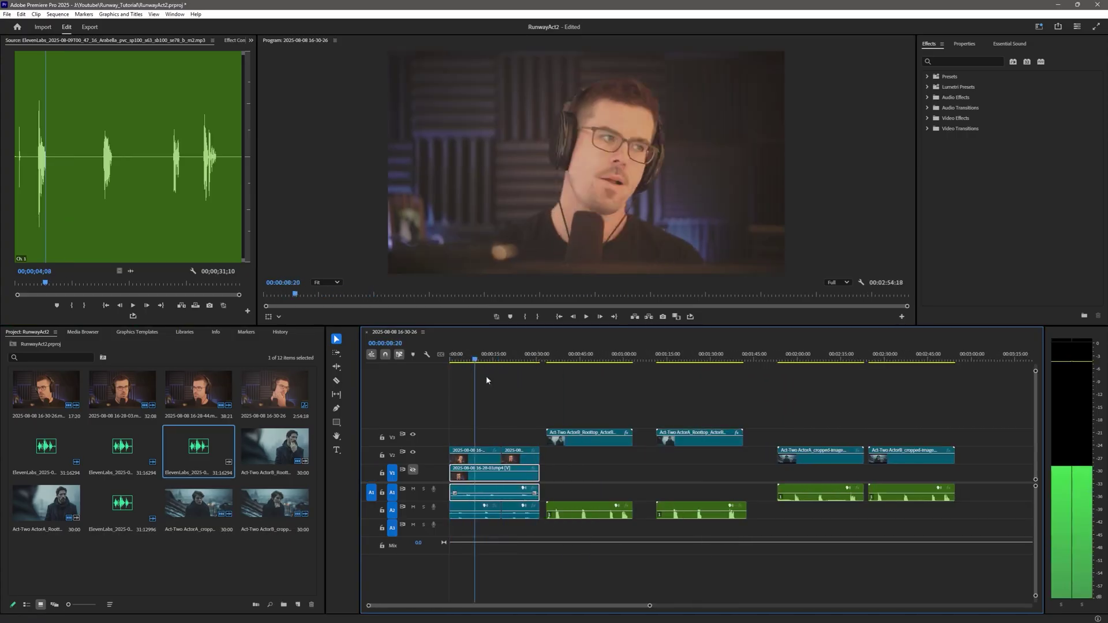
scroll(466, 471, down, 3)
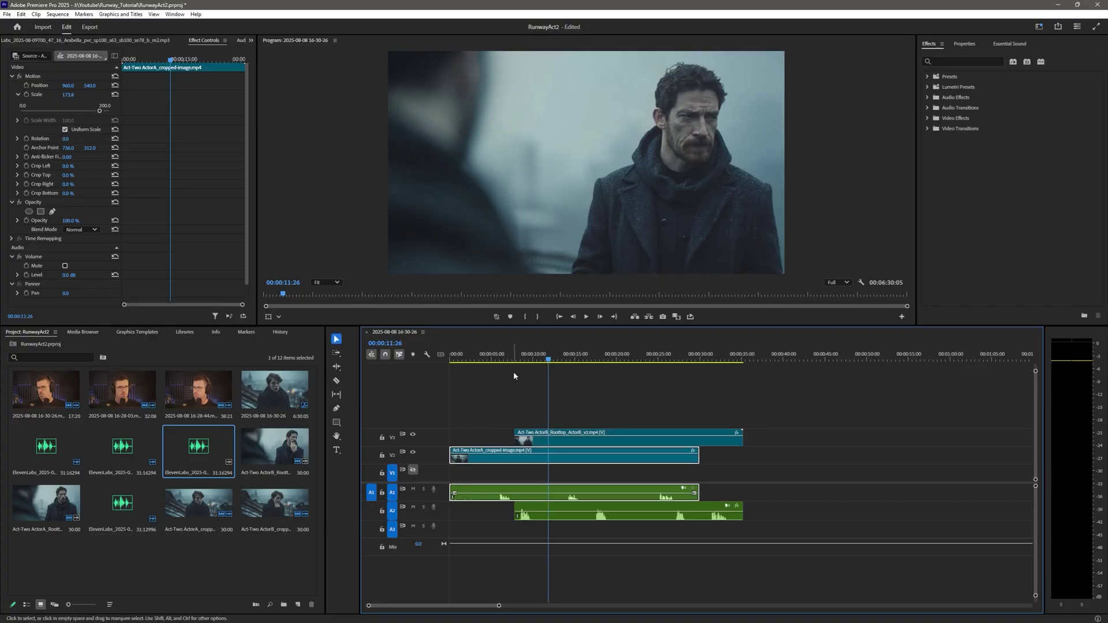
drag(513, 358, 429, 357)
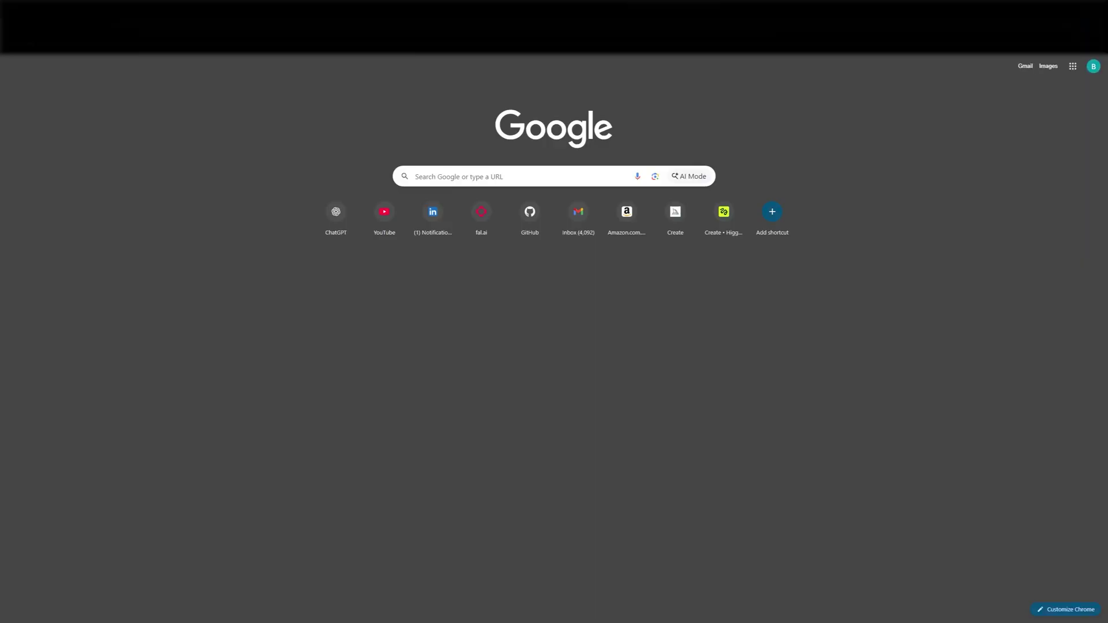
Switch to the browser and search the Epidemic Sound effects library for "cold wind".
key(ctrl+l)
key(Escape)
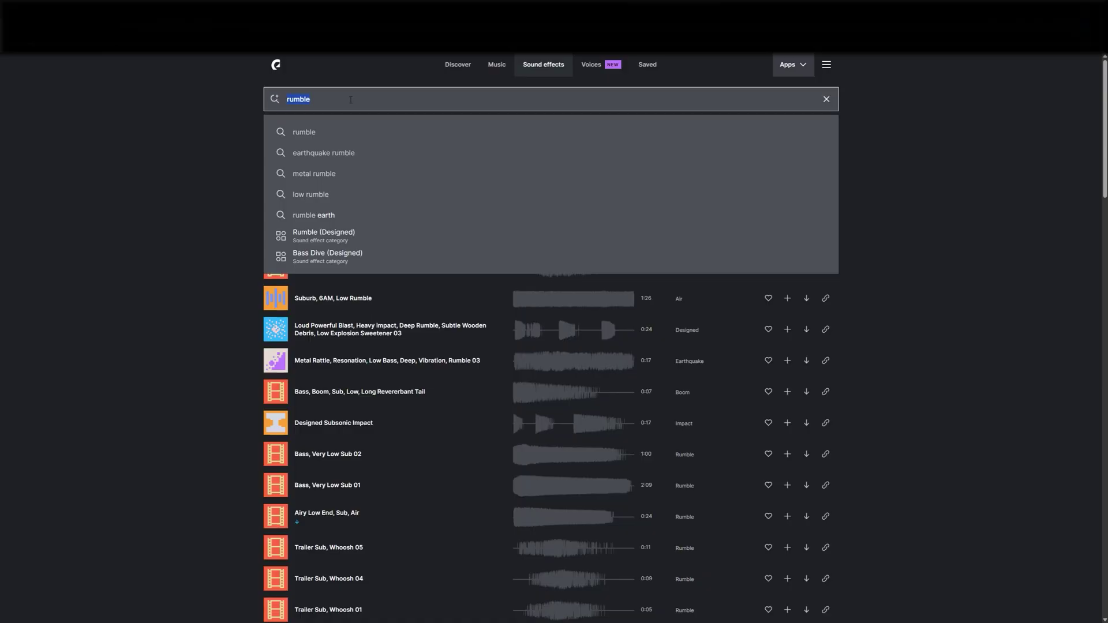
text(wo)
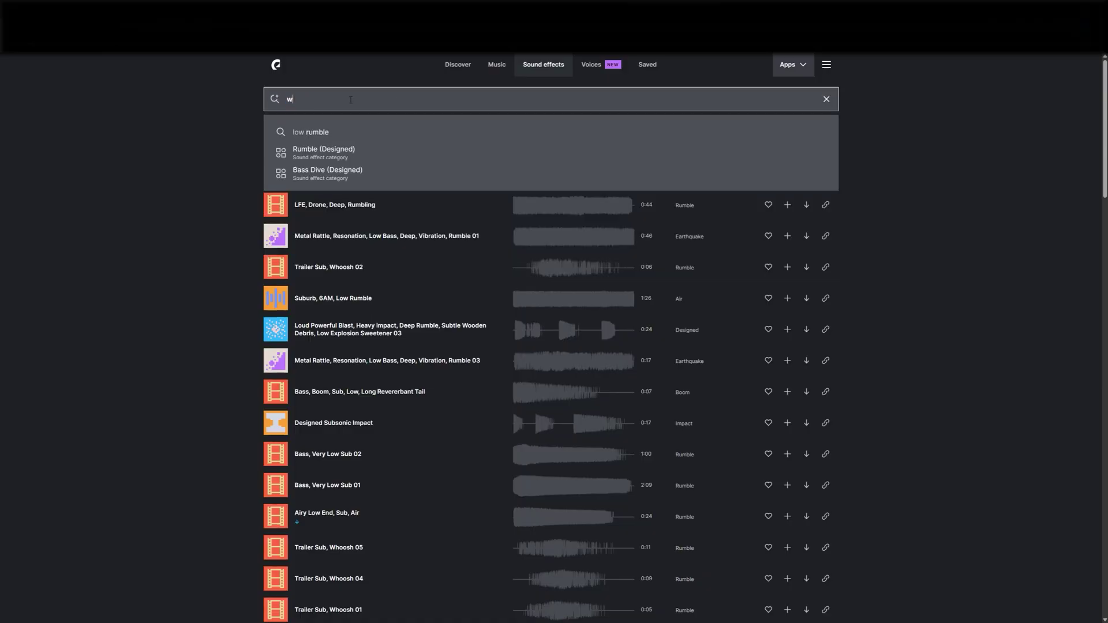
text(d win)
key(Return)
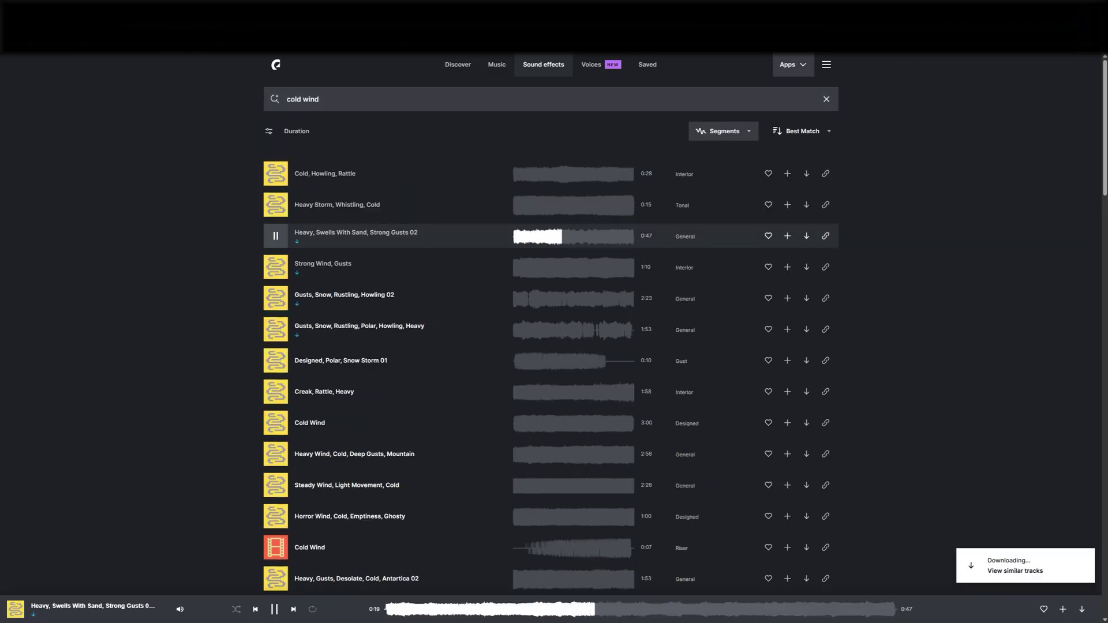
Preview the gusty wind effects and download the full track of "Gusts, Snow, Rustling, Howling 02" as WAV.
click(276, 267)
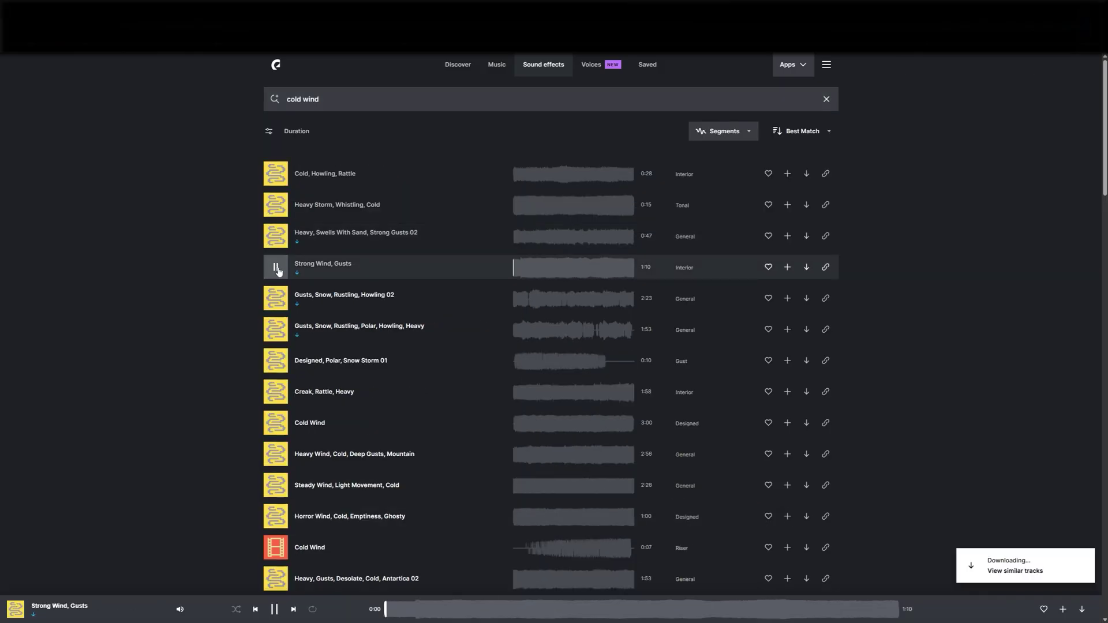
click(276, 298)
click(805, 299)
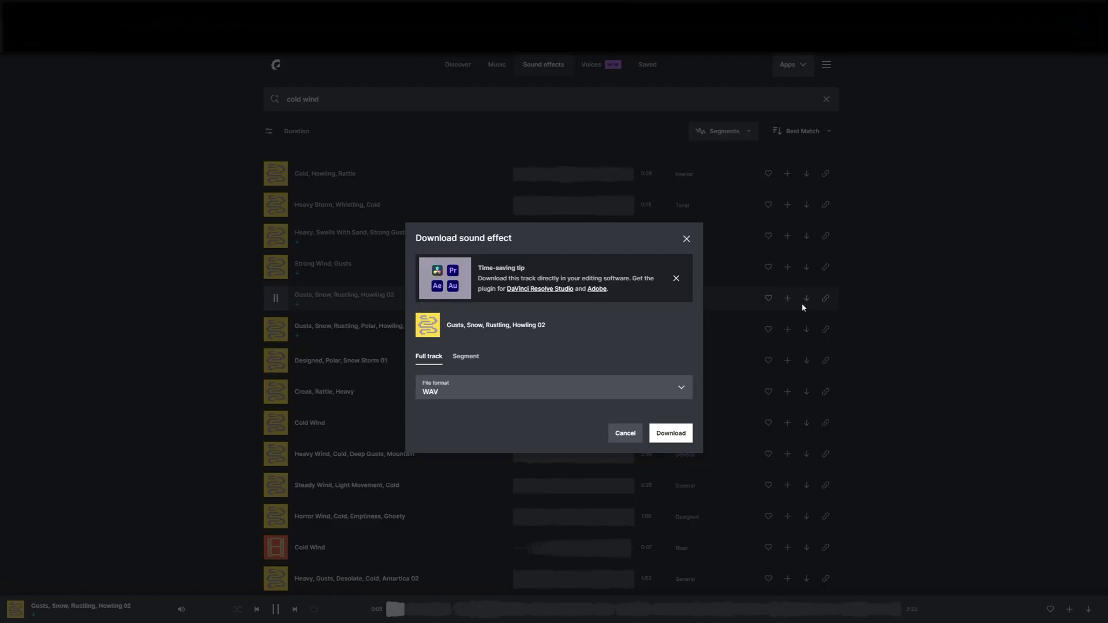
click(669, 434)
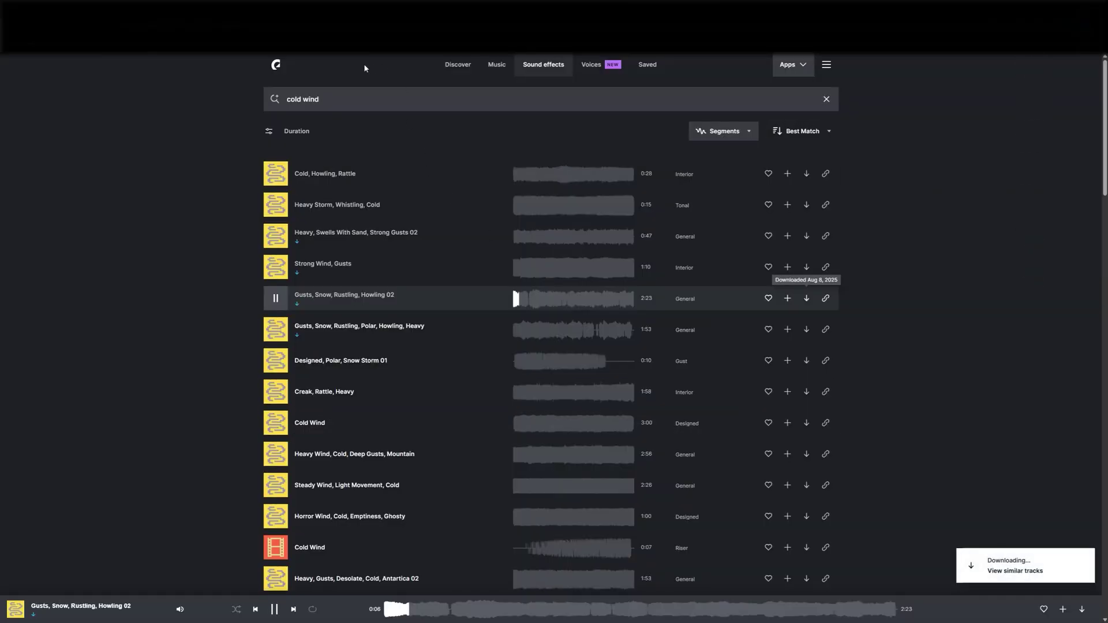
Search the sound effects for "city ambience".
click(300, 99)
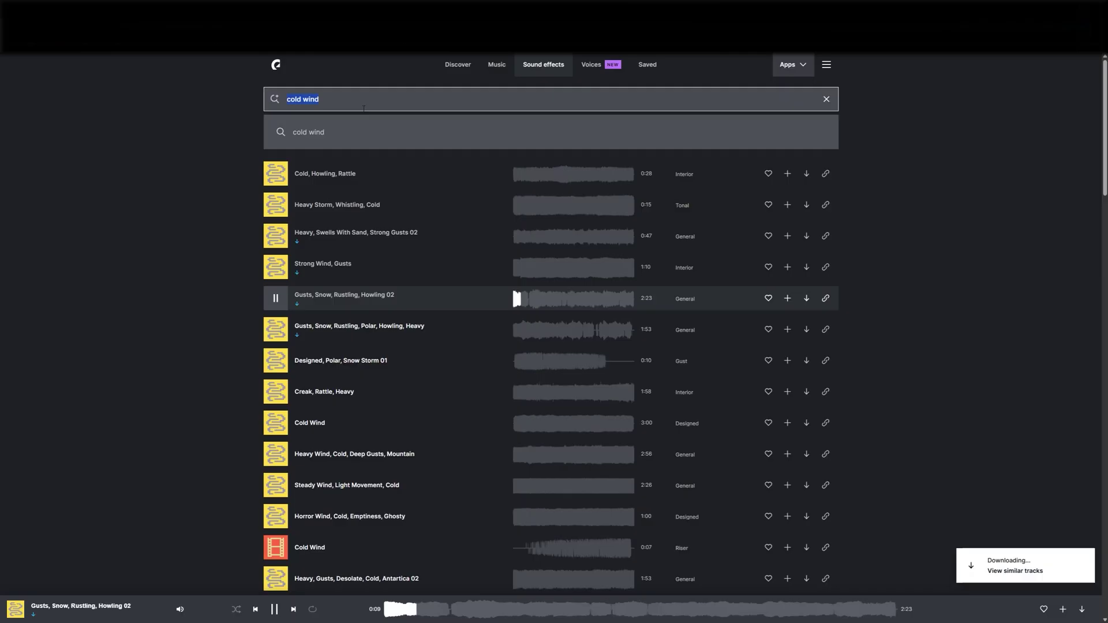
text(city ambie)
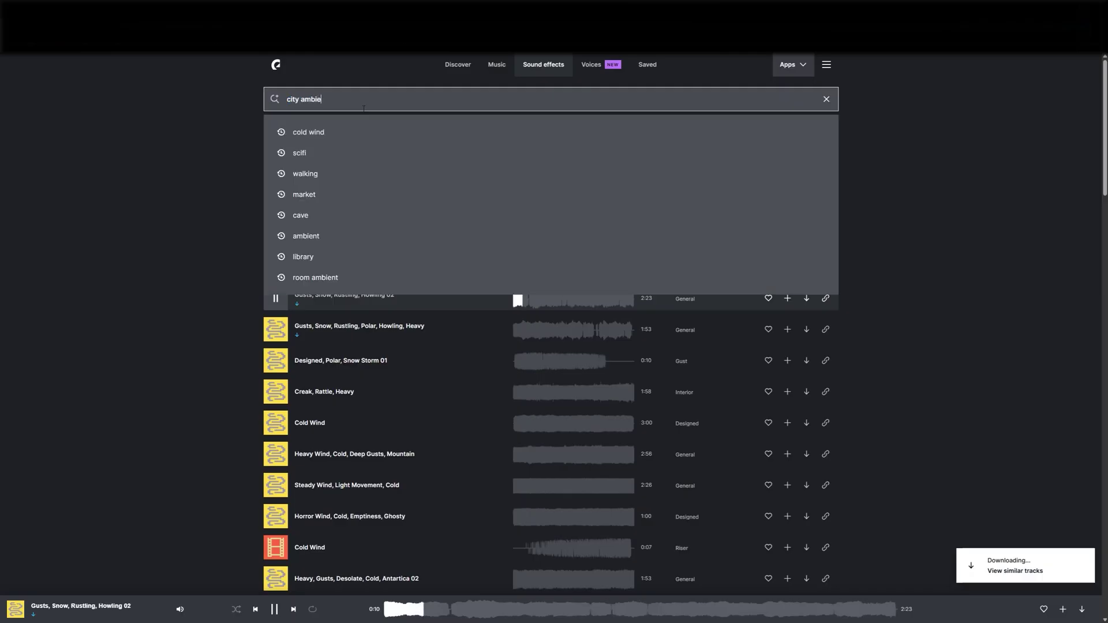
text(nce)
key(Return)
Preview and download the "City, Night, Wide, Empty, Street Tone, Very Distant Traffic, Diffuse Atmosphere 03 (LCR)" effect.
click(276, 361)
click(276, 362)
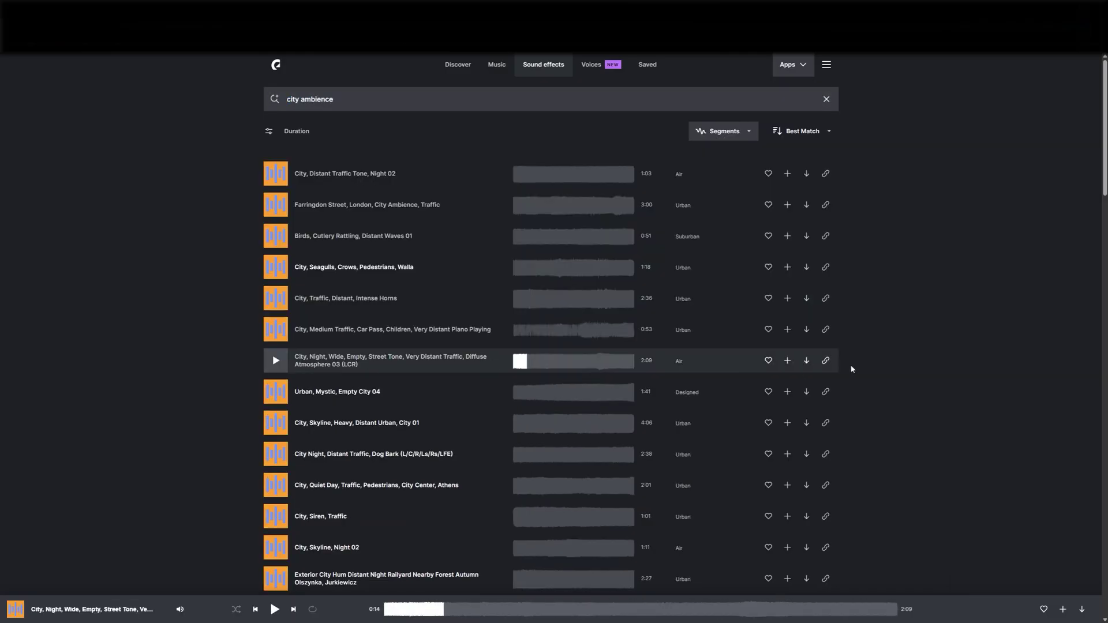
click(806, 360)
click(665, 434)
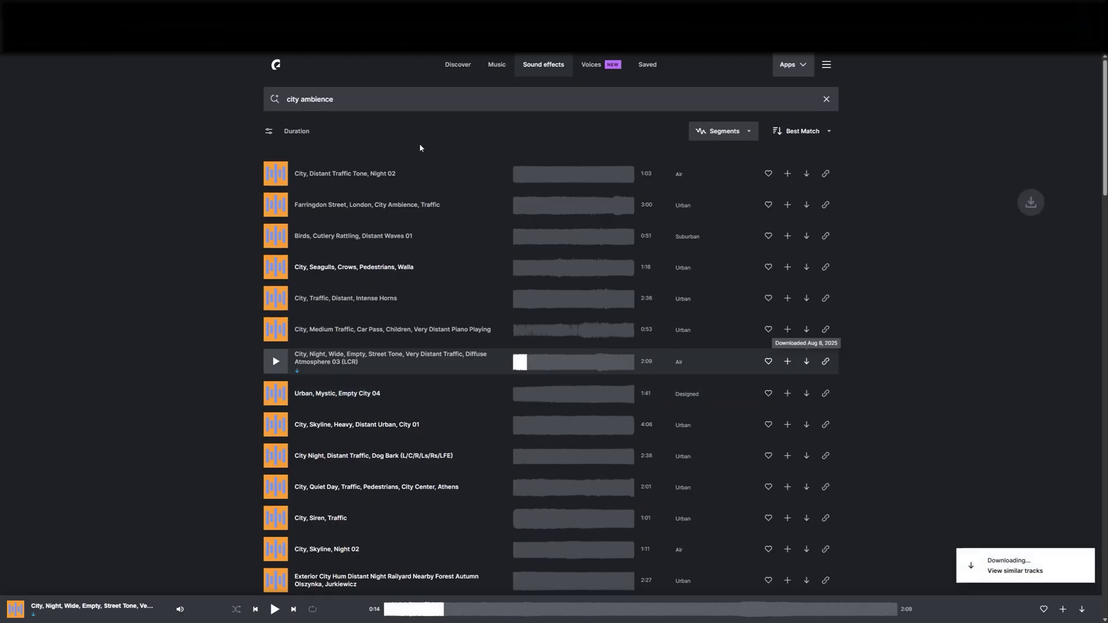
Browse the Mysterious mood music, preview tracks and open the download options for "Lightless Current".
click(501, 66)
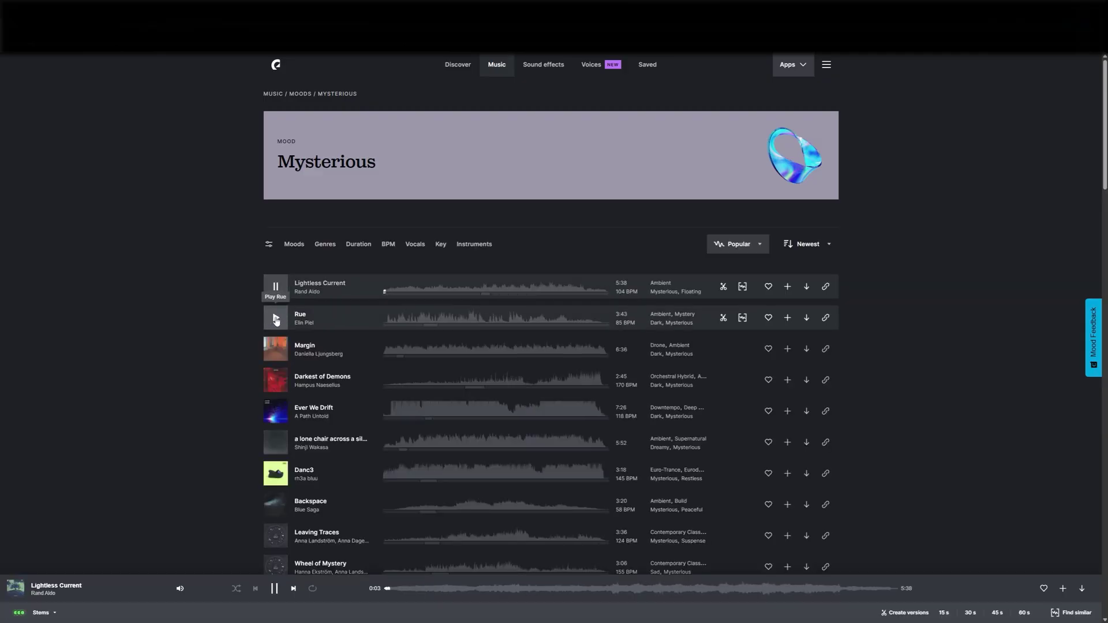
click(275, 320)
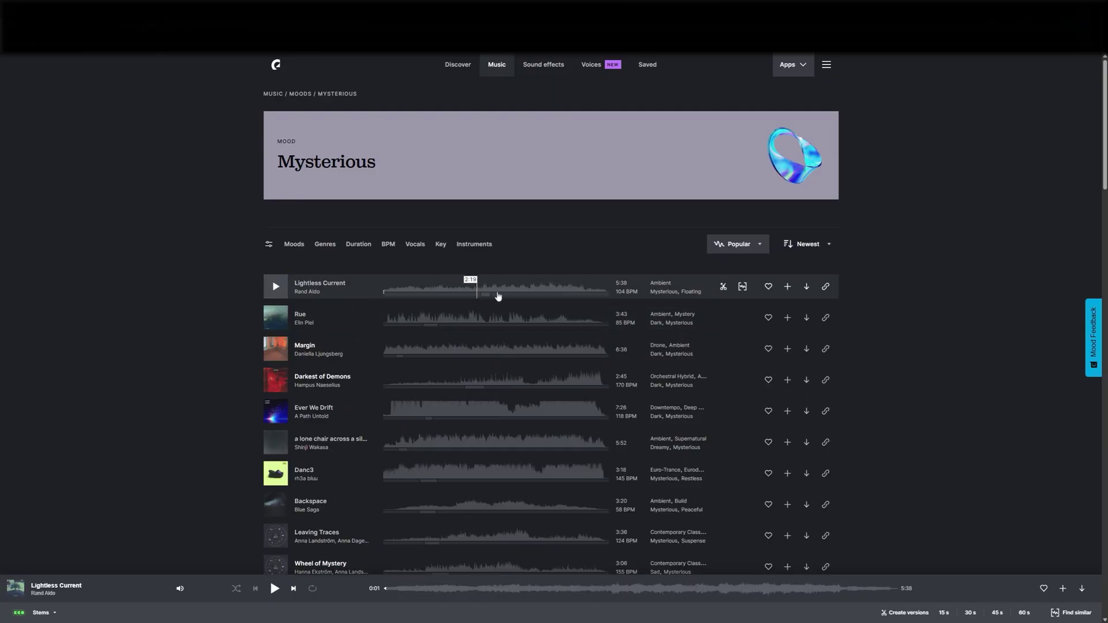
click(806, 286)
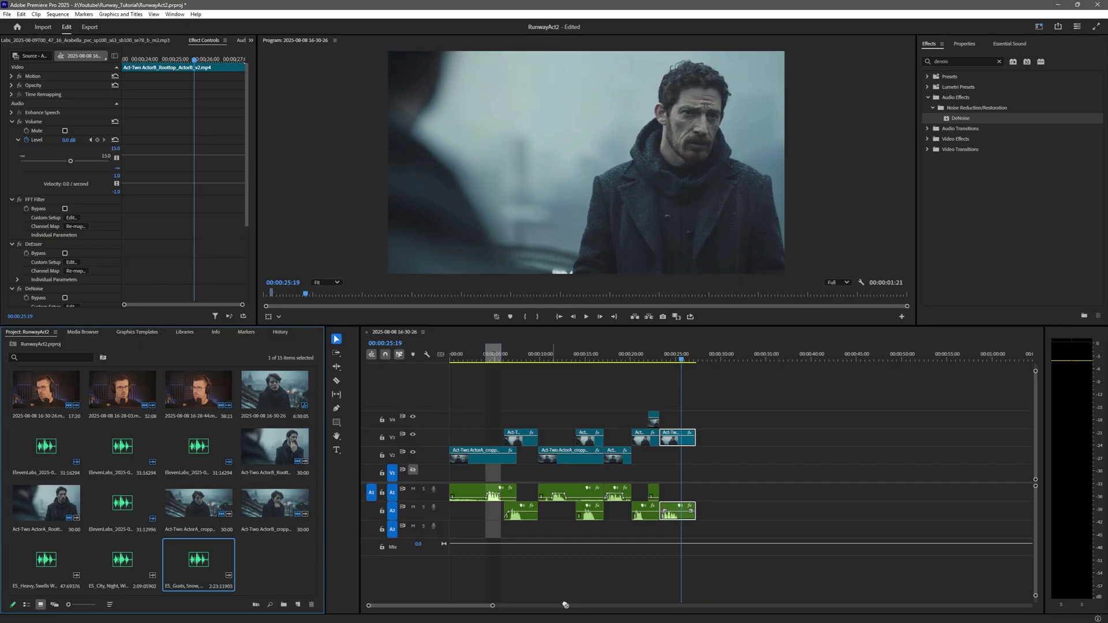
Return to Premiere Pro, place the Gusts, Snow wind effect on track A4 from the sequence start, and play from the beginning.
drag(199, 559, 447, 577)
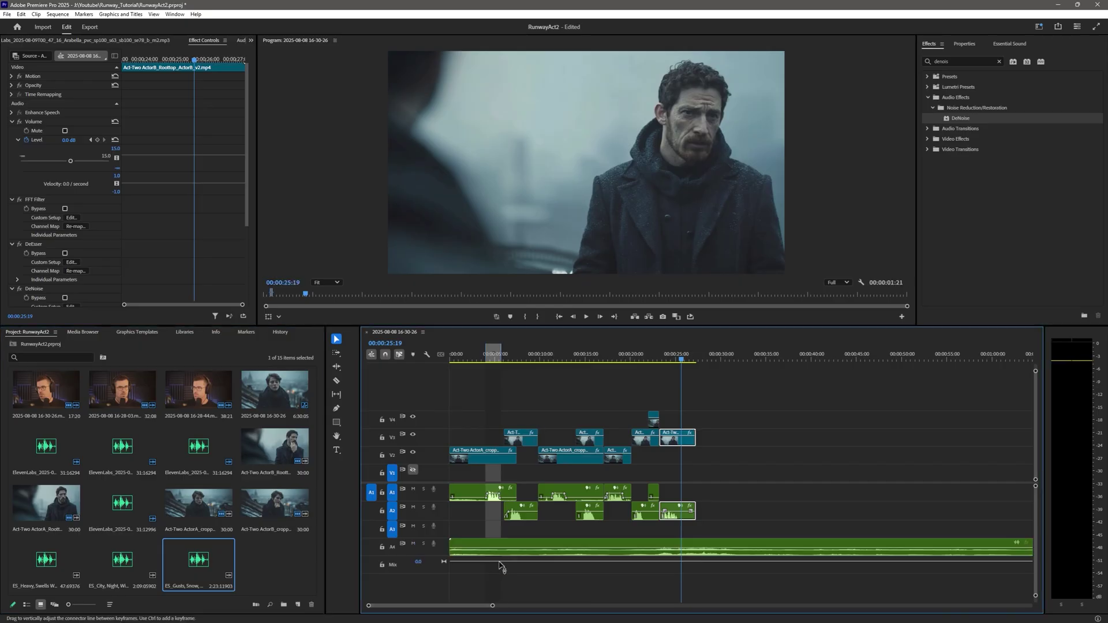
key(Home)
key(space)
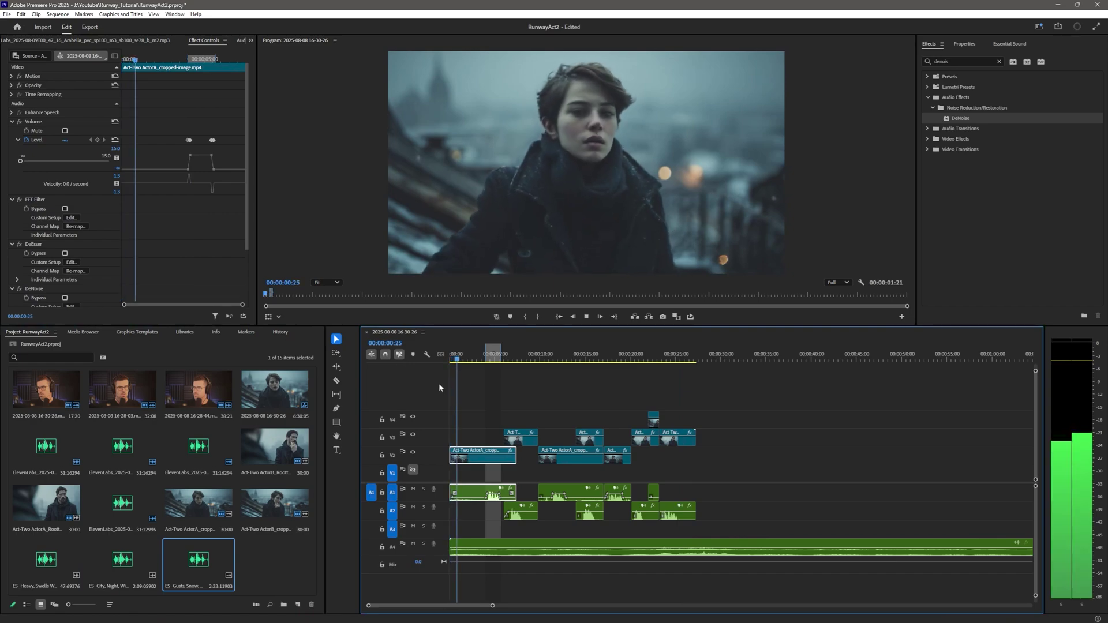